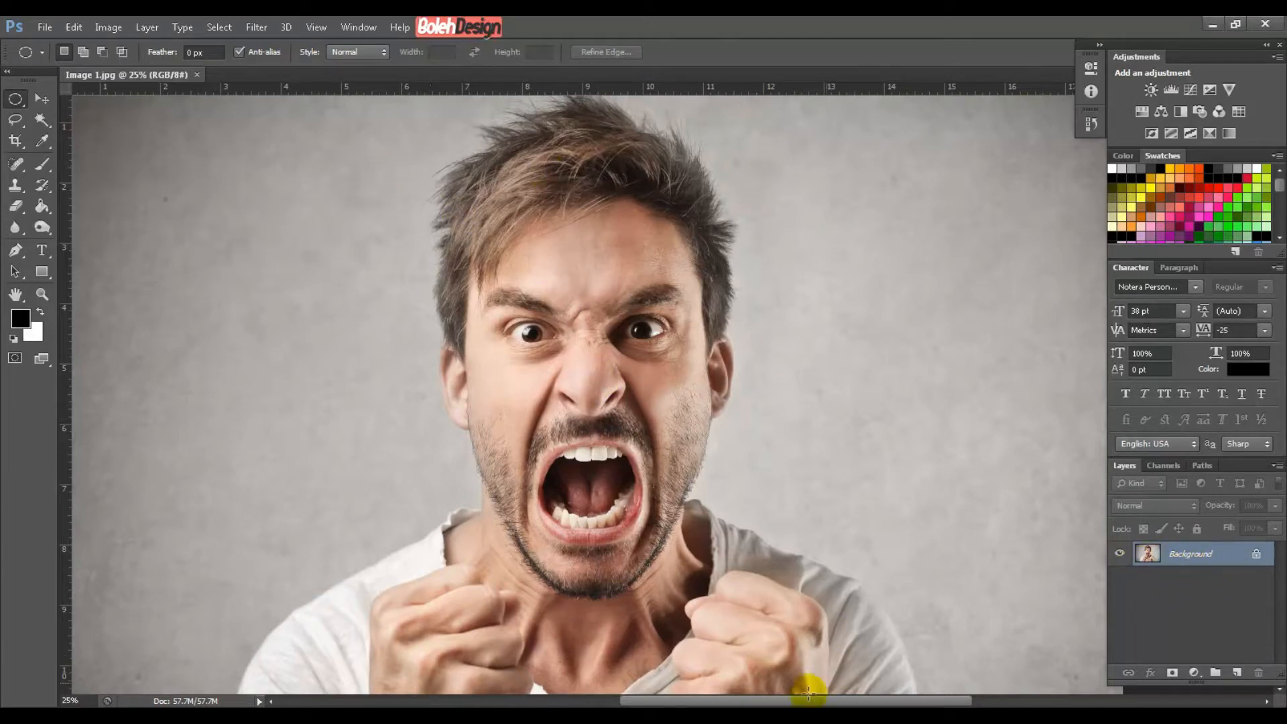
Duplicate the Background layer within Image 1.jpg, keeping the name Background copy
right_click(1232, 556)
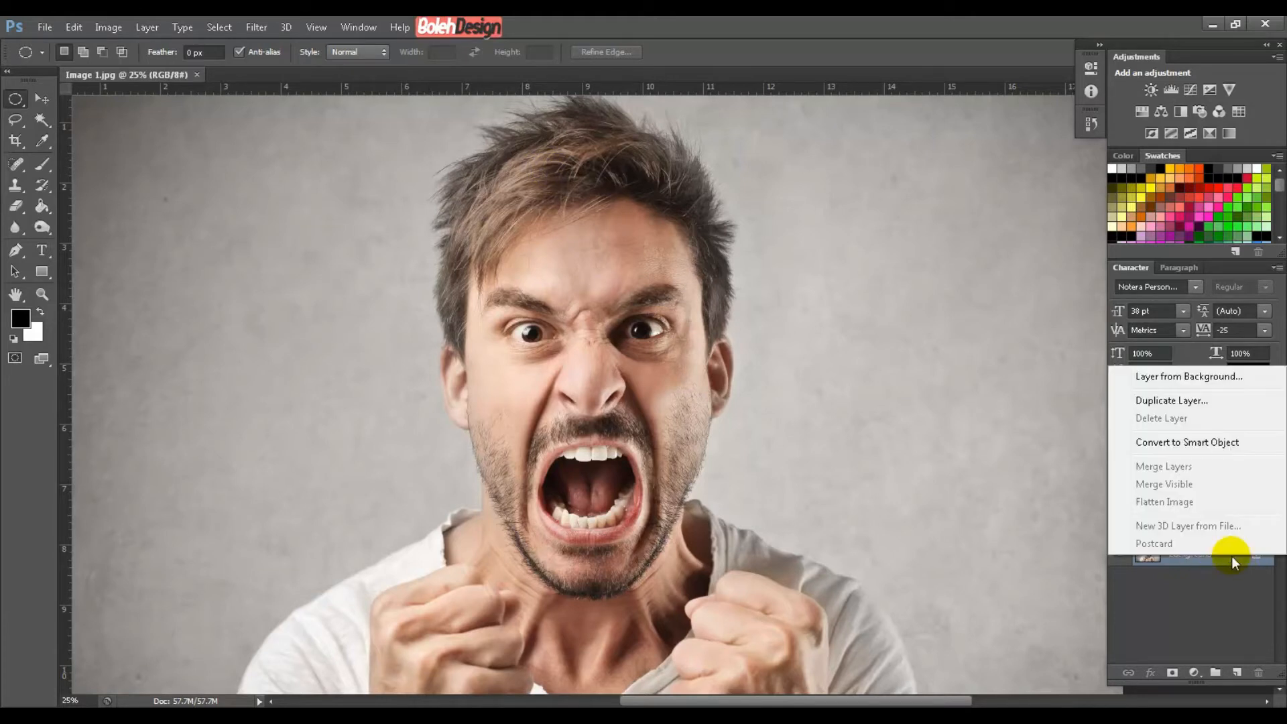
click(1189, 403)
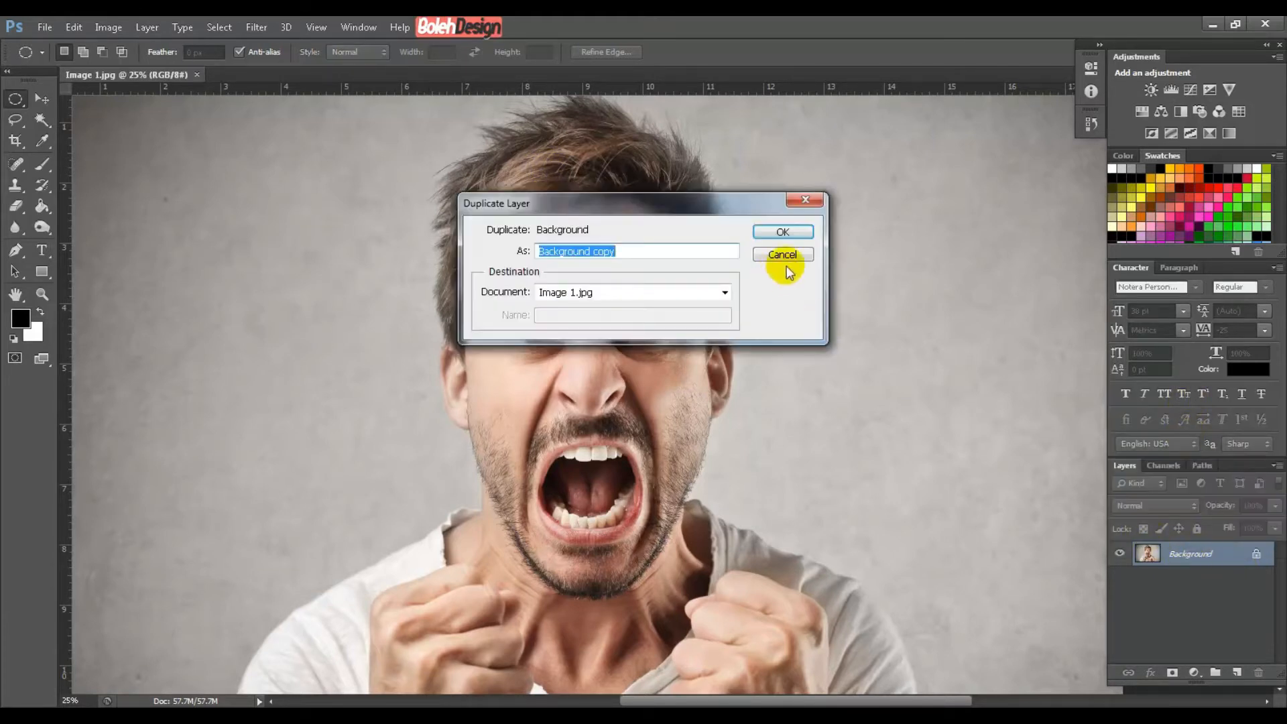
click(784, 232)
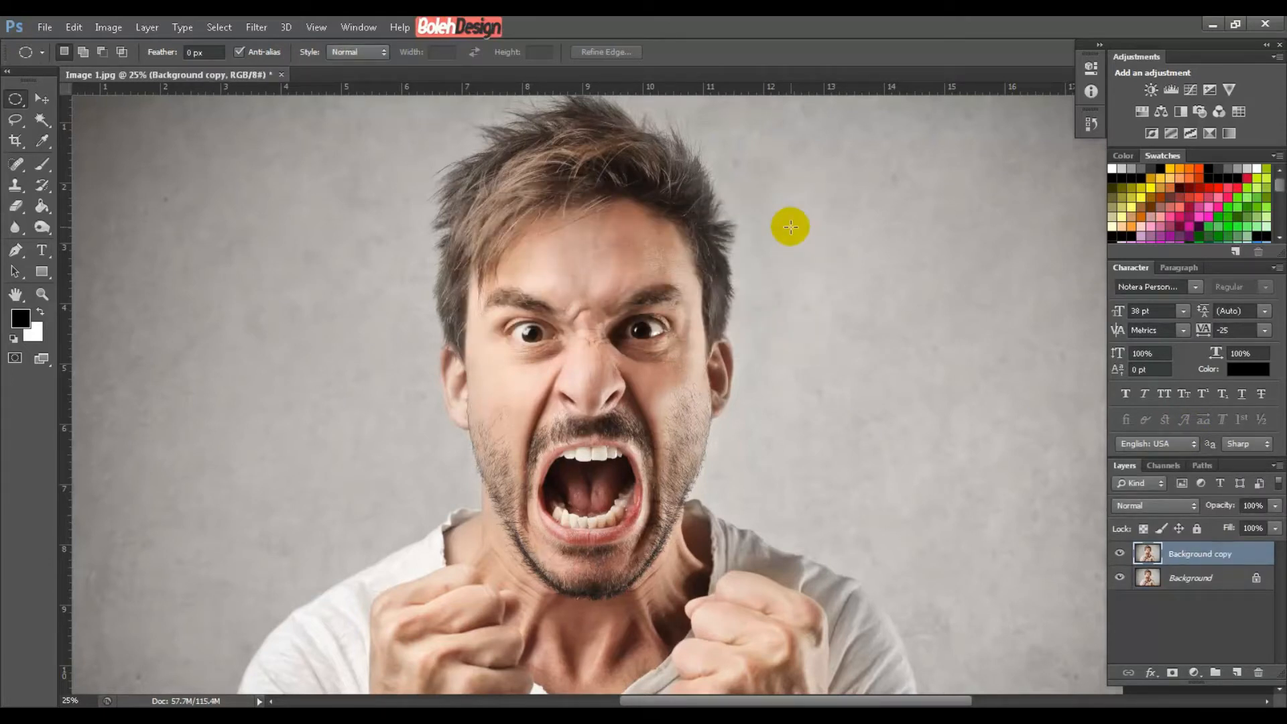
Open the Shadows/Highlights adjustment for the duplicated layer
key(space)
drag(555, 187, 515, 172)
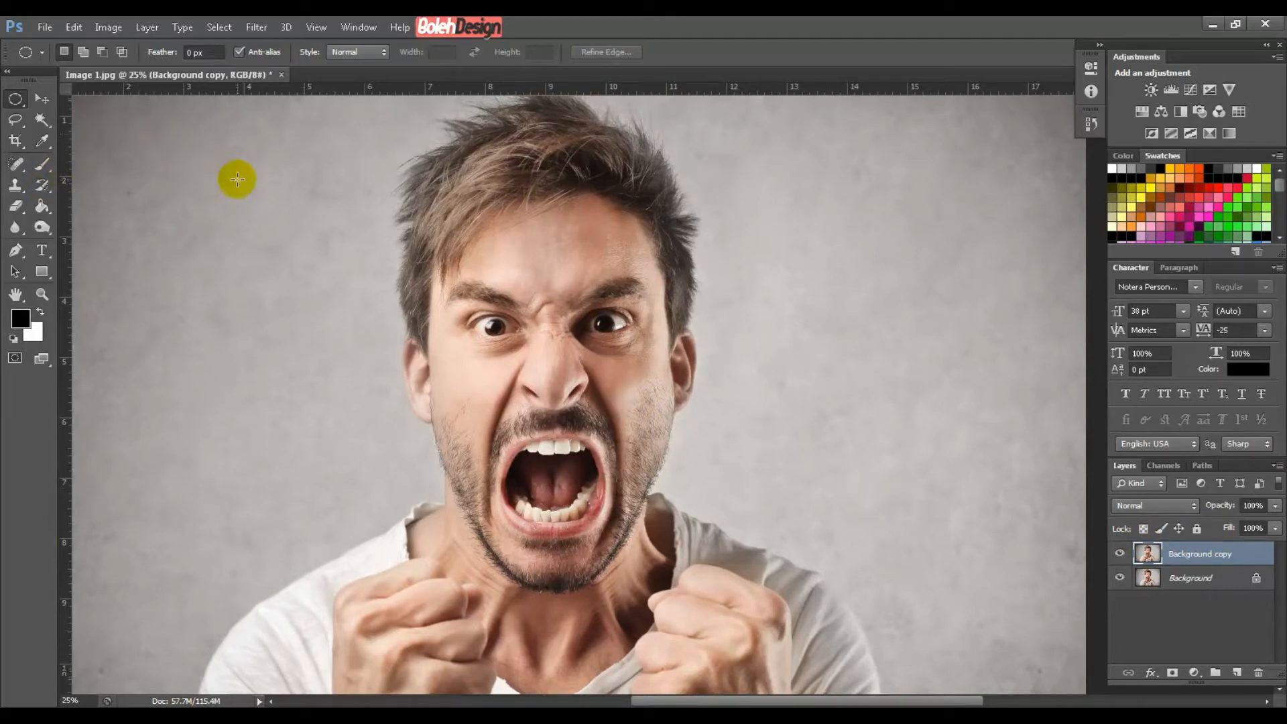
click(107, 28)
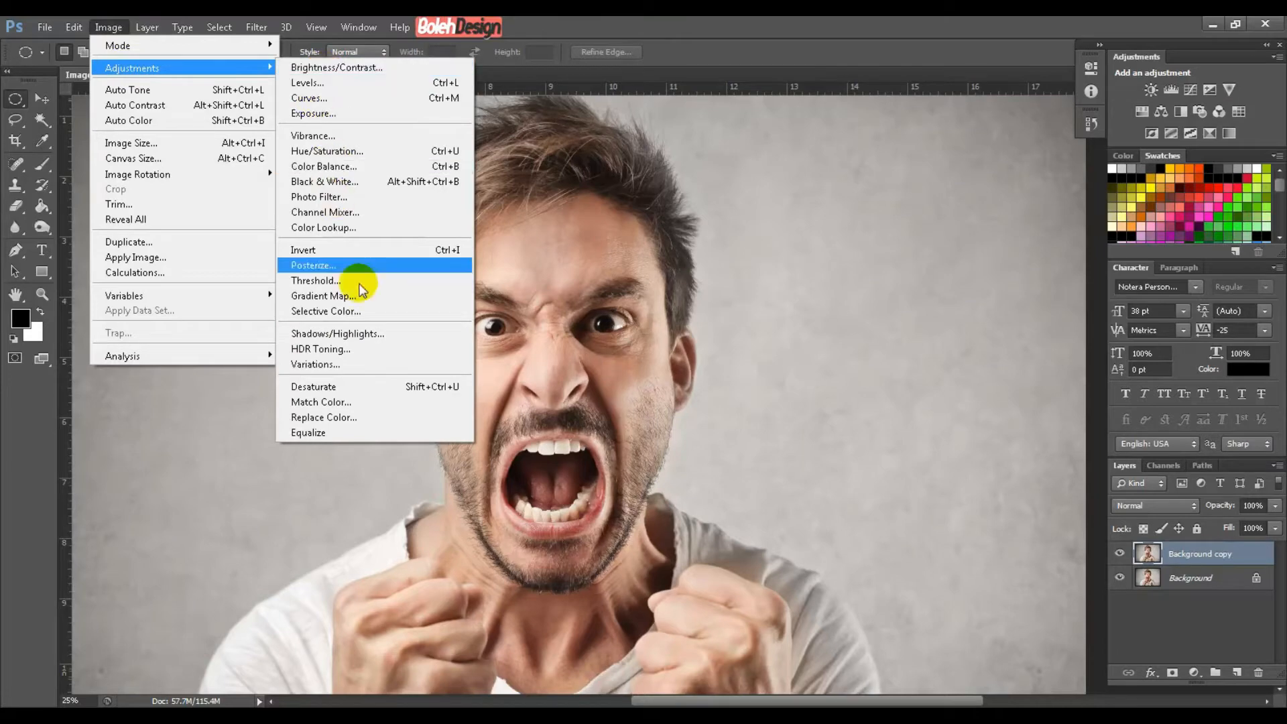
click(372, 333)
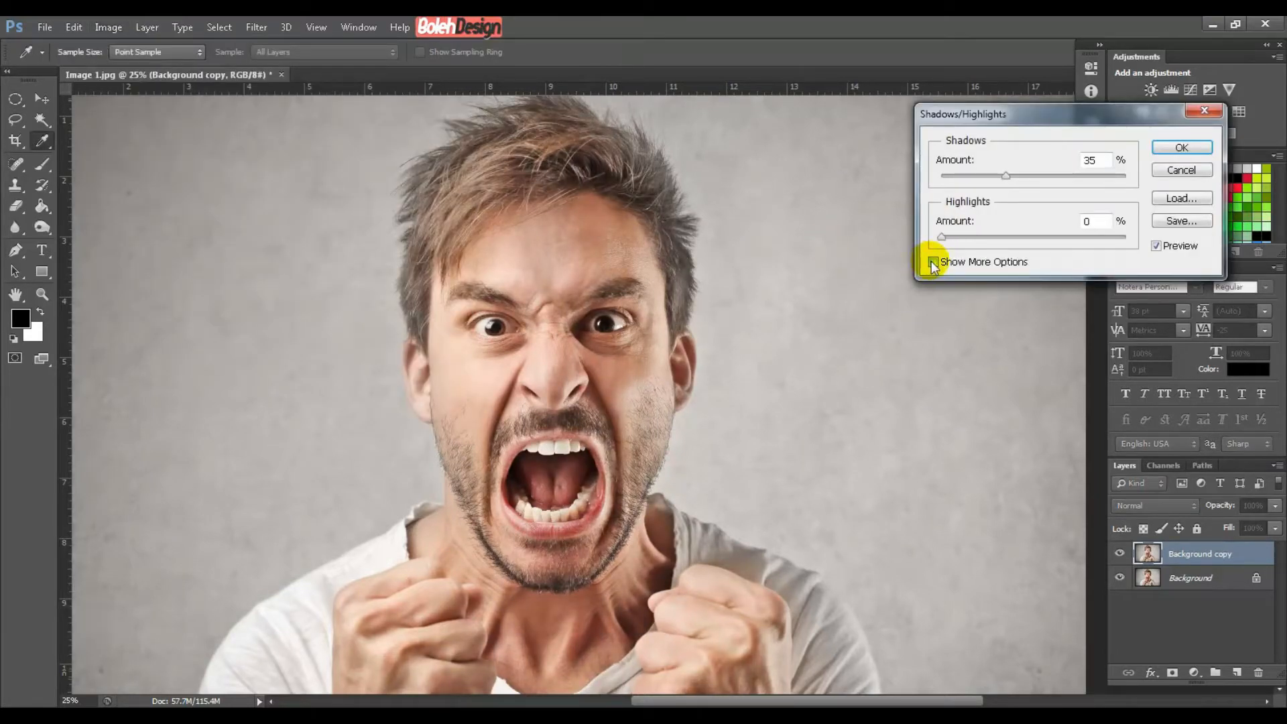
click(933, 263)
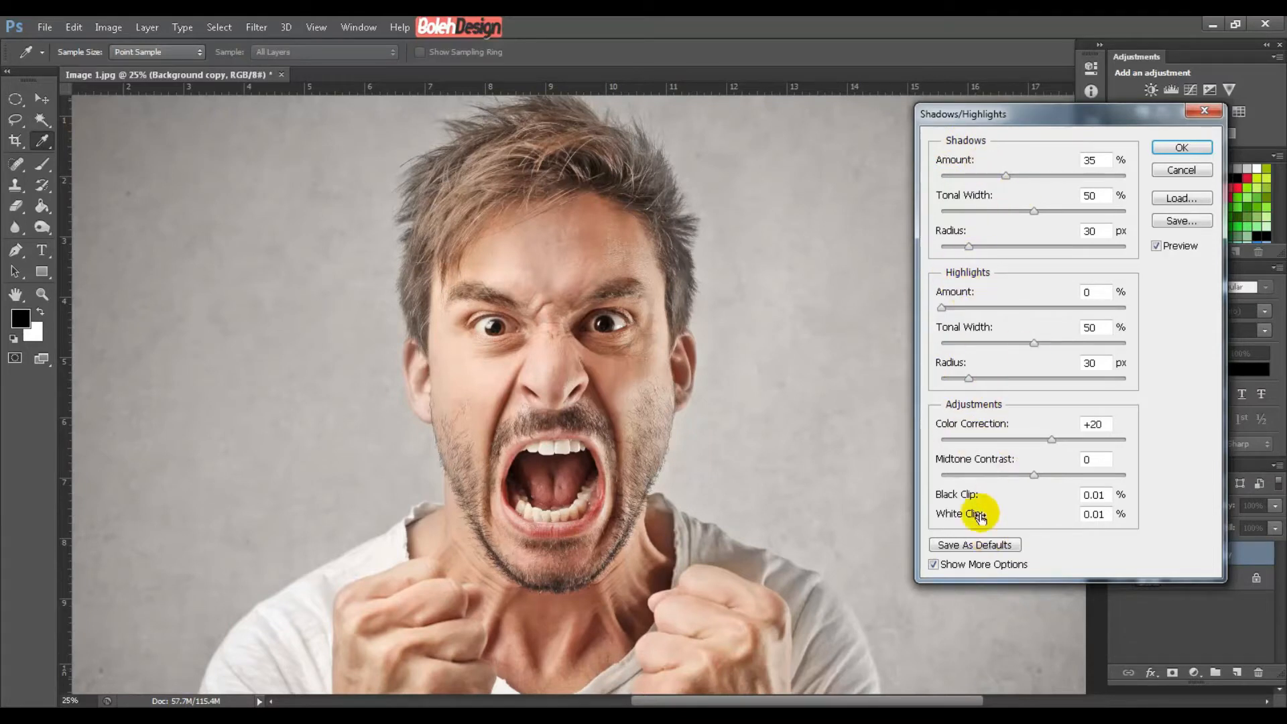
click(934, 565)
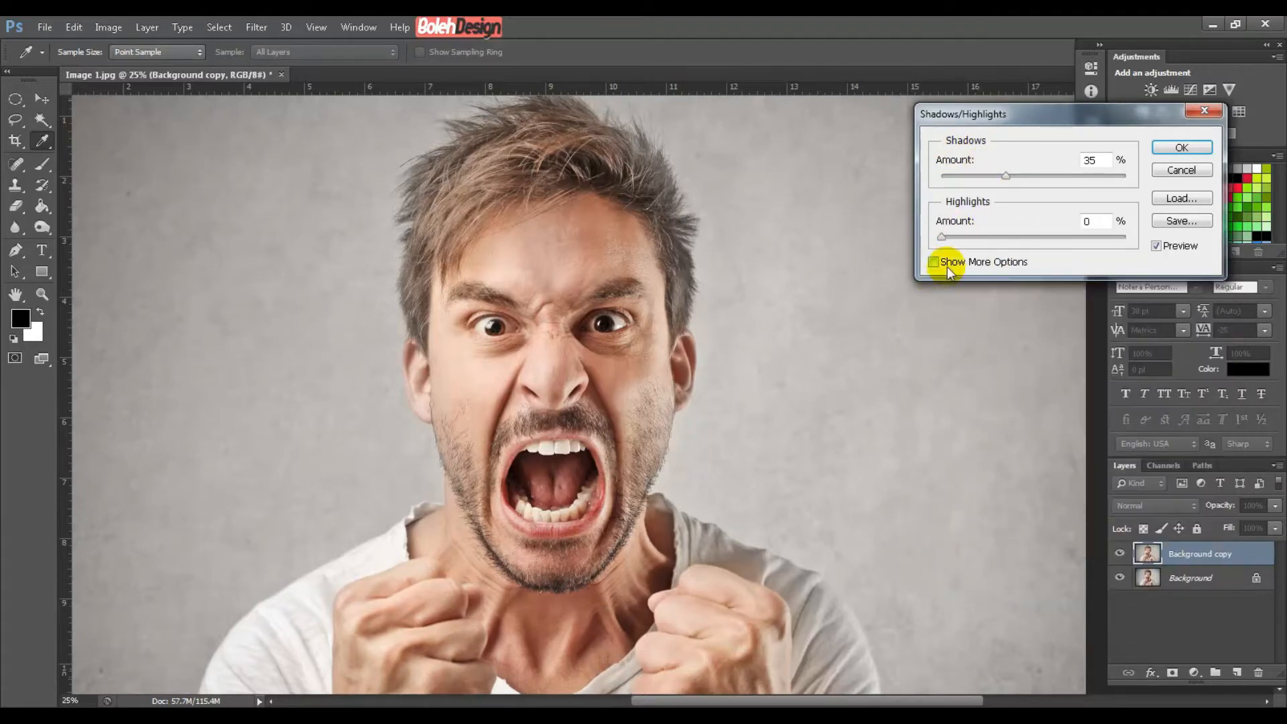
click(948, 264)
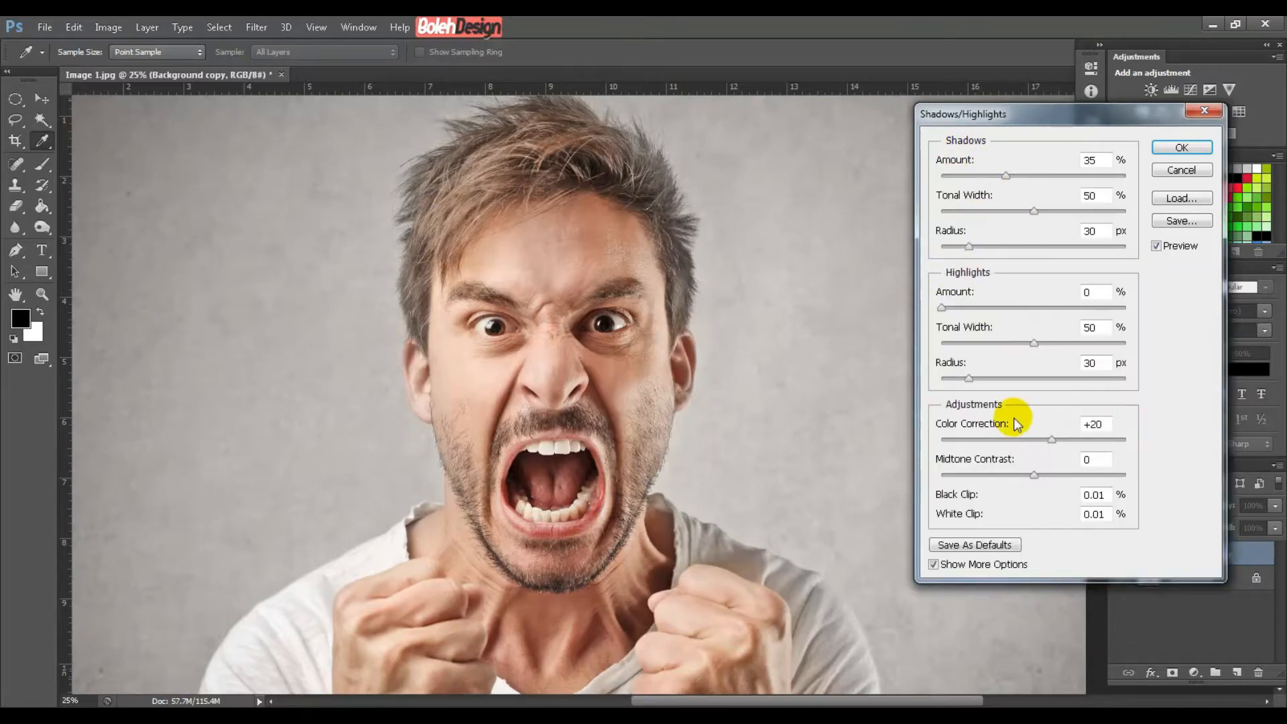
click(967, 567)
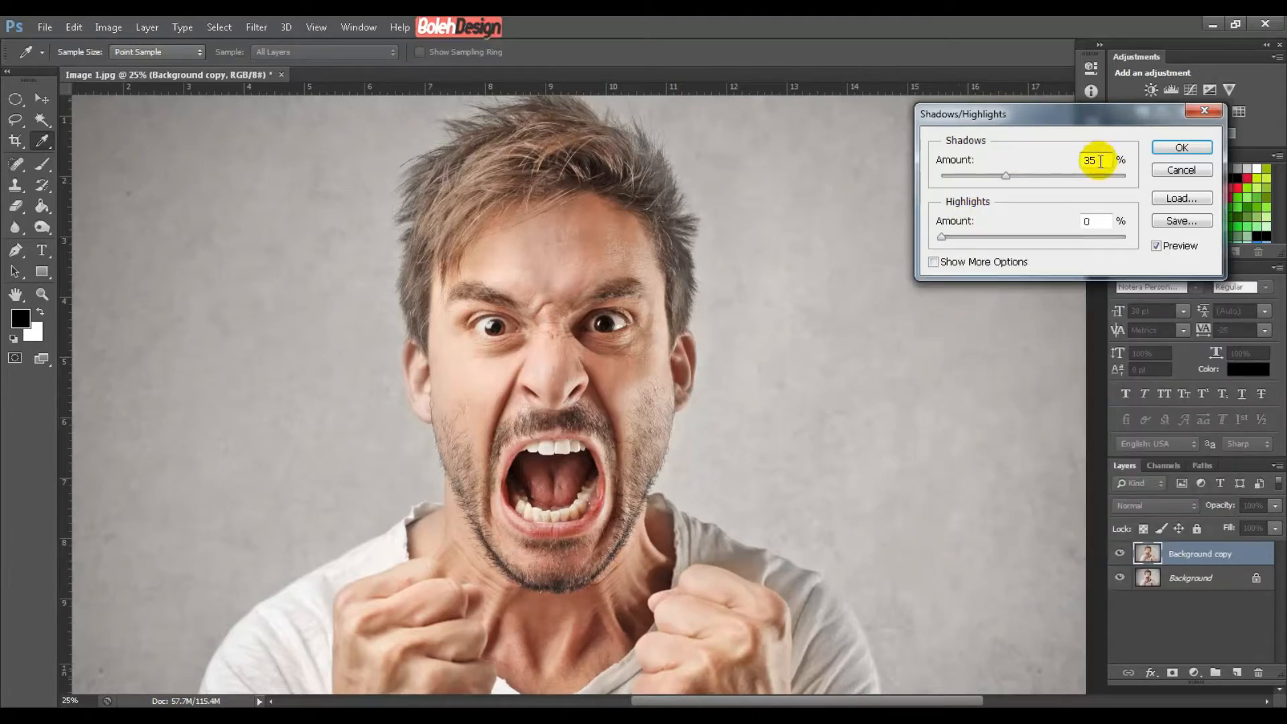
Set the shadows amount to 30% and the highlights amount to 10%, and apply the adjustment
drag(1100, 162, 1044, 155)
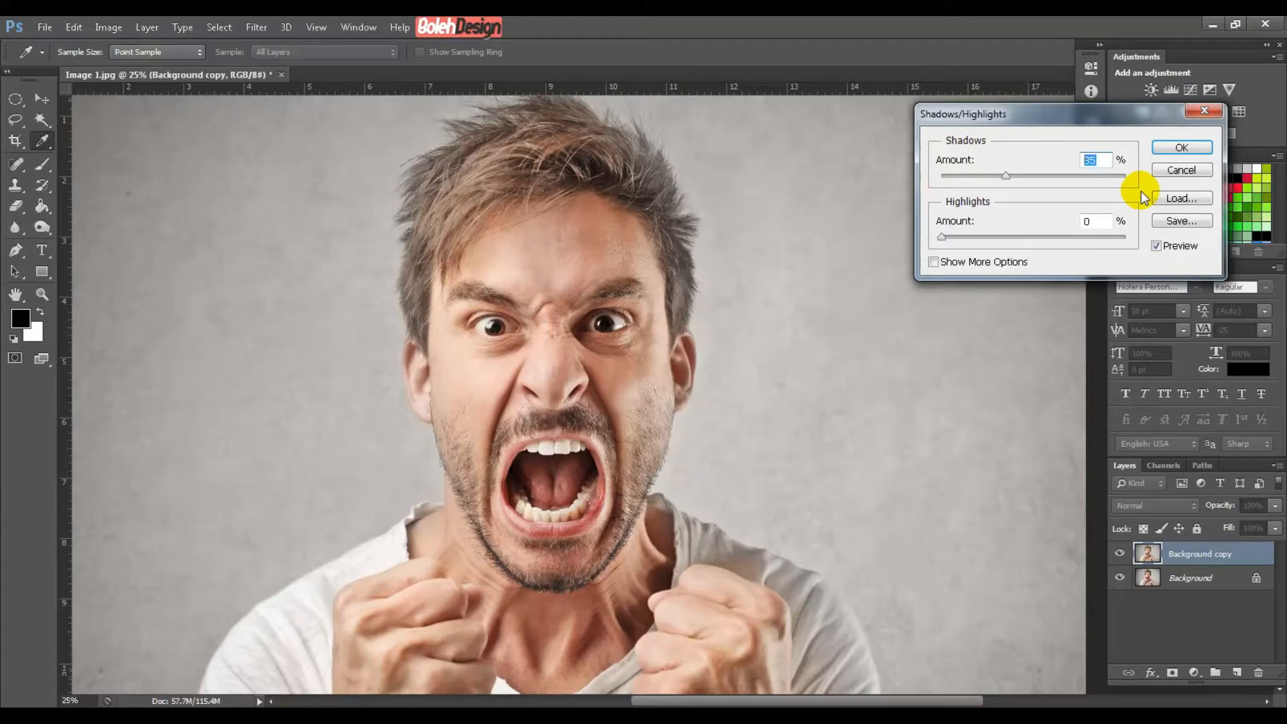
text(30)
drag(1092, 219, 1063, 236)
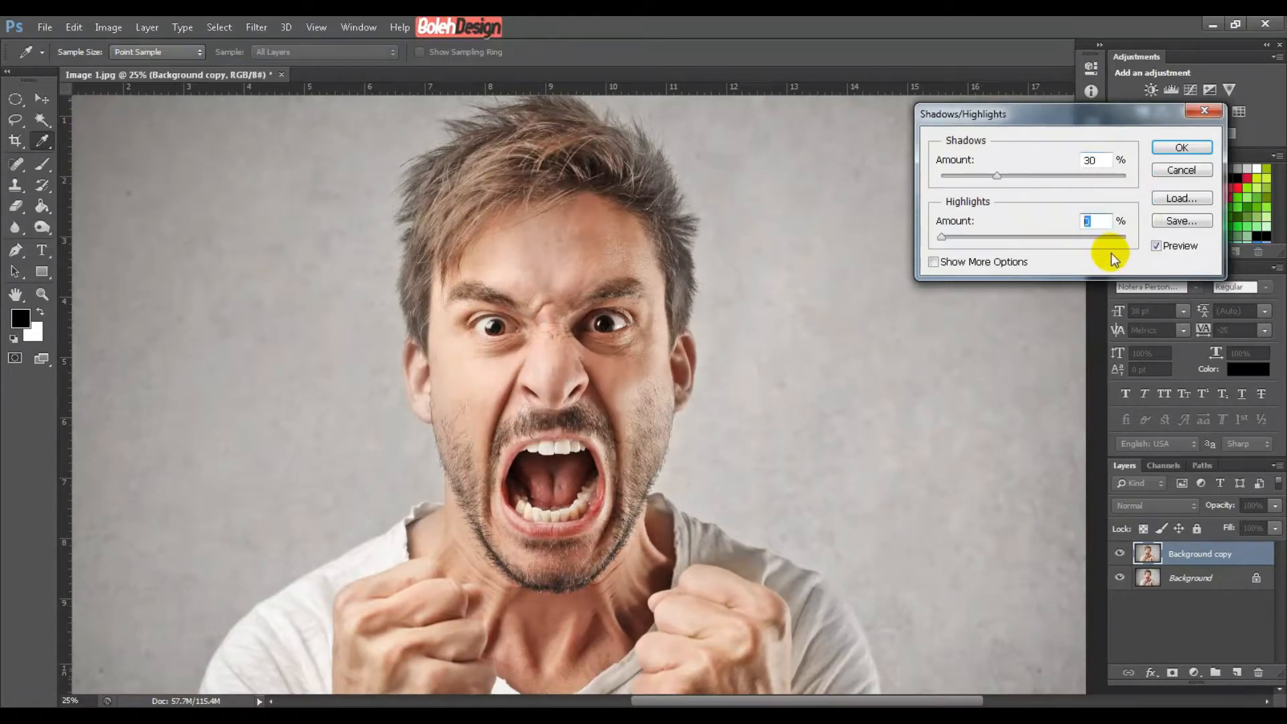
text(10)
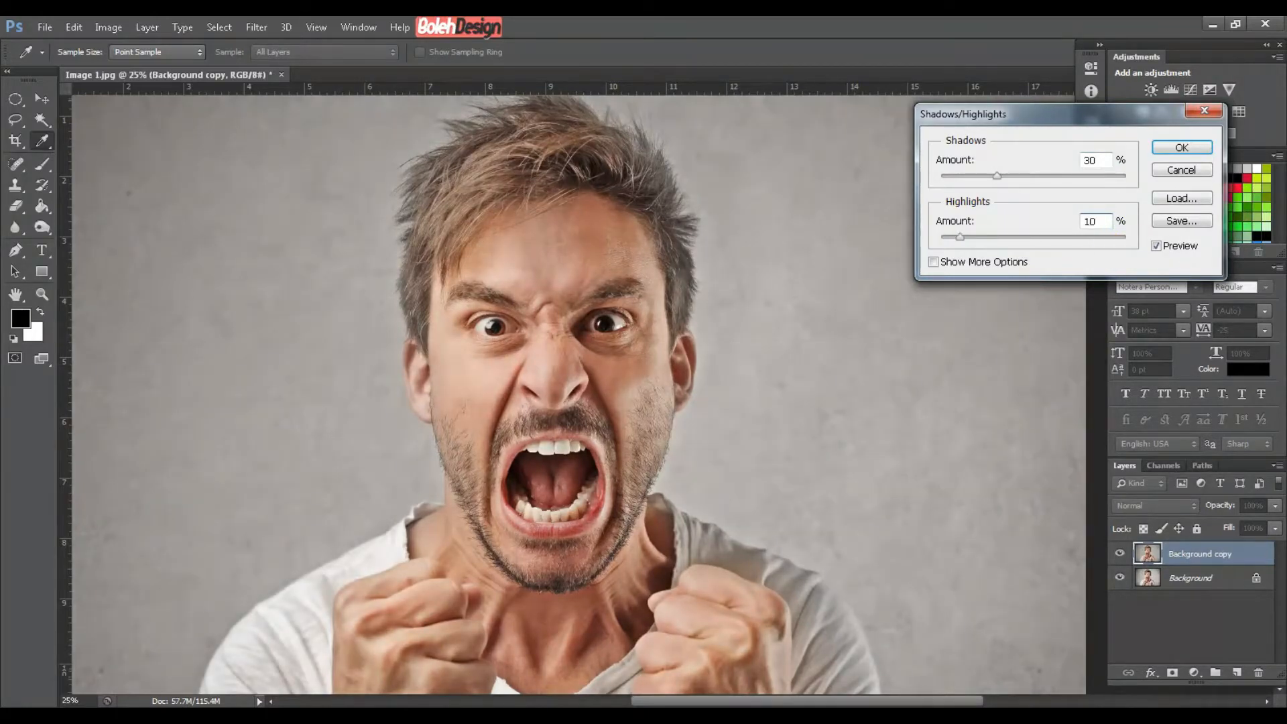
click(1158, 147)
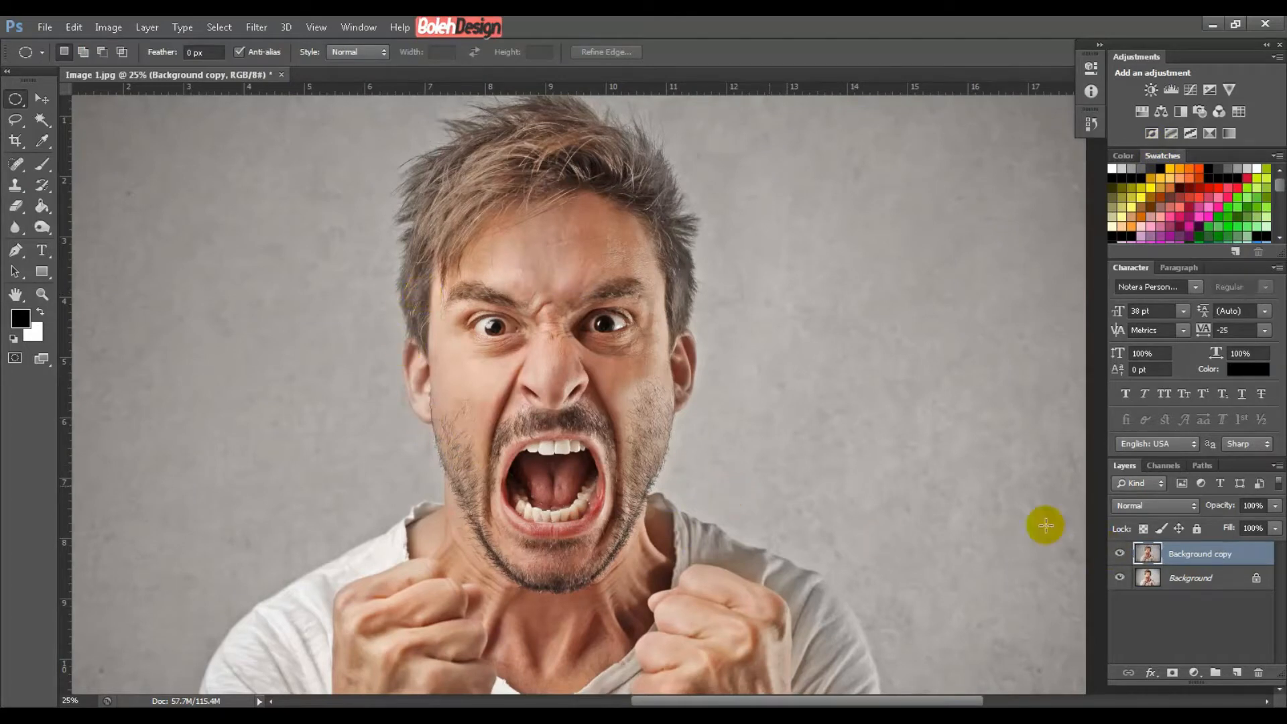
Rename the duplicated layer as Shadow Highlight and compare the photo with that layer hidden and shown
double_click(1191, 555)
text(Sha)
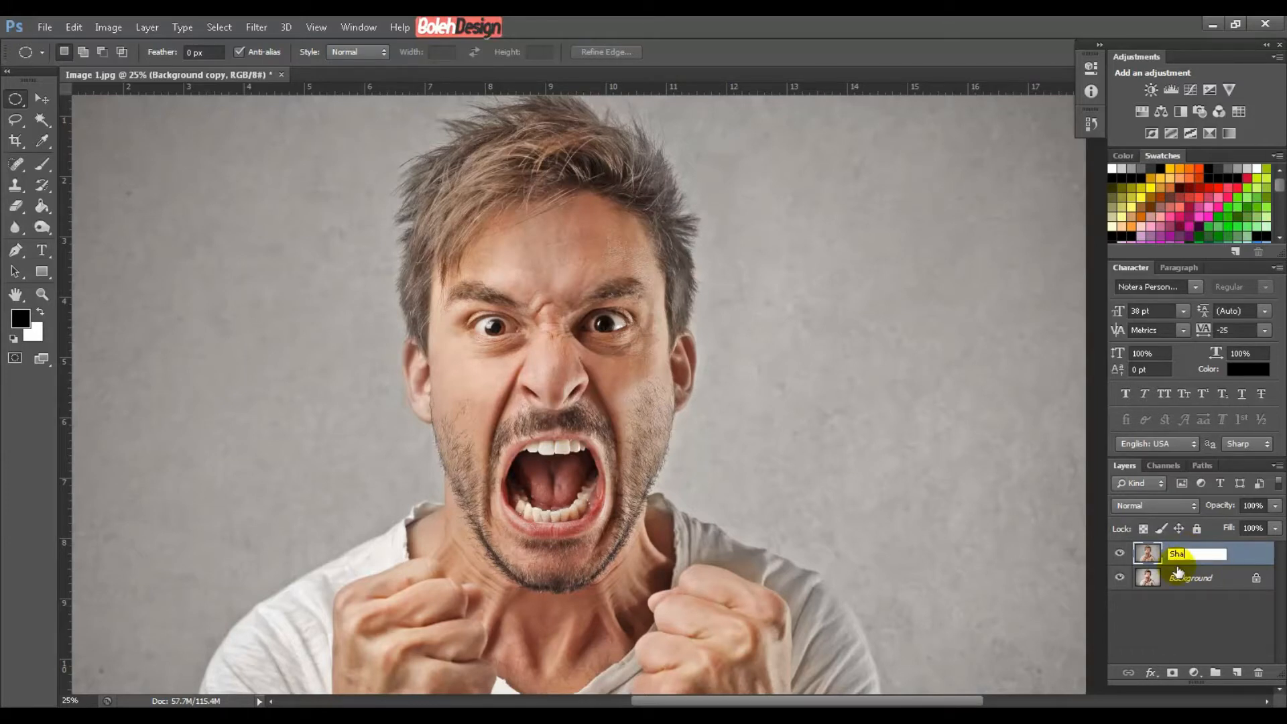
text(dow Highlight)
click(1244, 551)
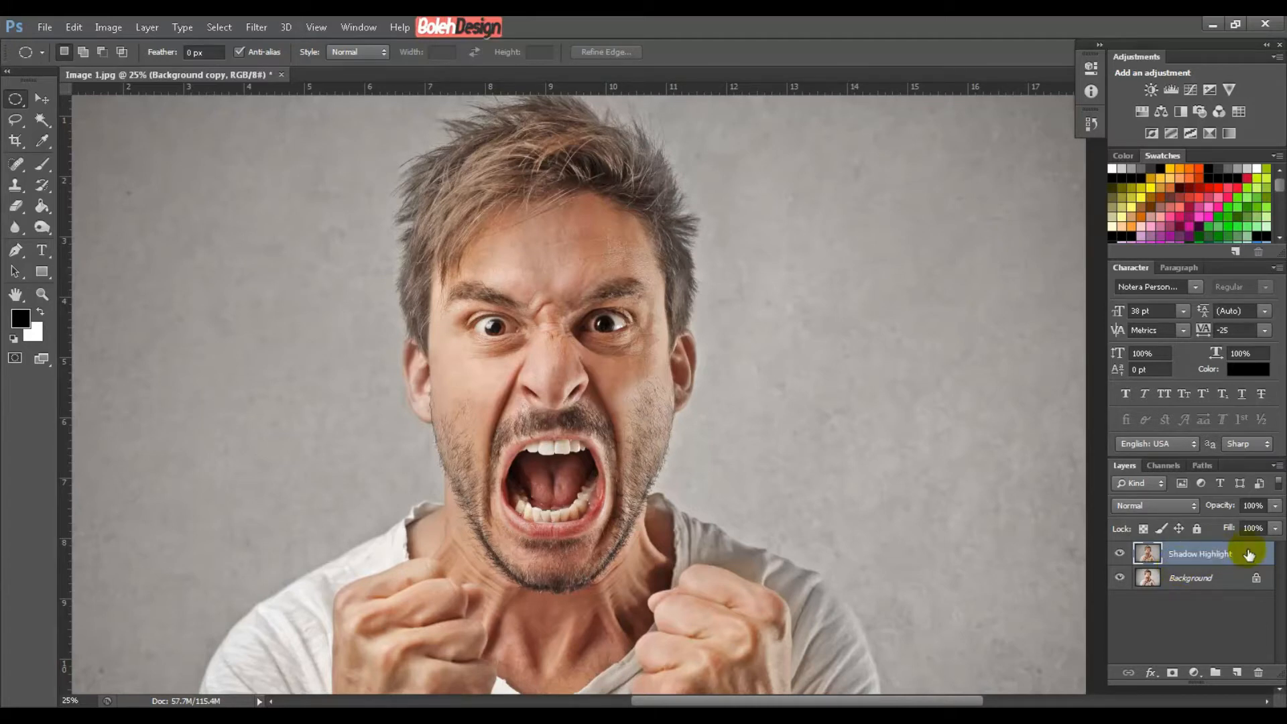
click(1120, 555)
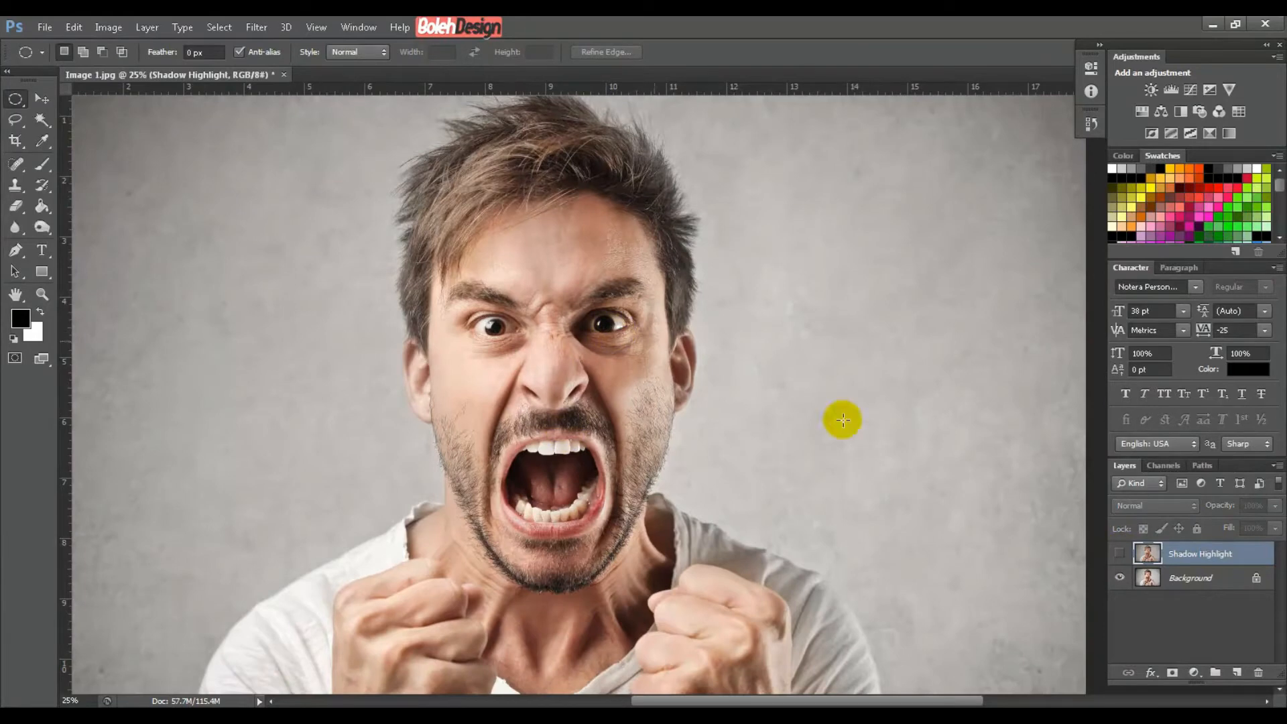
click(1119, 554)
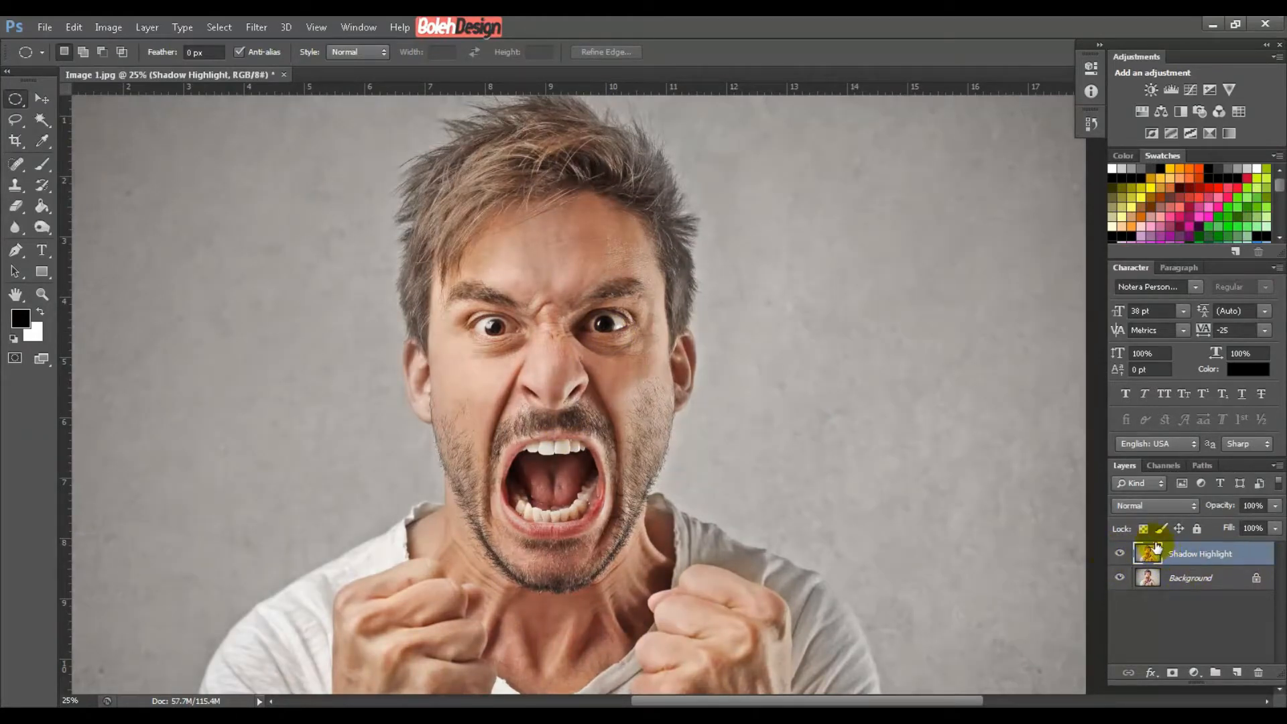
Add a Curves adjustment layer above Shadow Highlight and place midtone, highlight and shadow points along its RGB curve
key(v)
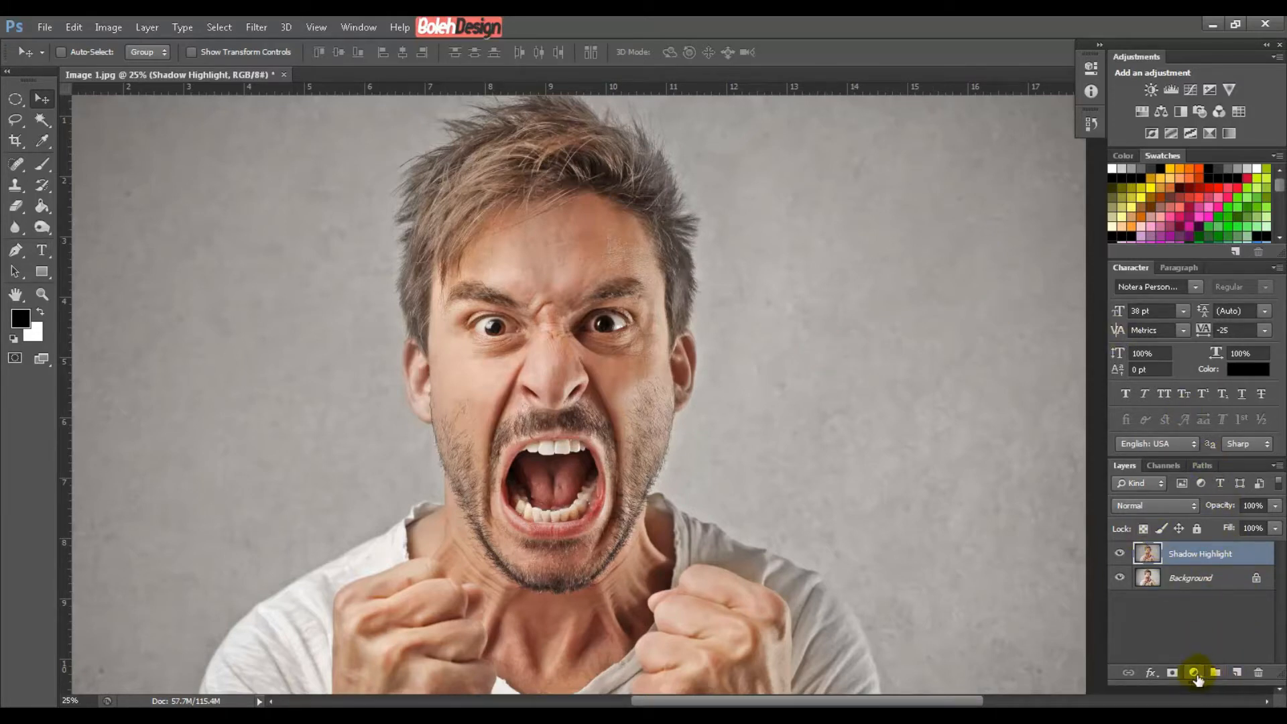
click(1196, 674)
click(1196, 675)
click(1196, 675)
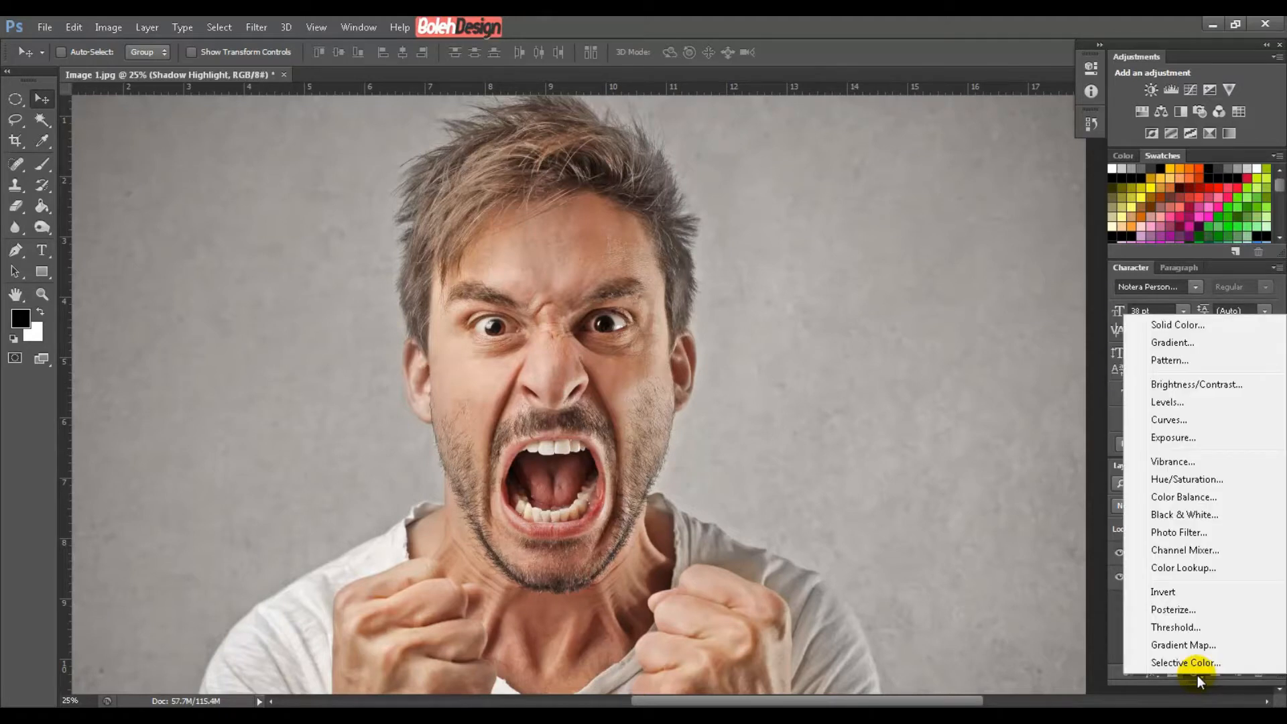
click(1170, 419)
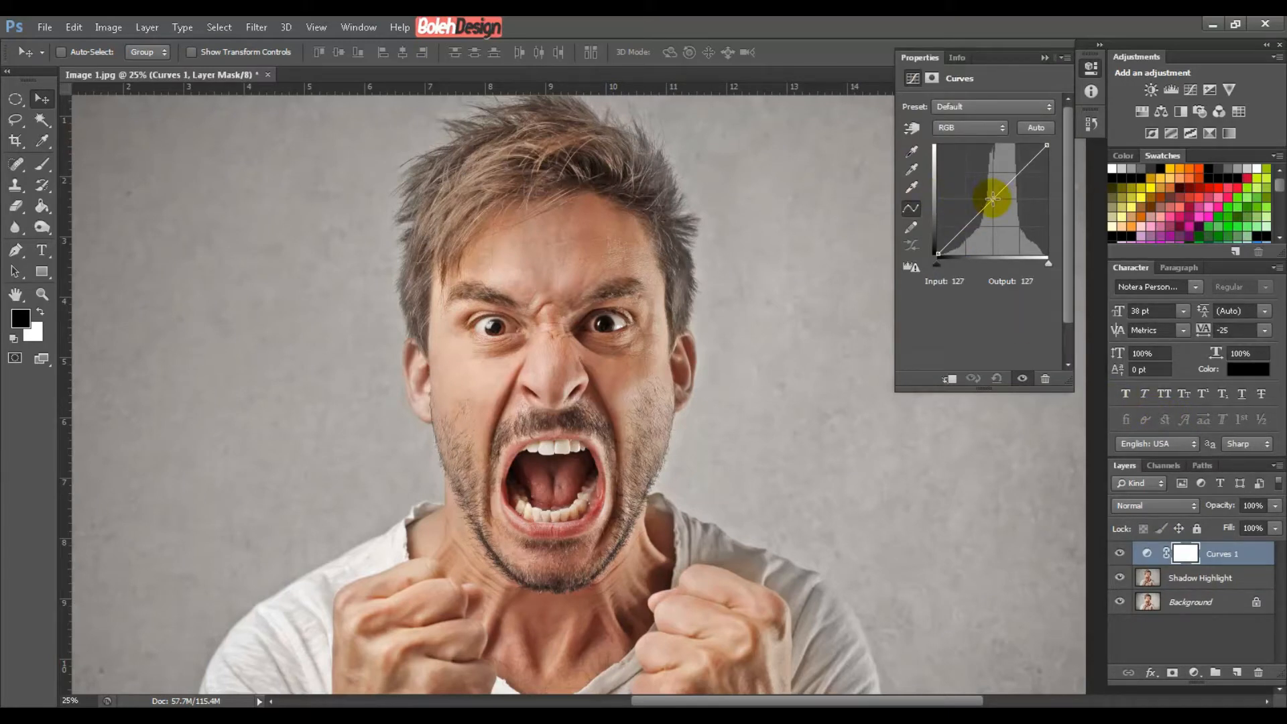
click(993, 199)
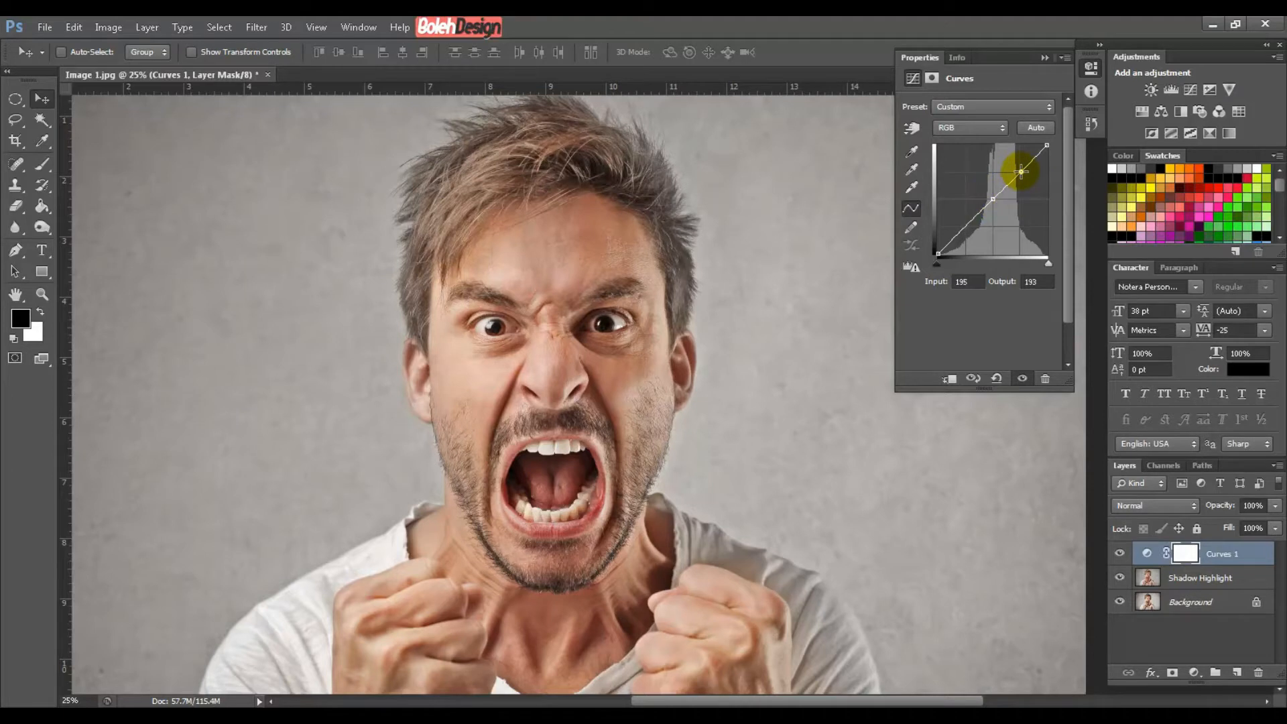
click(966, 227)
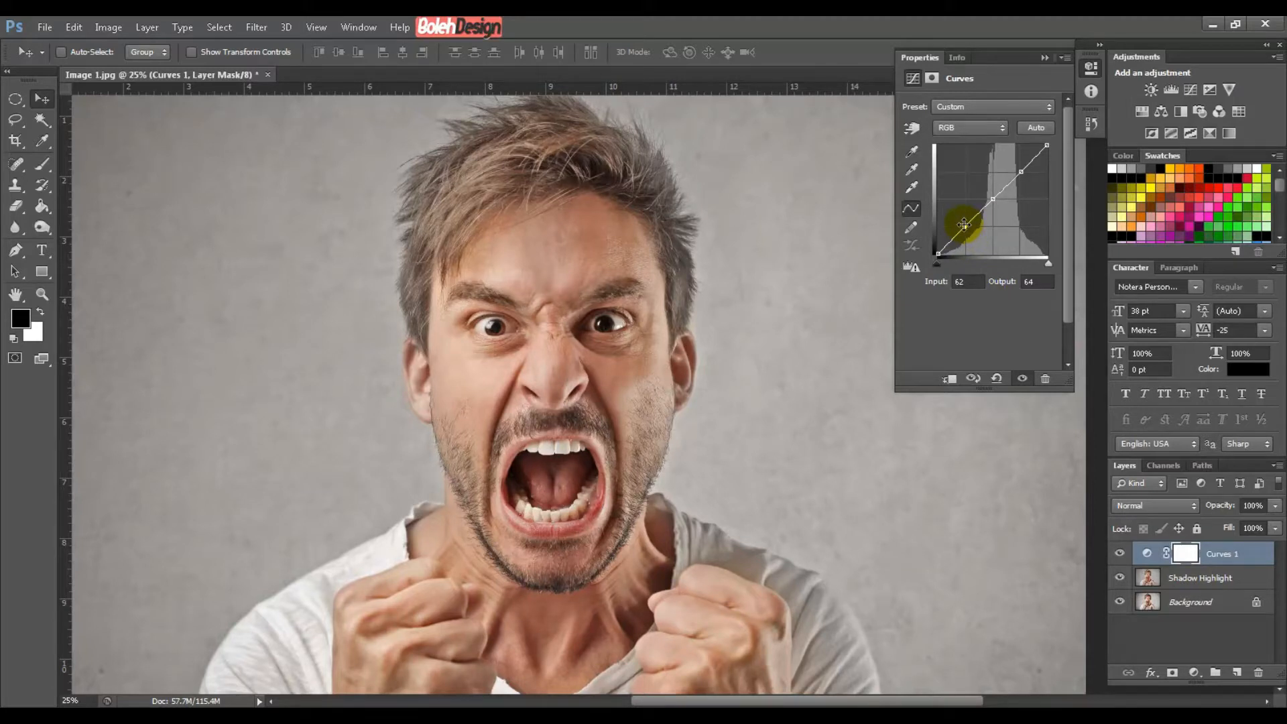
Set the shadow point of the curve to input 68 and output 74
click(956, 287)
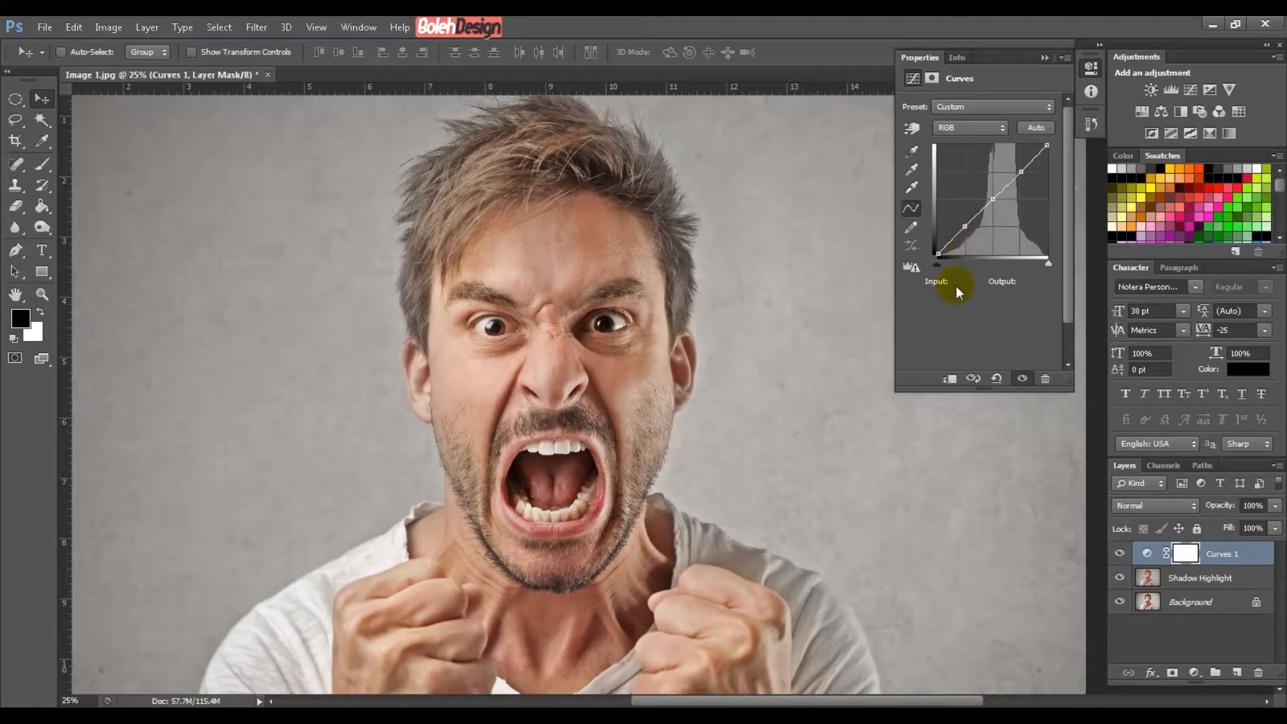
click(965, 227)
click(968, 282)
text(68)
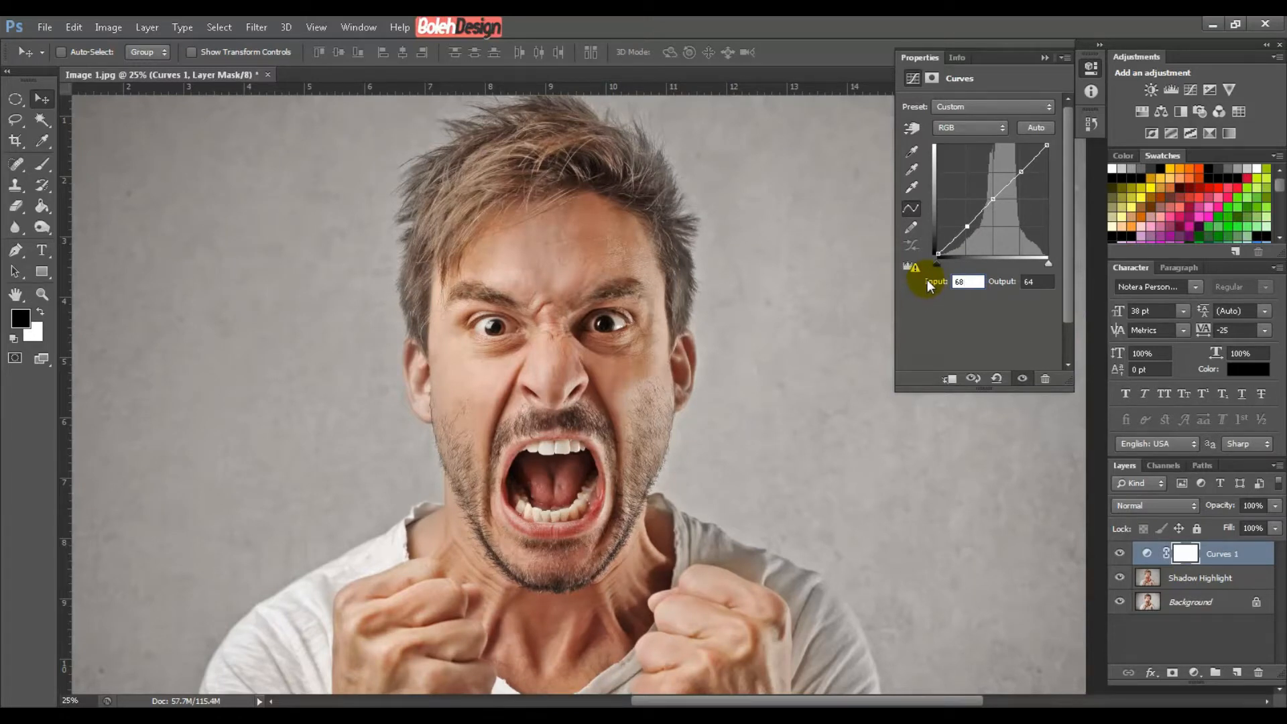
key(Tab)
text(74)
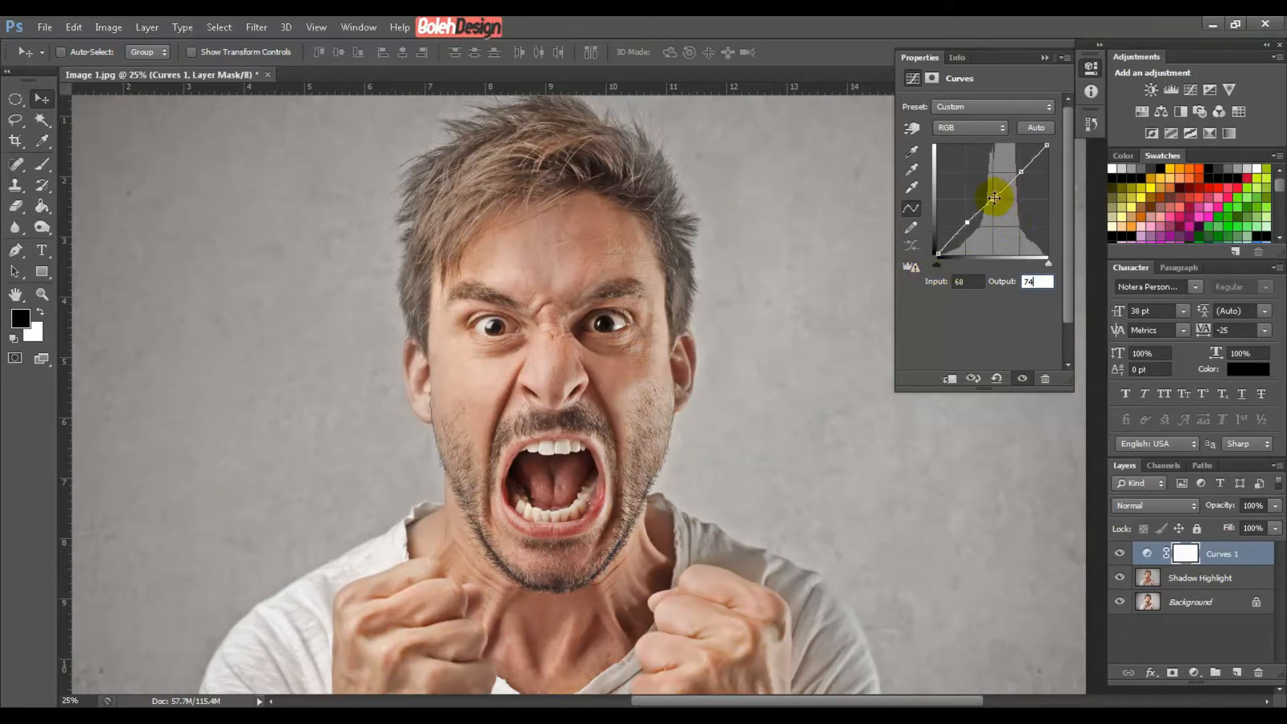
Set the middle point of the curve to input 128 and output 127
click(993, 199)
click(945, 282)
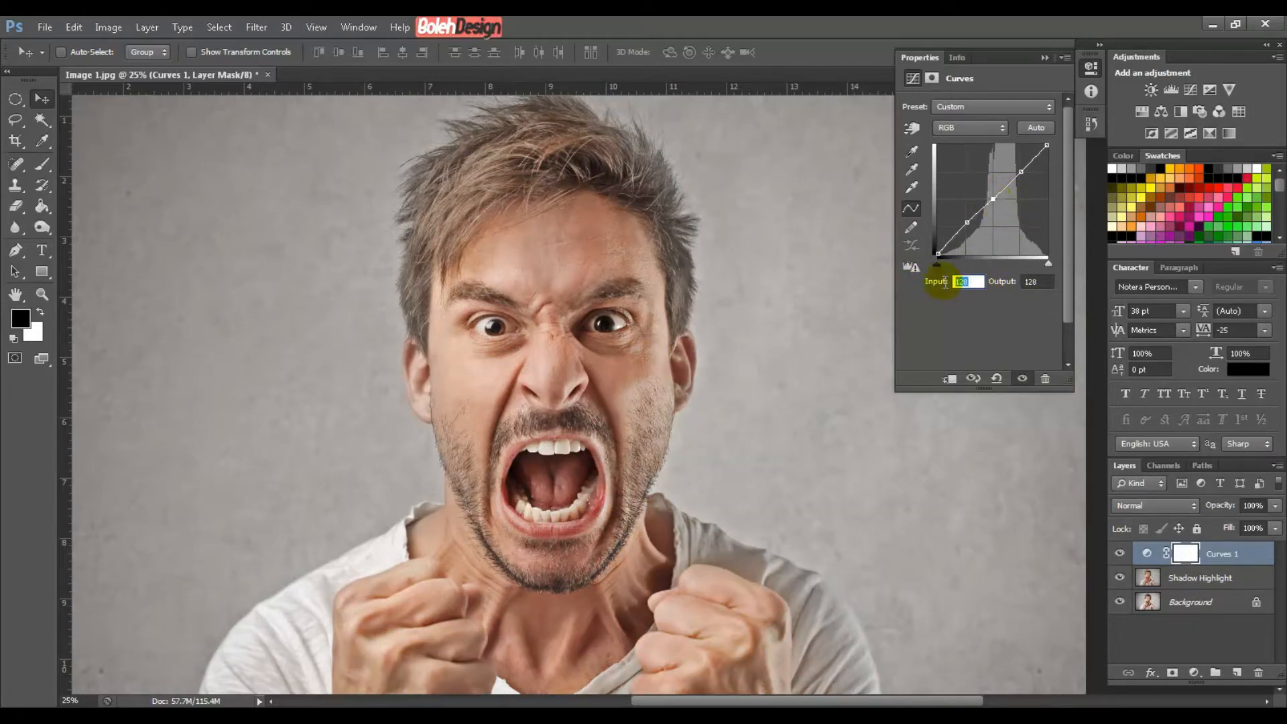
text(128)
key(Tab)
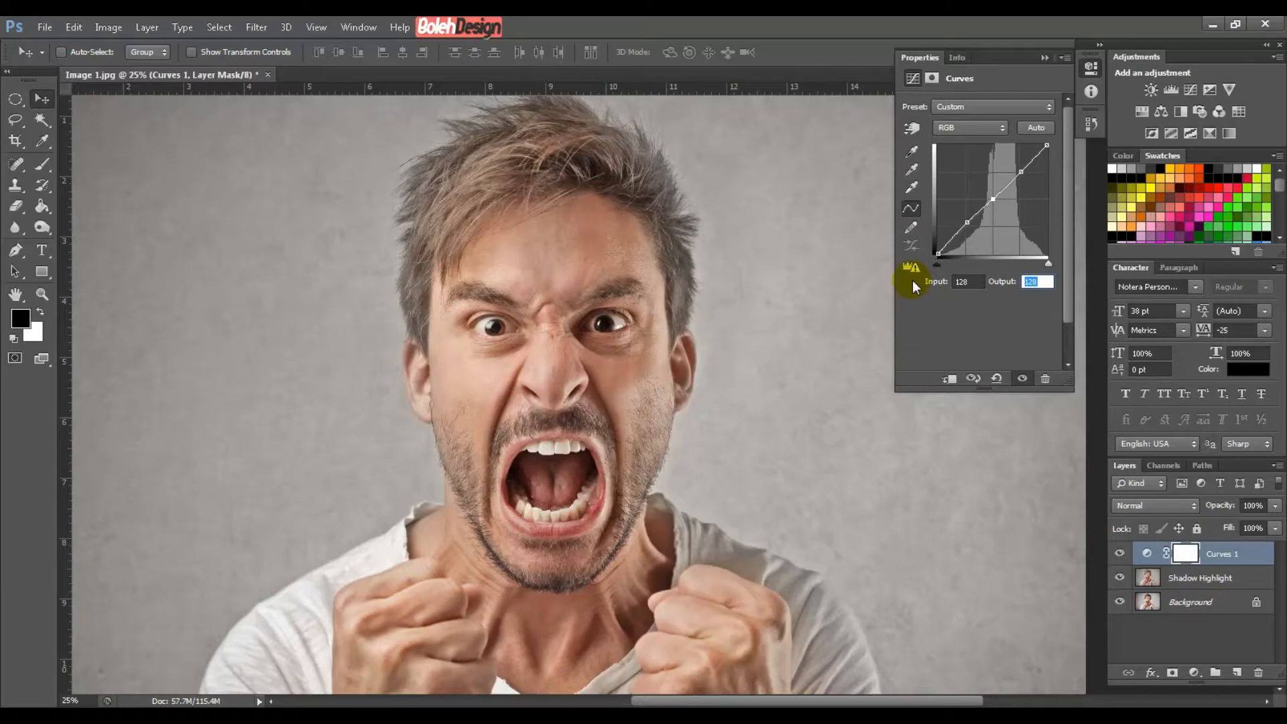
text(127)
Set the highlight point of the curve to input 196 and output 187
click(1021, 172)
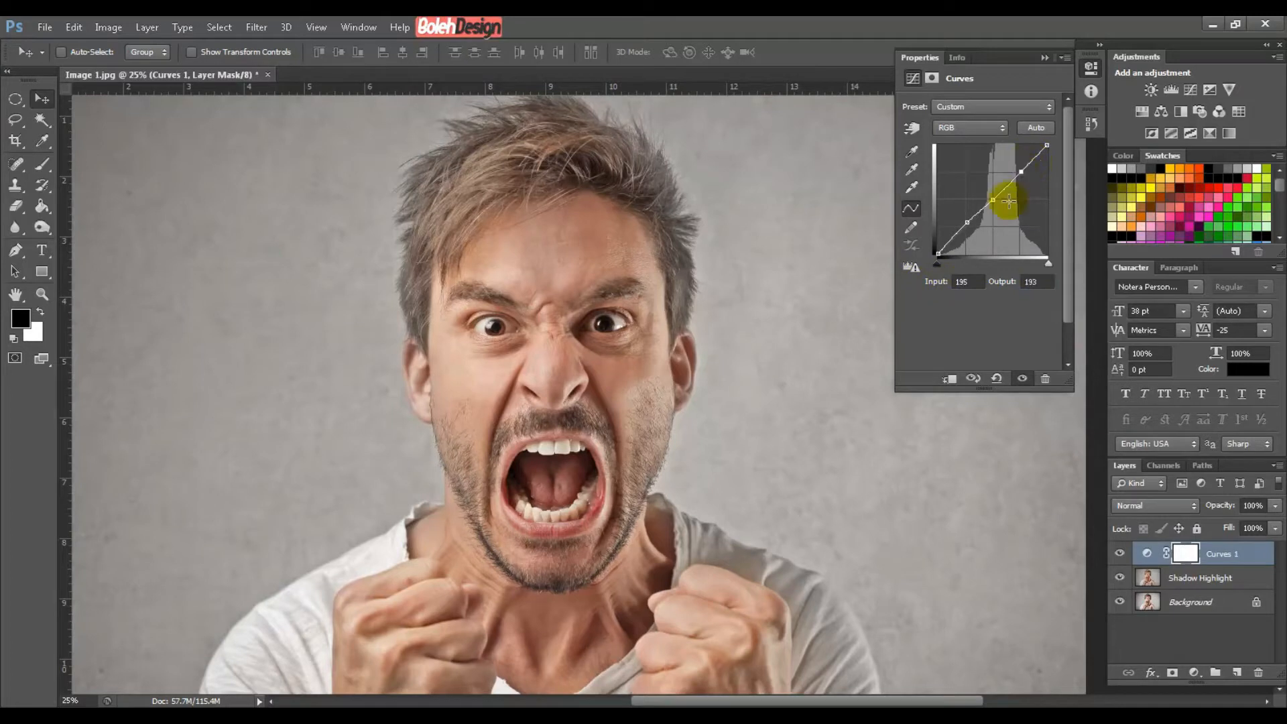
click(971, 281)
drag(967, 281, 1031, 281)
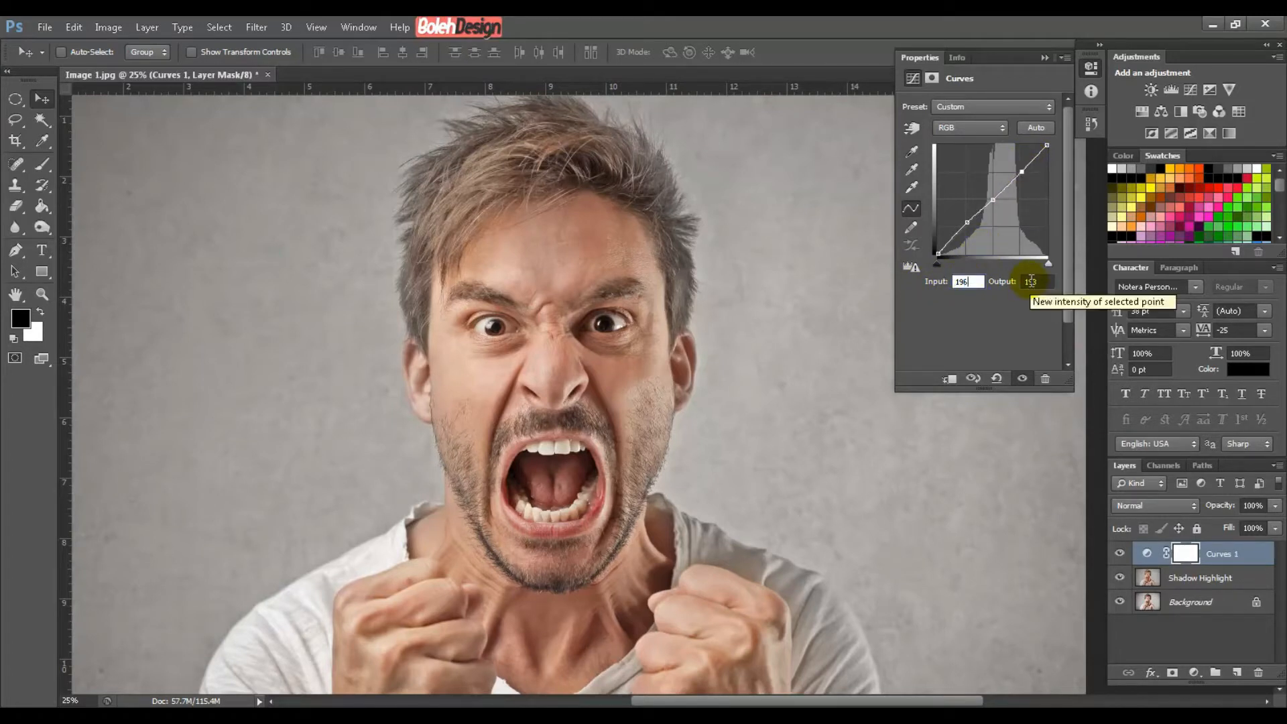
double_click(1031, 281)
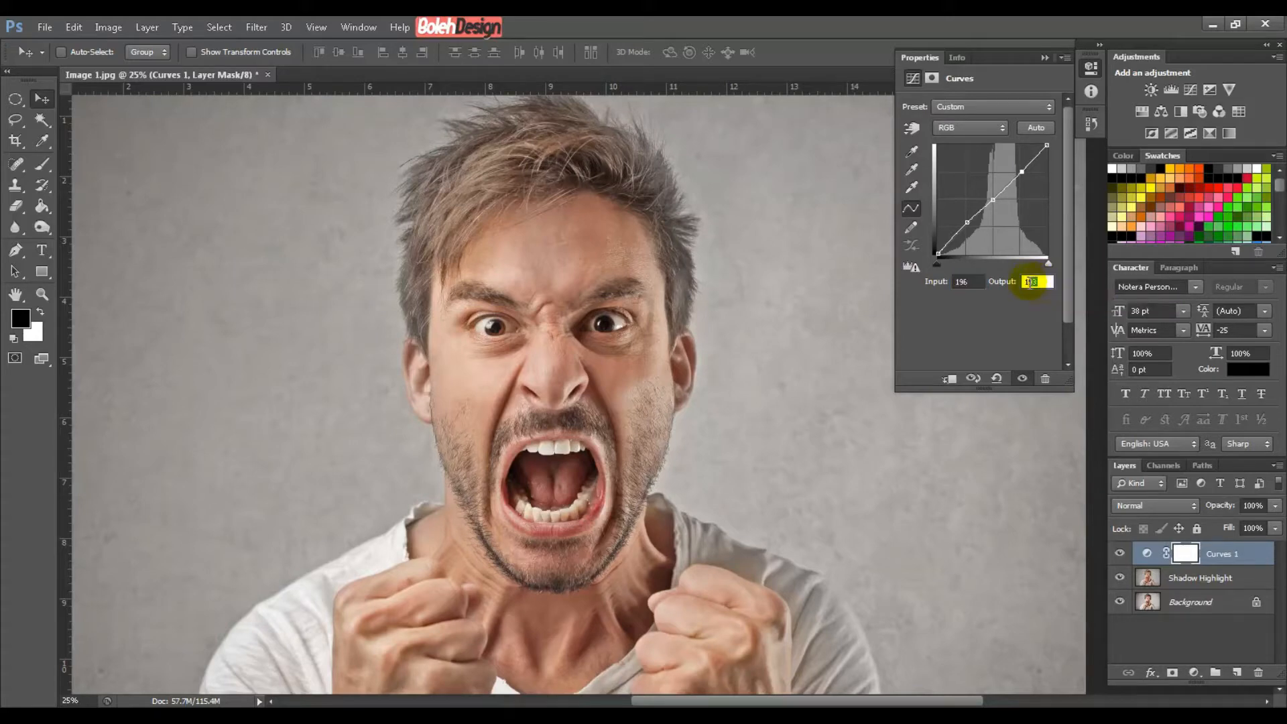
text(187)
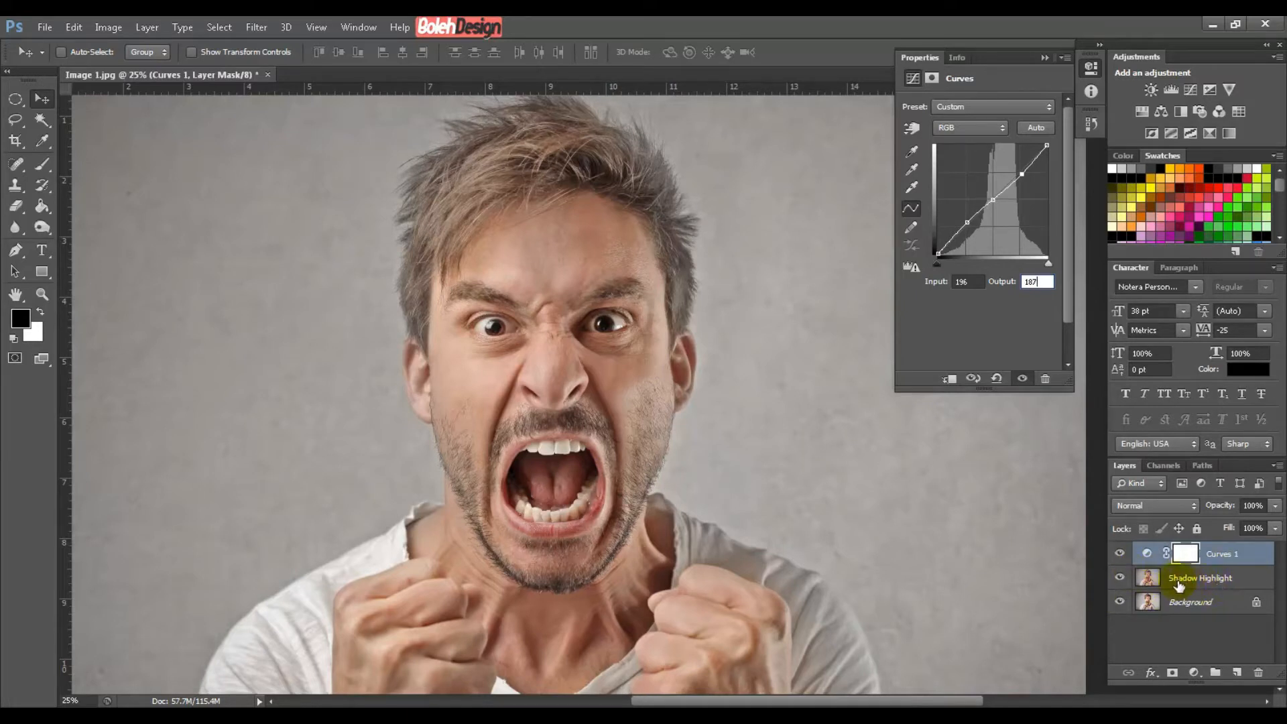
Compare the portrait with and without the Curves 1 adjustment by toggling its visibility, and collapse the curve settings
click(1121, 554)
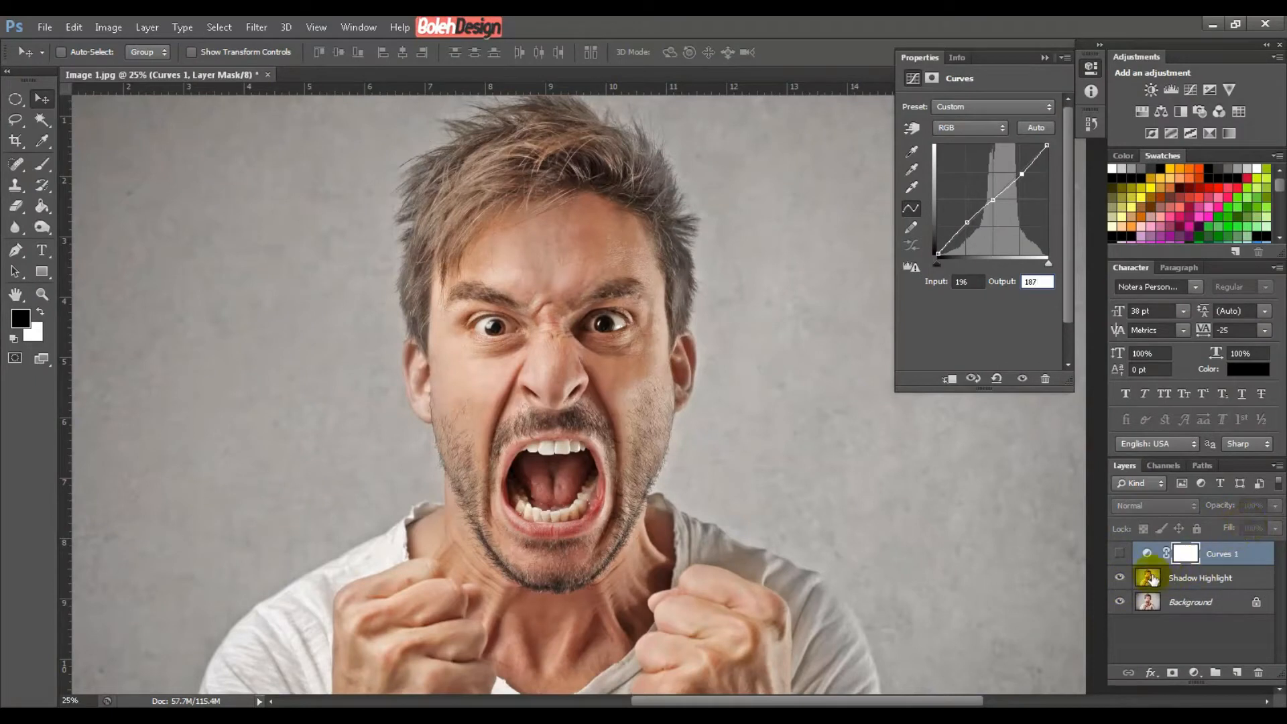
click(1121, 554)
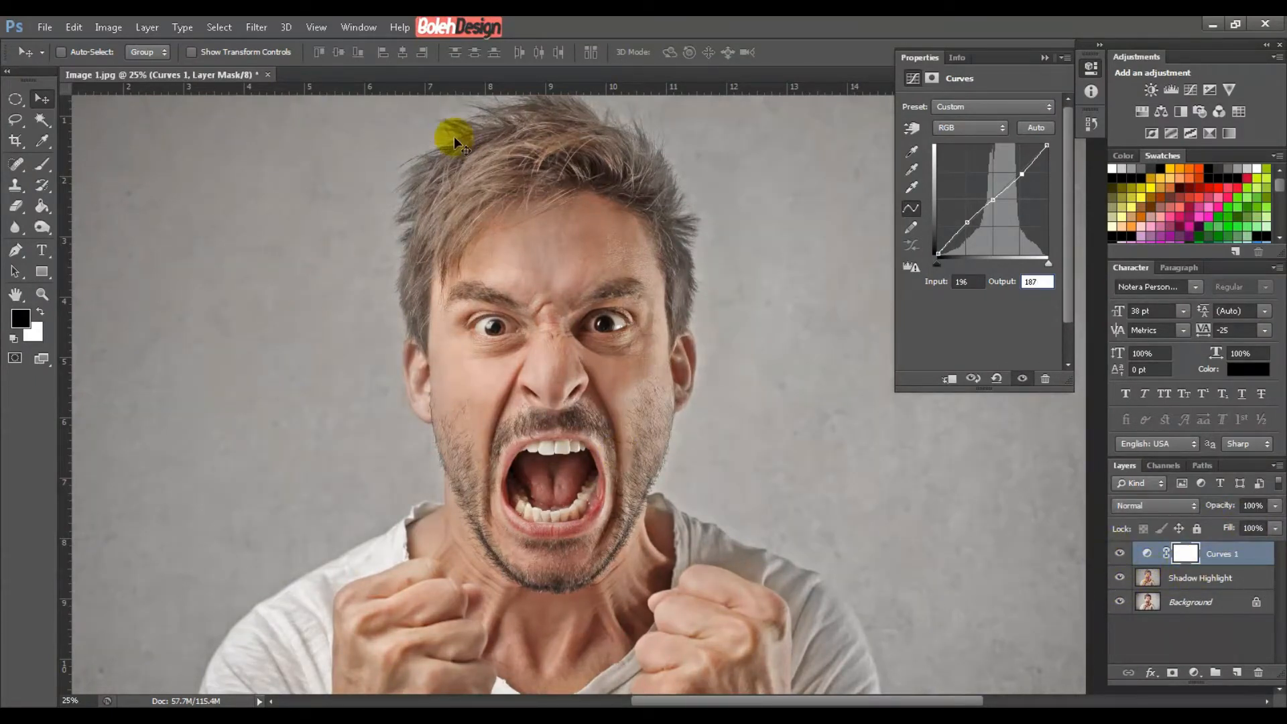
click(1043, 58)
click(1121, 554)
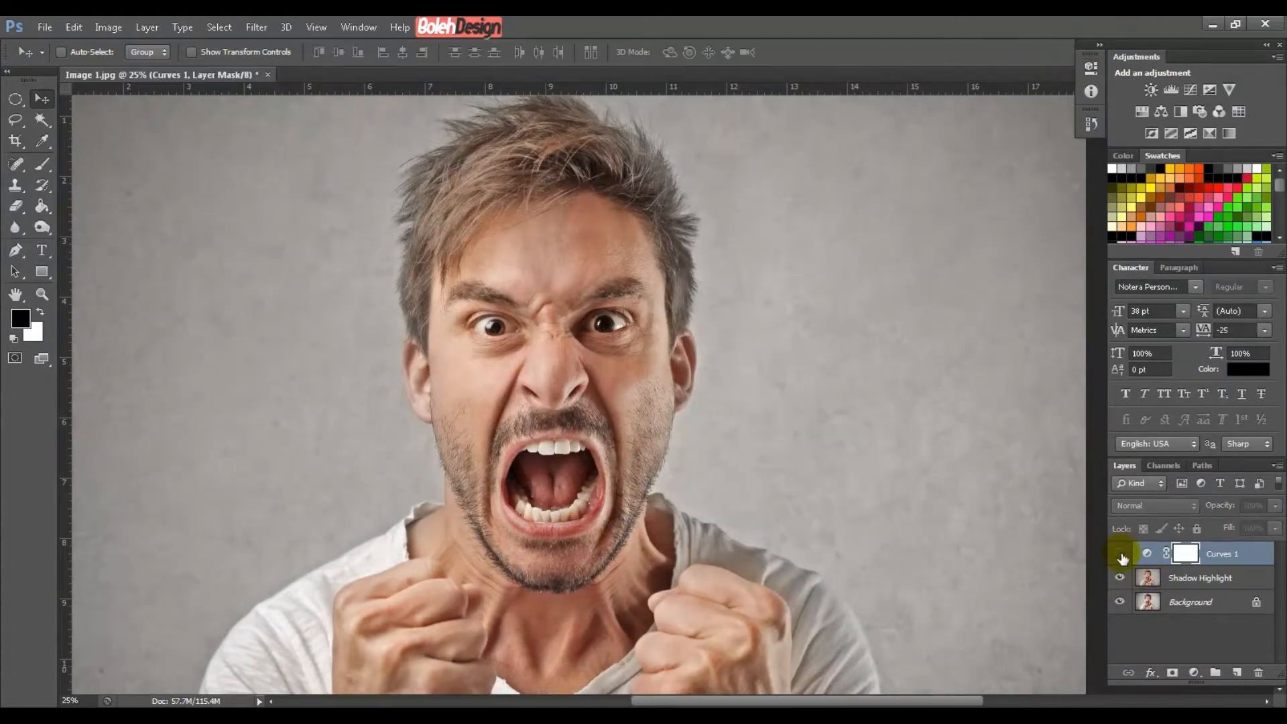
click(1120, 554)
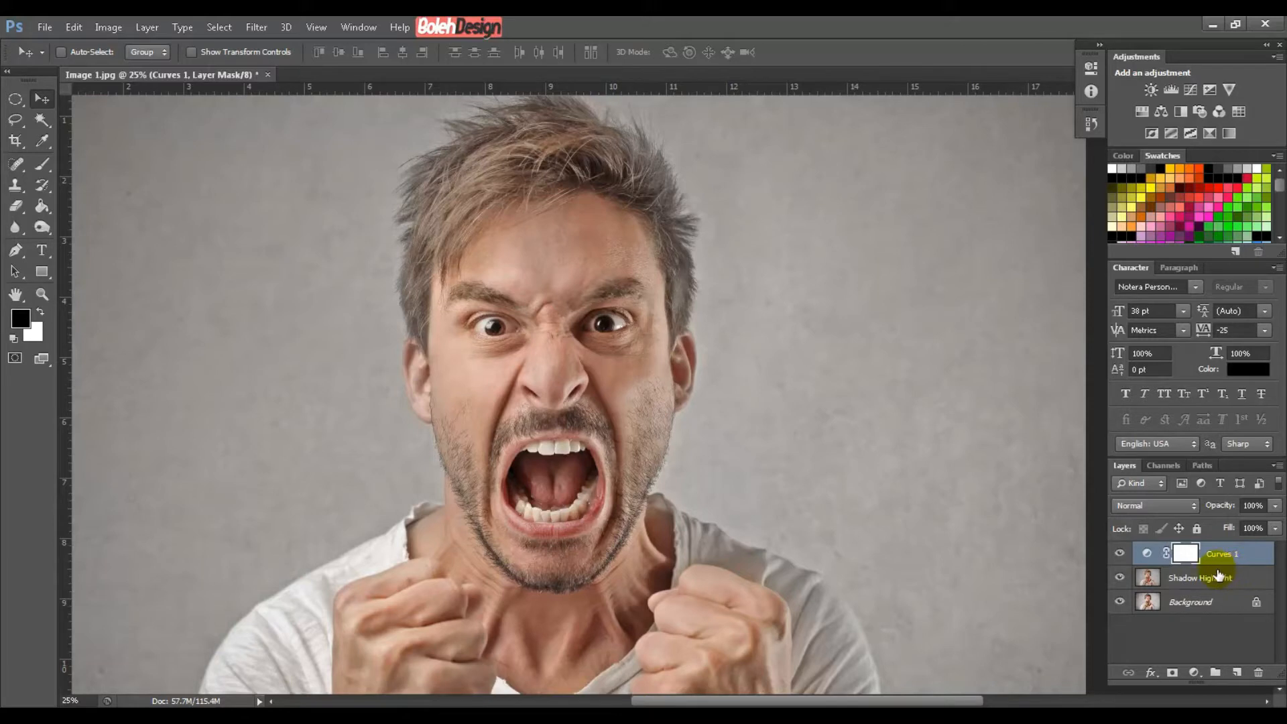
Add a Selective Color adjustment layer above Curves 1, keeping the default name, Normal mode and 100% opacity
click(141, 26)
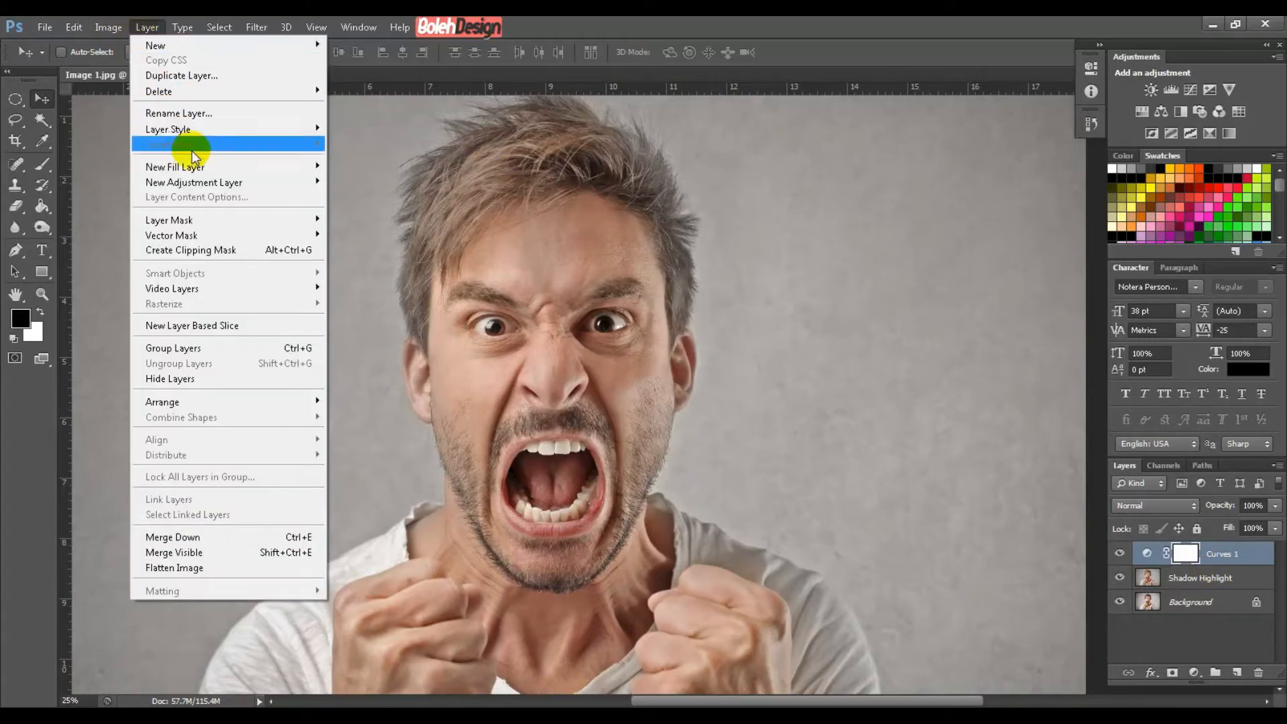
mouse_move(208, 185)
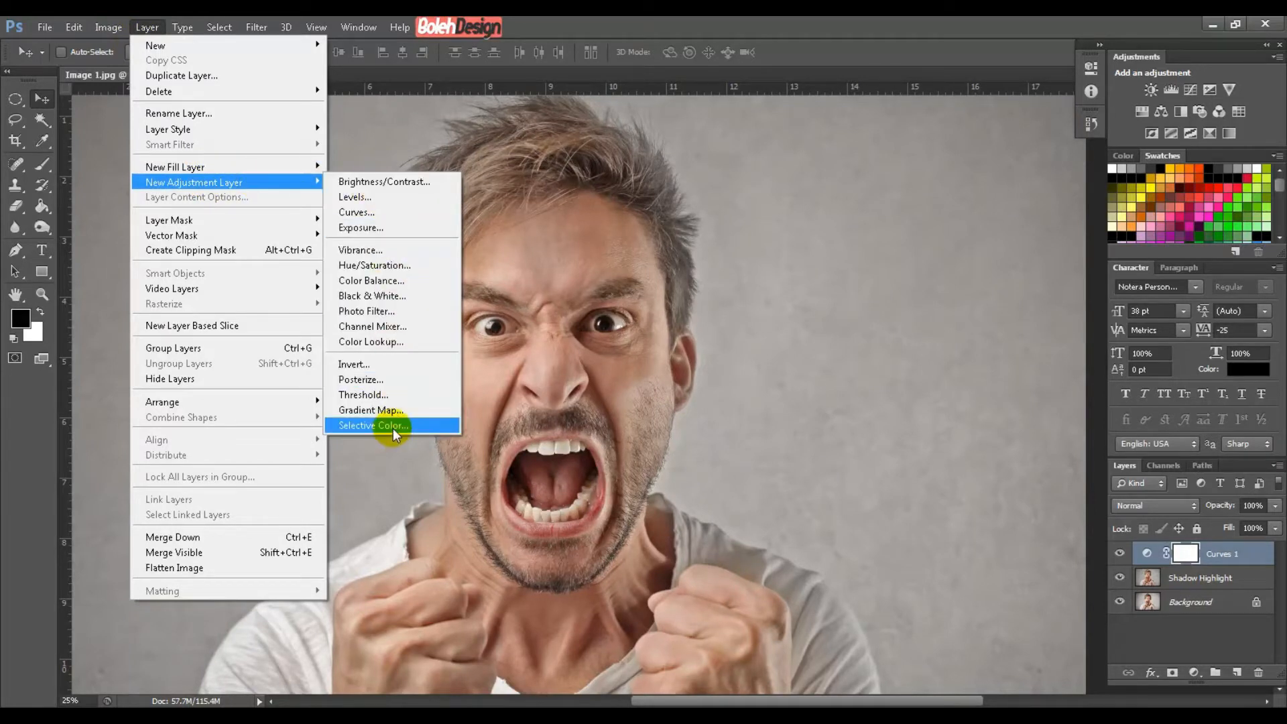
click(393, 428)
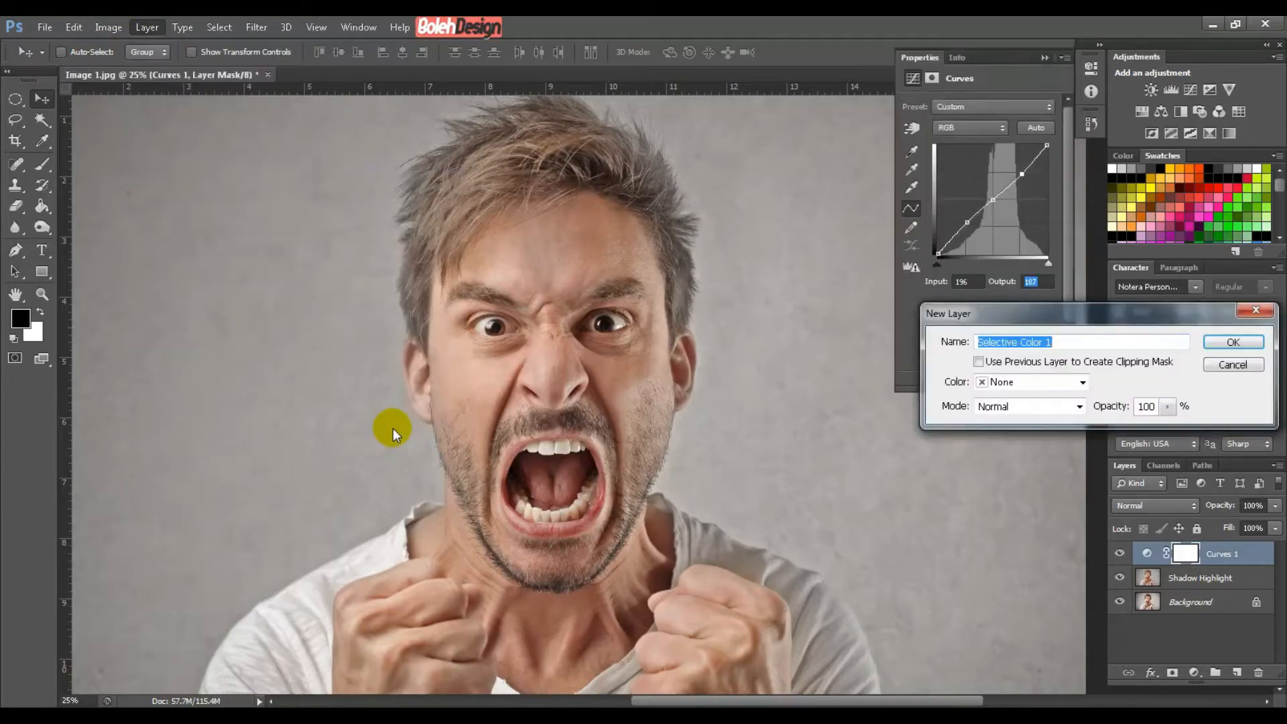
click(1231, 344)
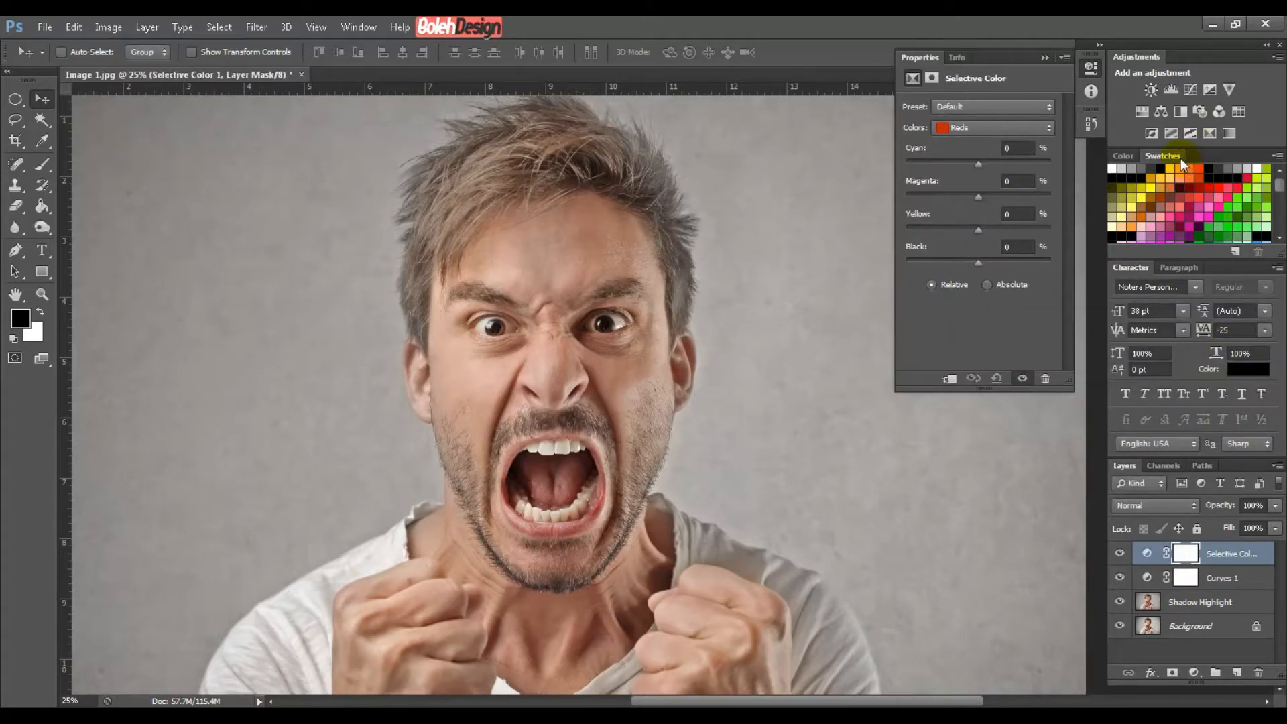
For the Neutrals in Selective Color, set Cyan to 8%, Magenta to 8%, Yellow to +9% and Black to 1%
click(985, 129)
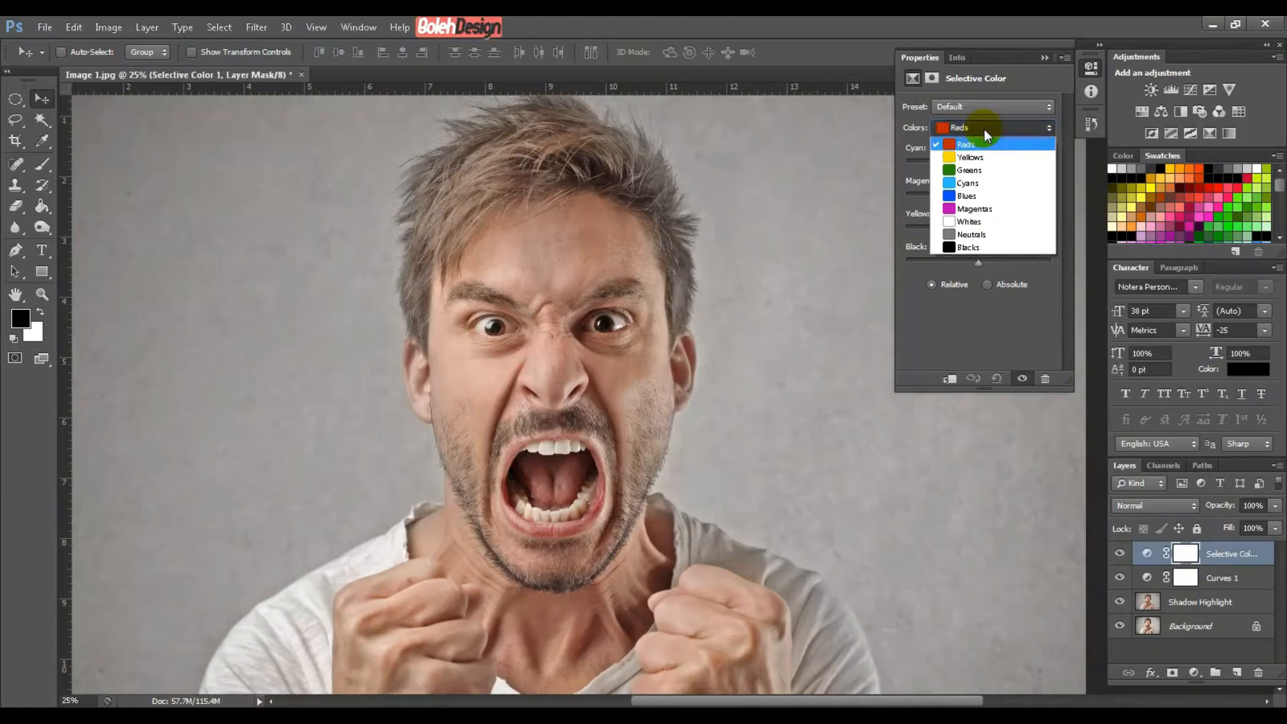
click(988, 235)
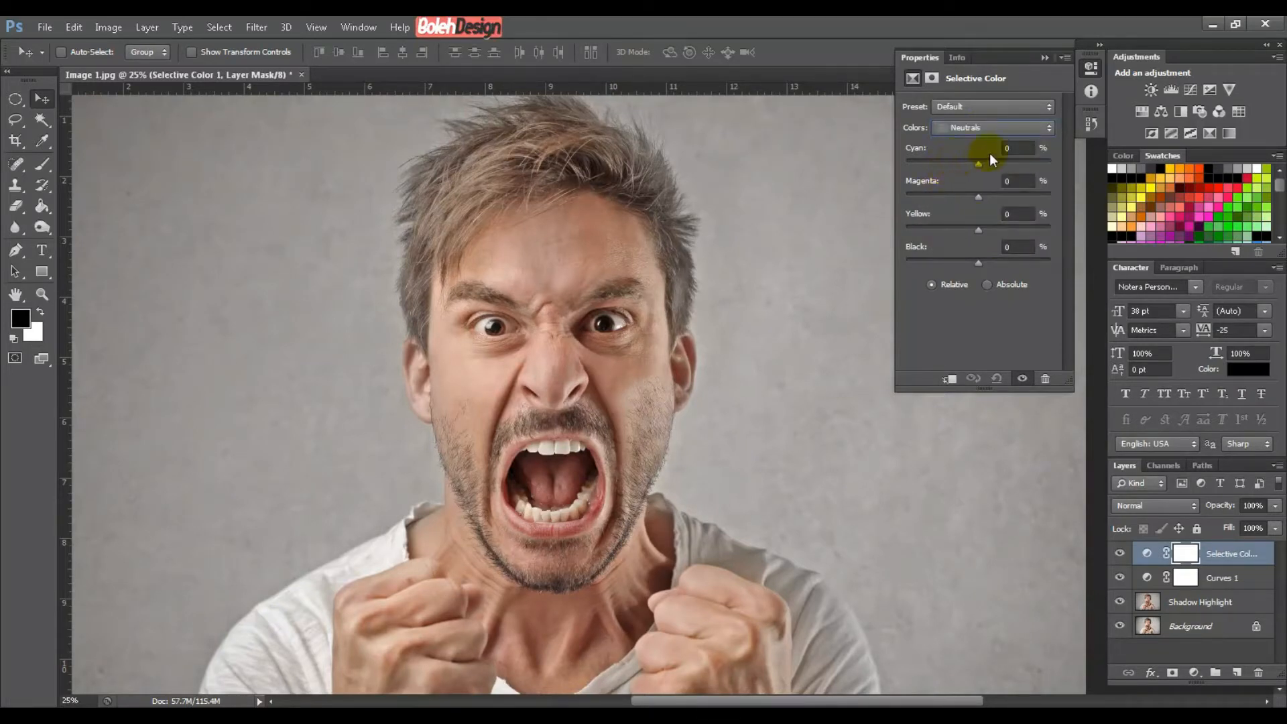
click(1024, 149)
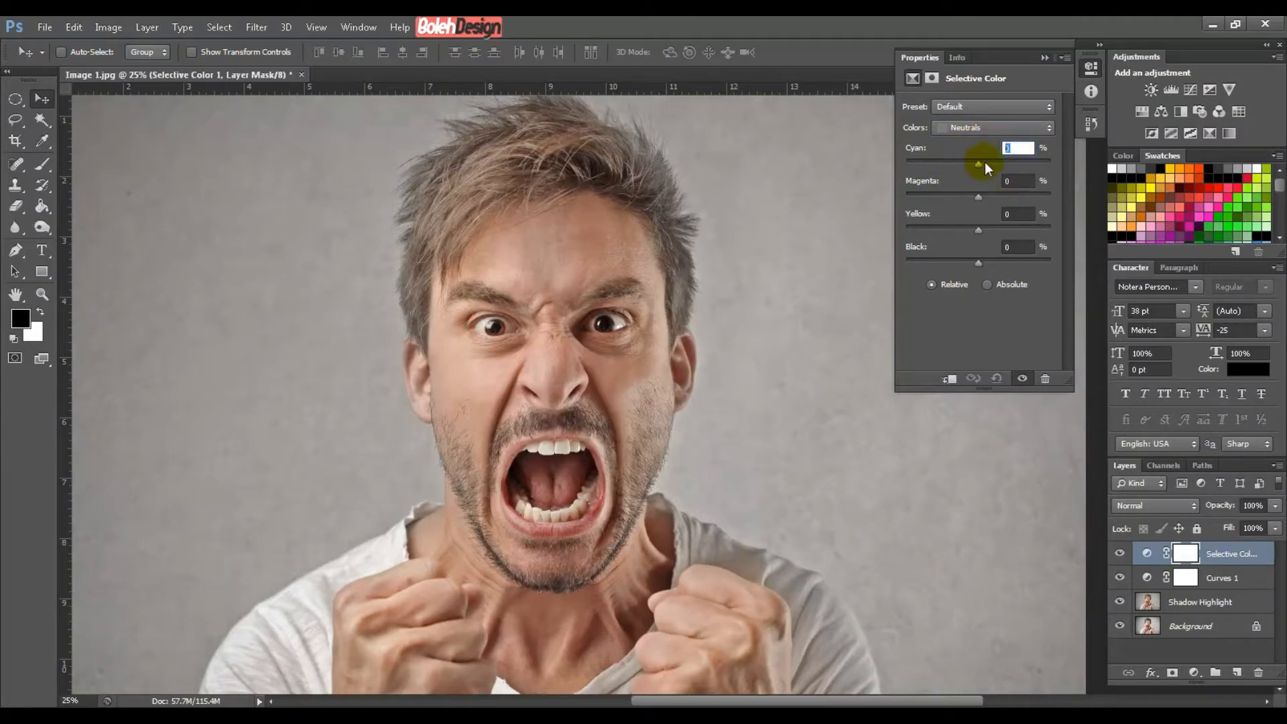
drag(980, 164, 987, 165)
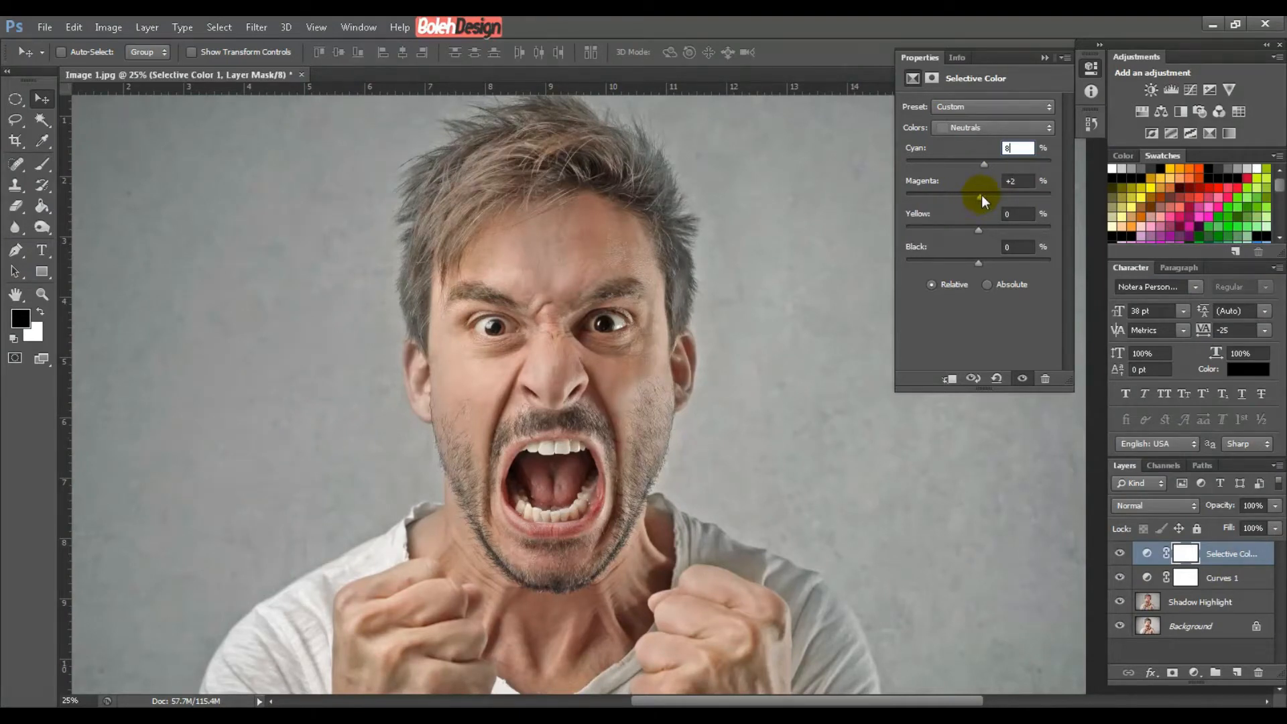
drag(978, 197, 985, 199)
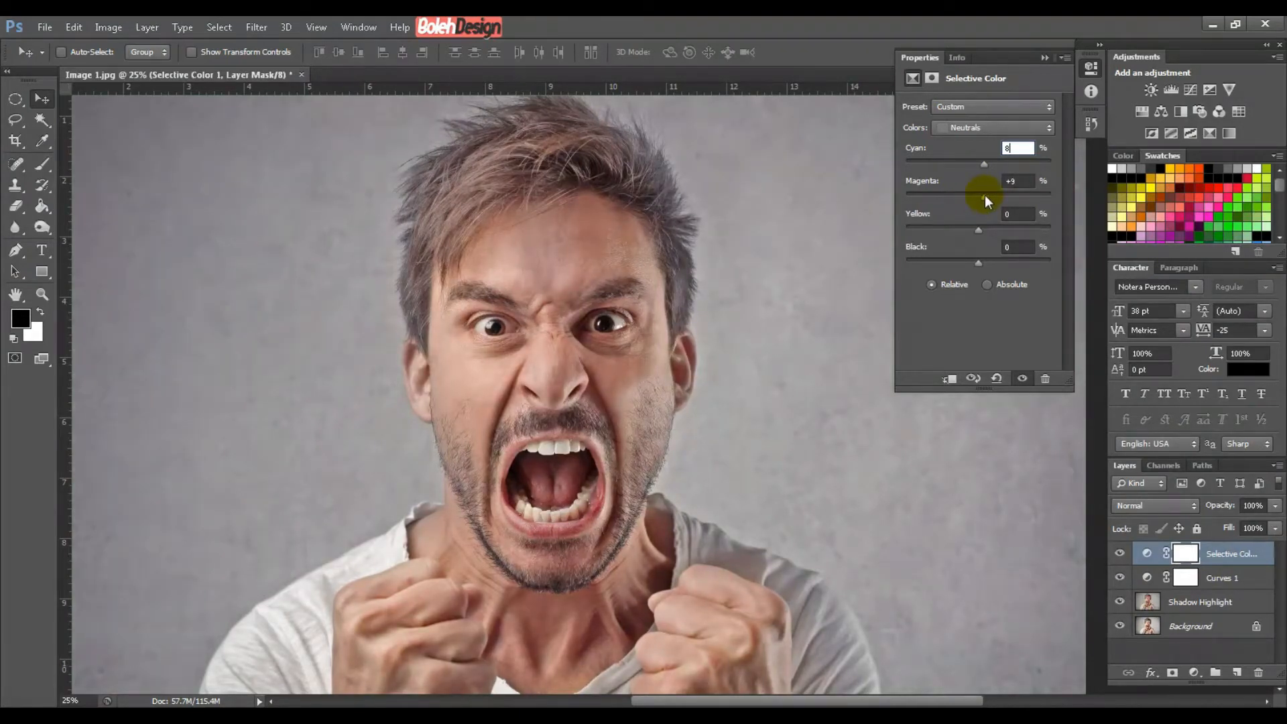
click(1020, 177)
text(8)
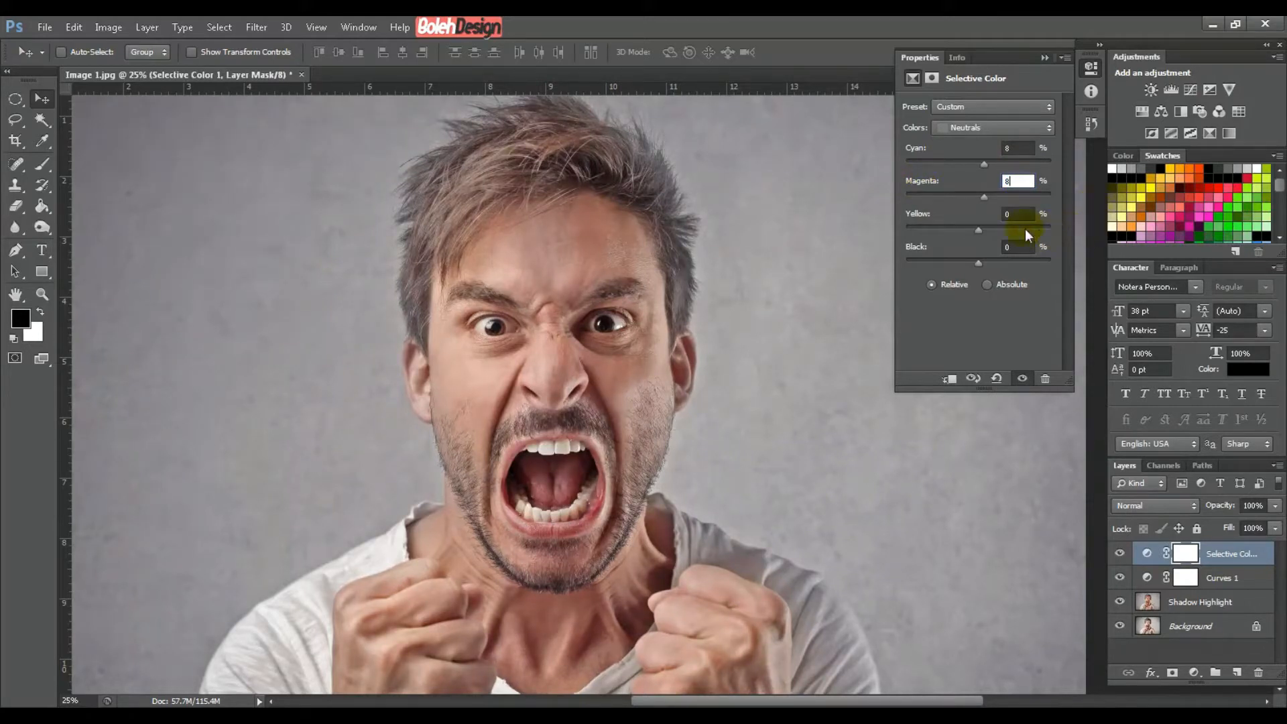
drag(975, 230, 980, 232)
click(938, 248)
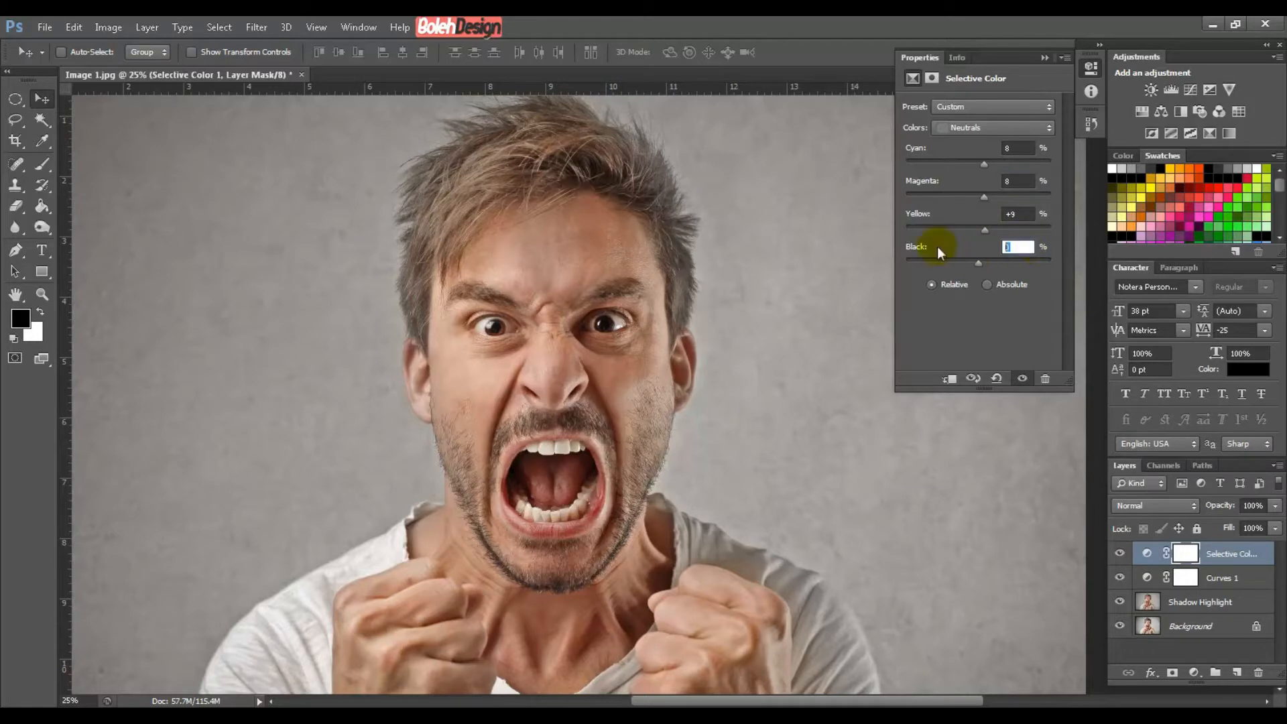
text(1)
Compare the portrait with and without the Selective Color layer to judge the Neutrals correction
click(1120, 554)
click(1120, 554)
click(1120, 554)
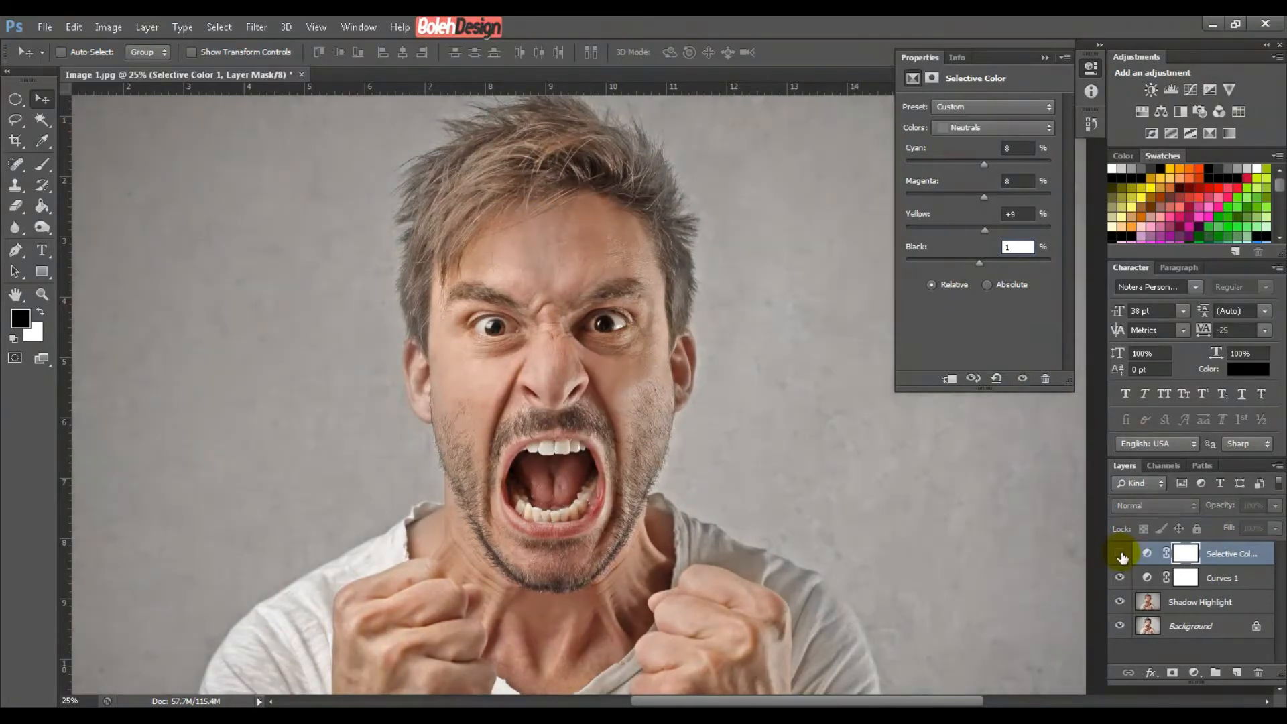
click(1119, 554)
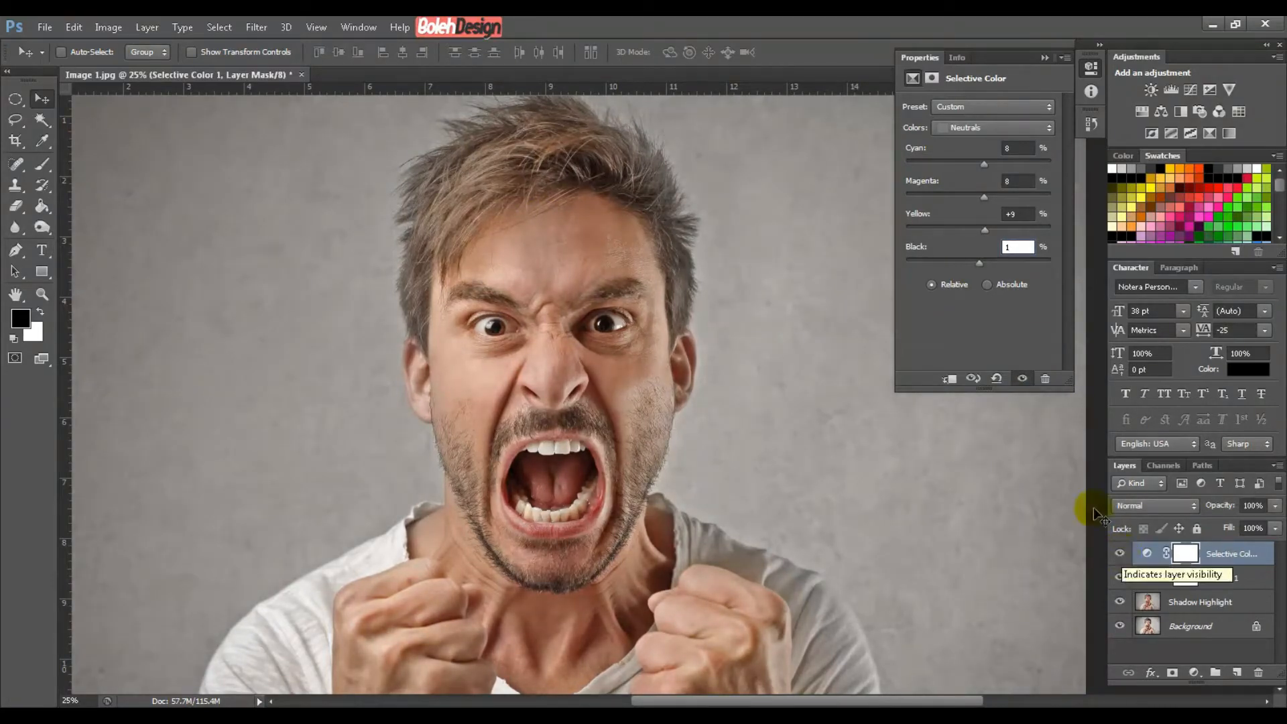
For the Reds in Selective Color, set Cyan to 3% and Magenta to 3%
click(985, 126)
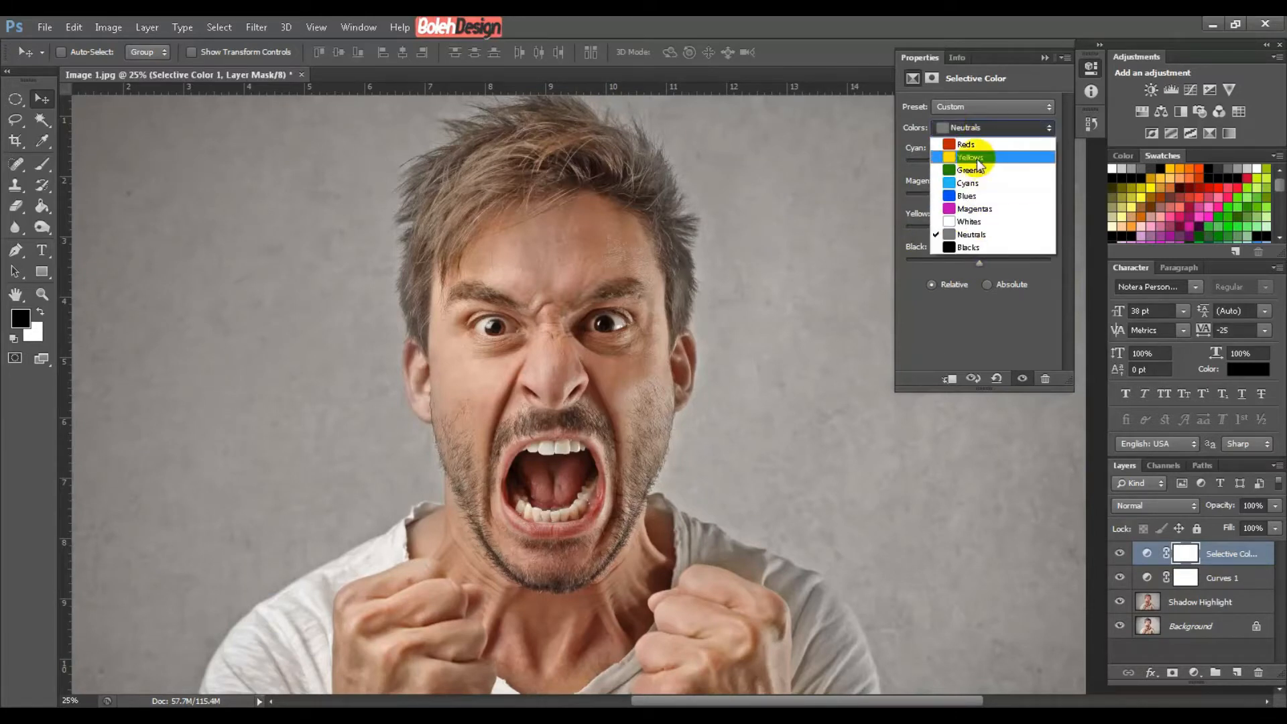
click(980, 146)
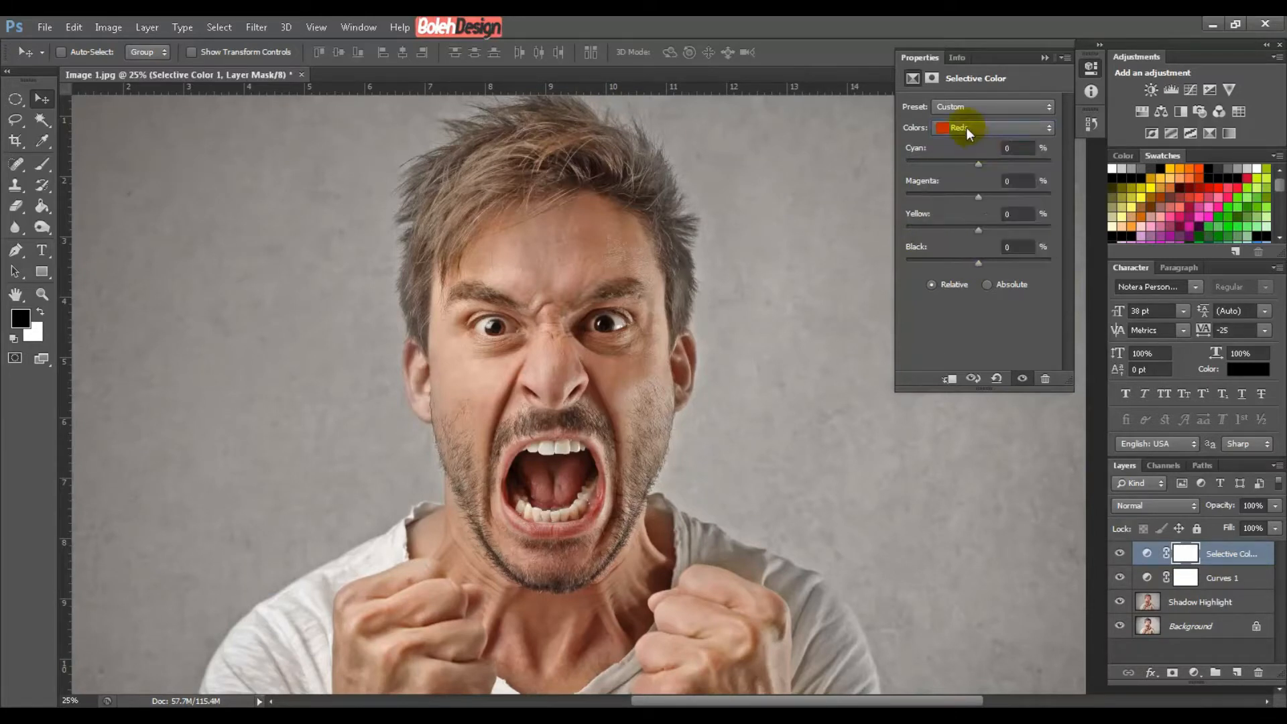
click(1025, 152)
text(5)
key(Return)
text(3)
key(Return)
click(1019, 180)
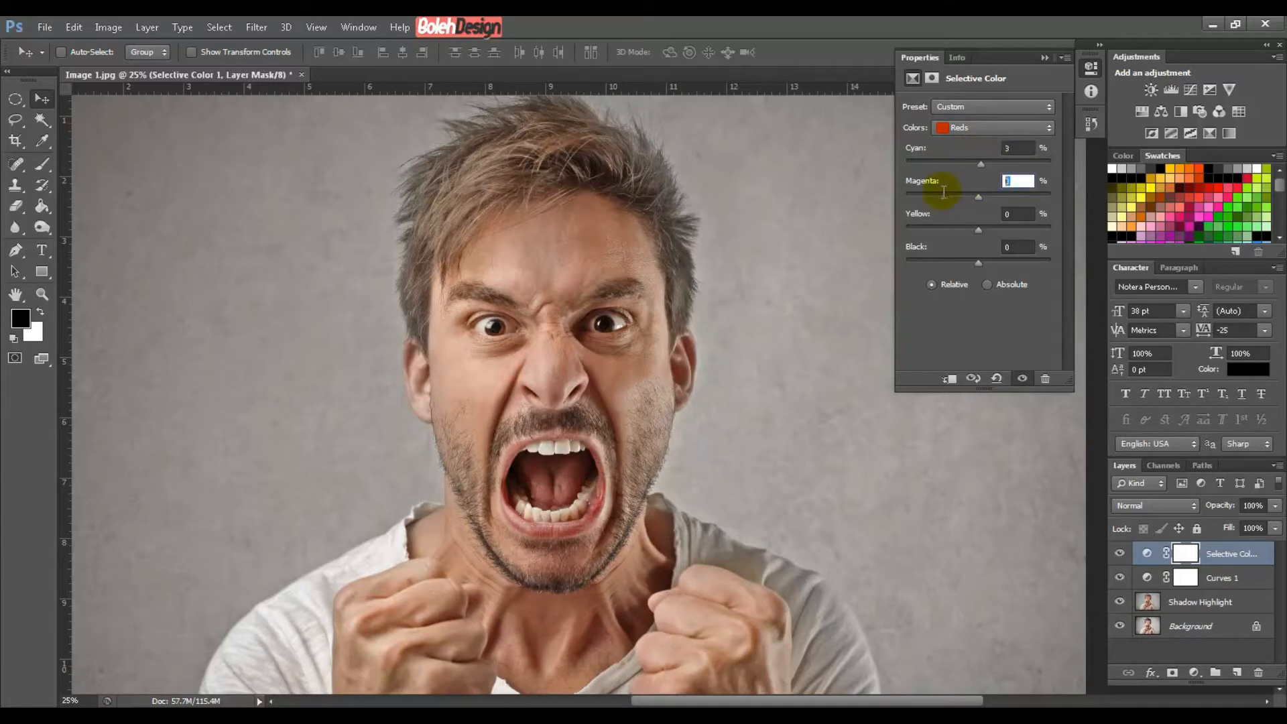
text(3)
Set the Yellow amount of the Reds to 3% and their Black amount to 1%
click(1021, 214)
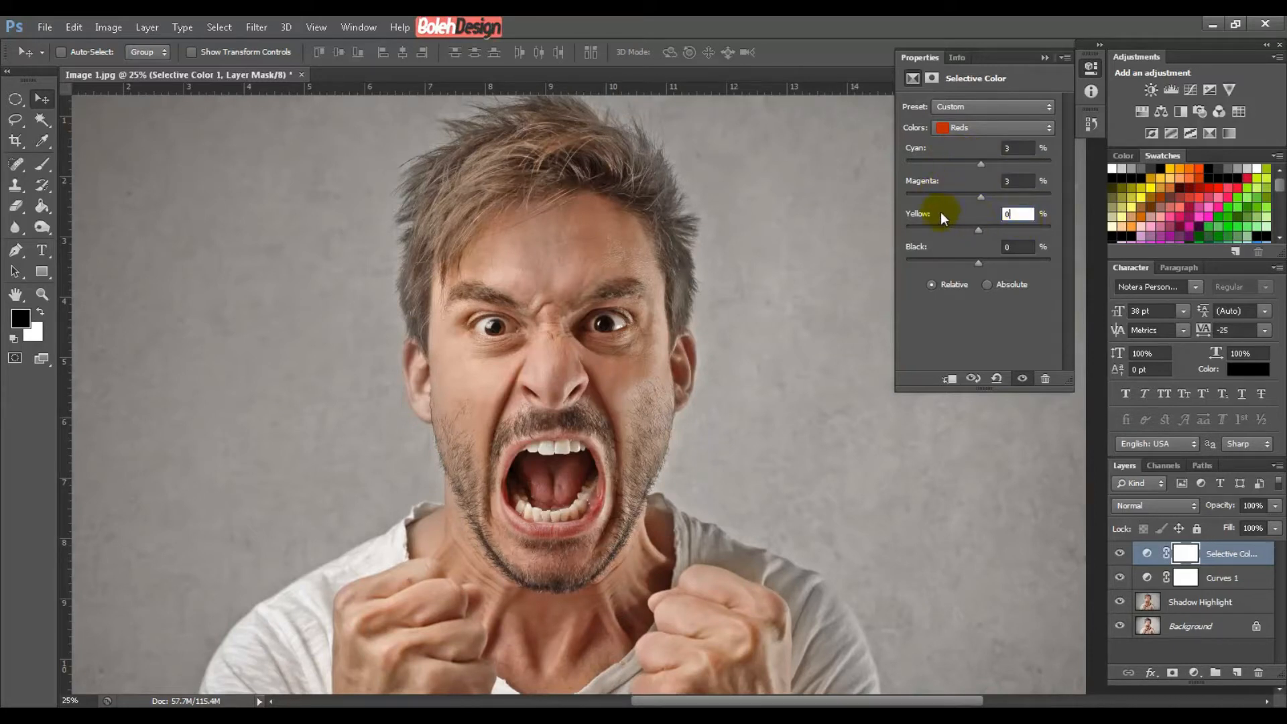
text(3)
key(Return)
key(Tab)
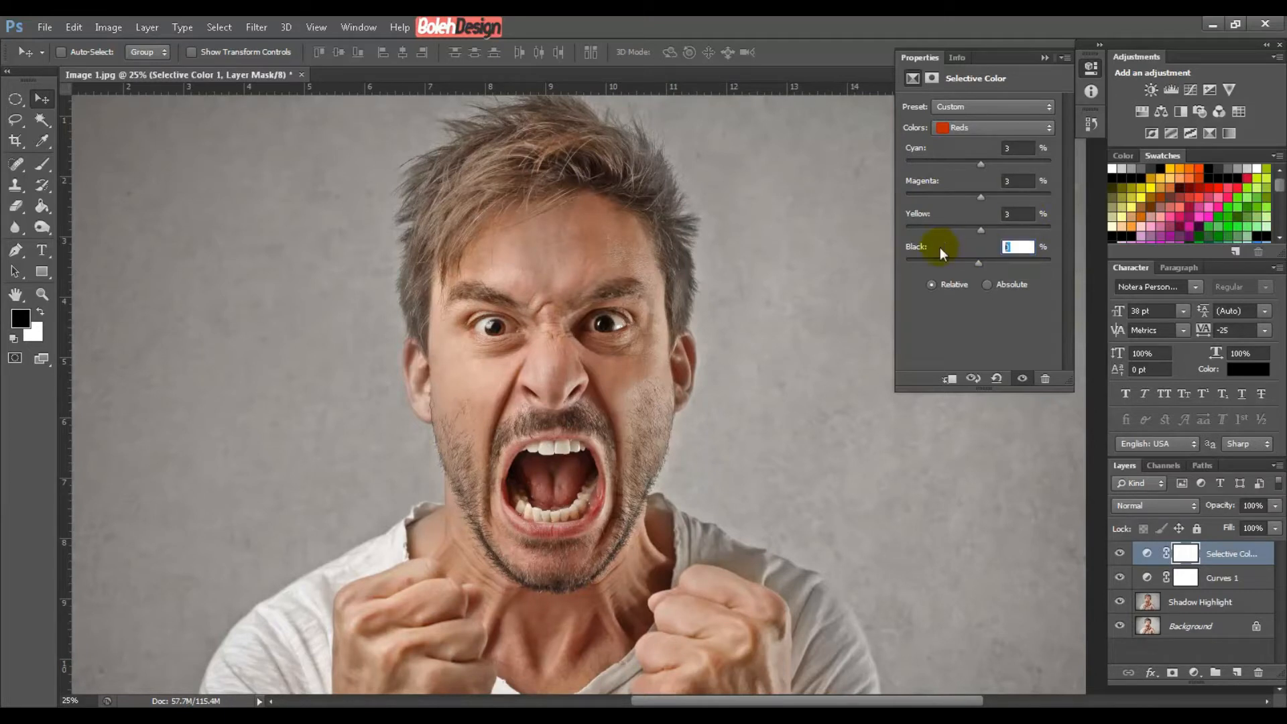
text(1)
For the Yellows in Selective Color, set Cyan to 5%, Magenta to 6%, Yellow to 6% and Black to +10%
click(979, 127)
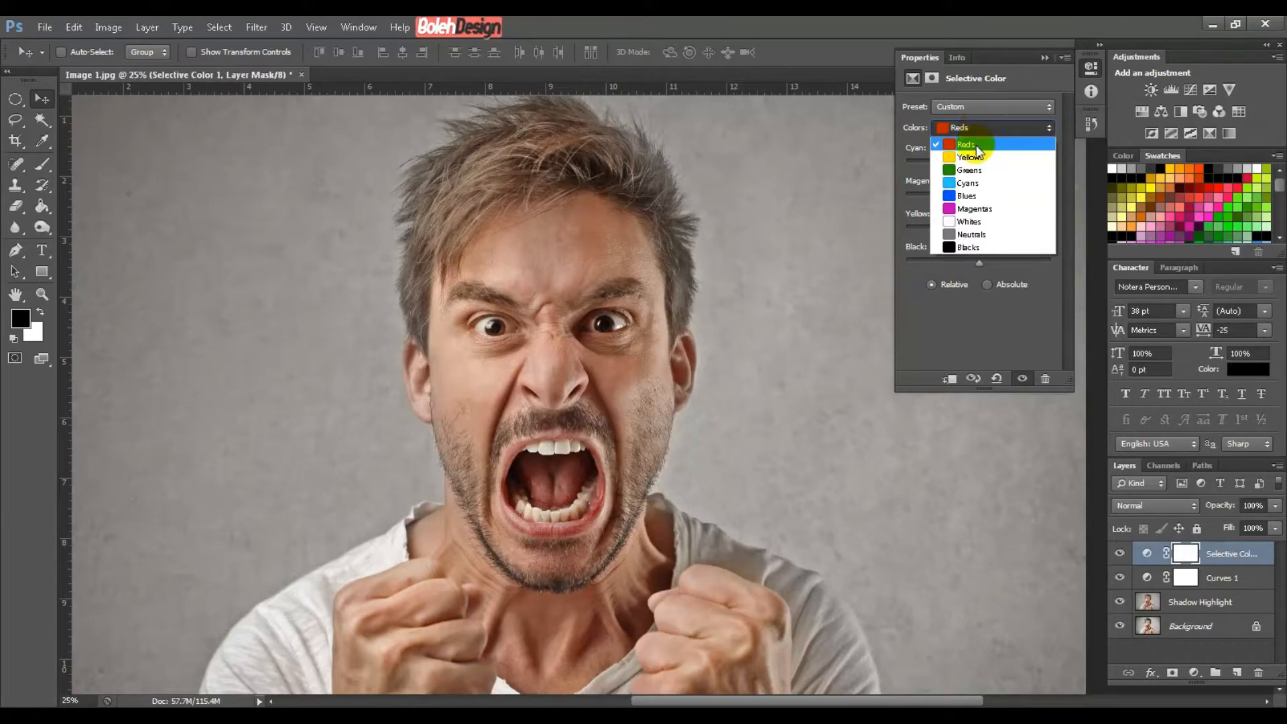
click(978, 157)
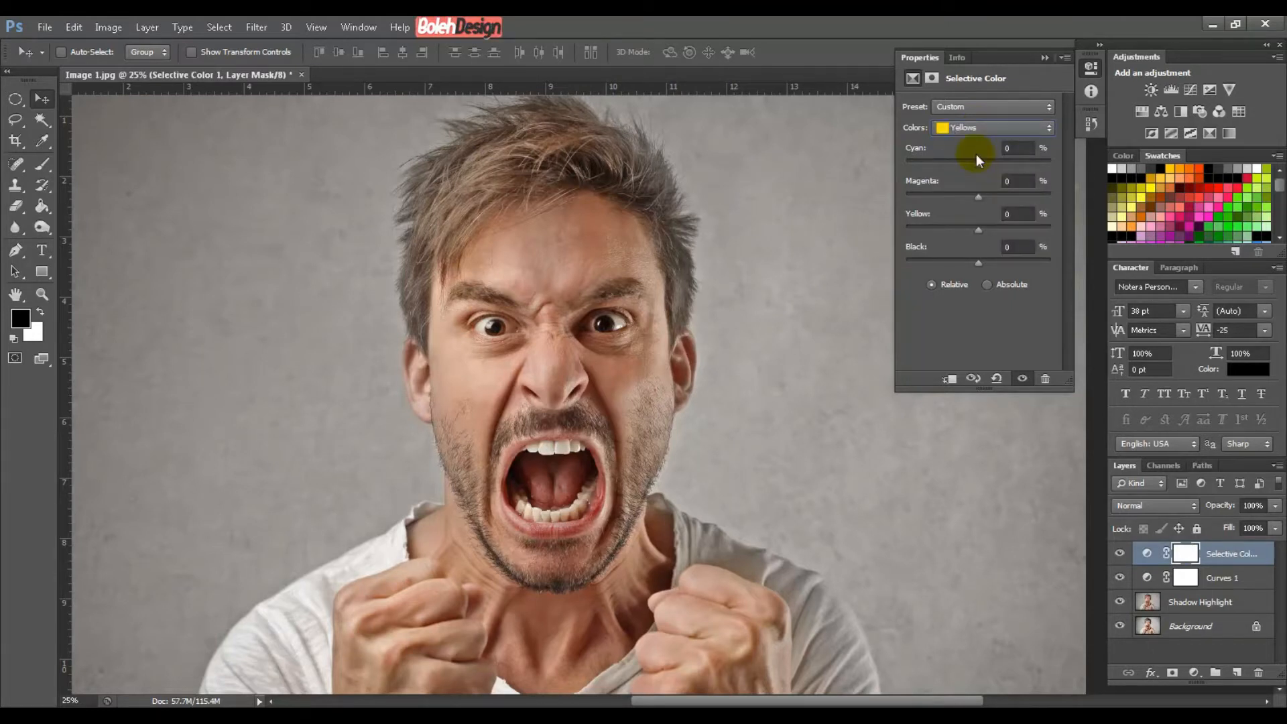
click(1024, 151)
text(5)
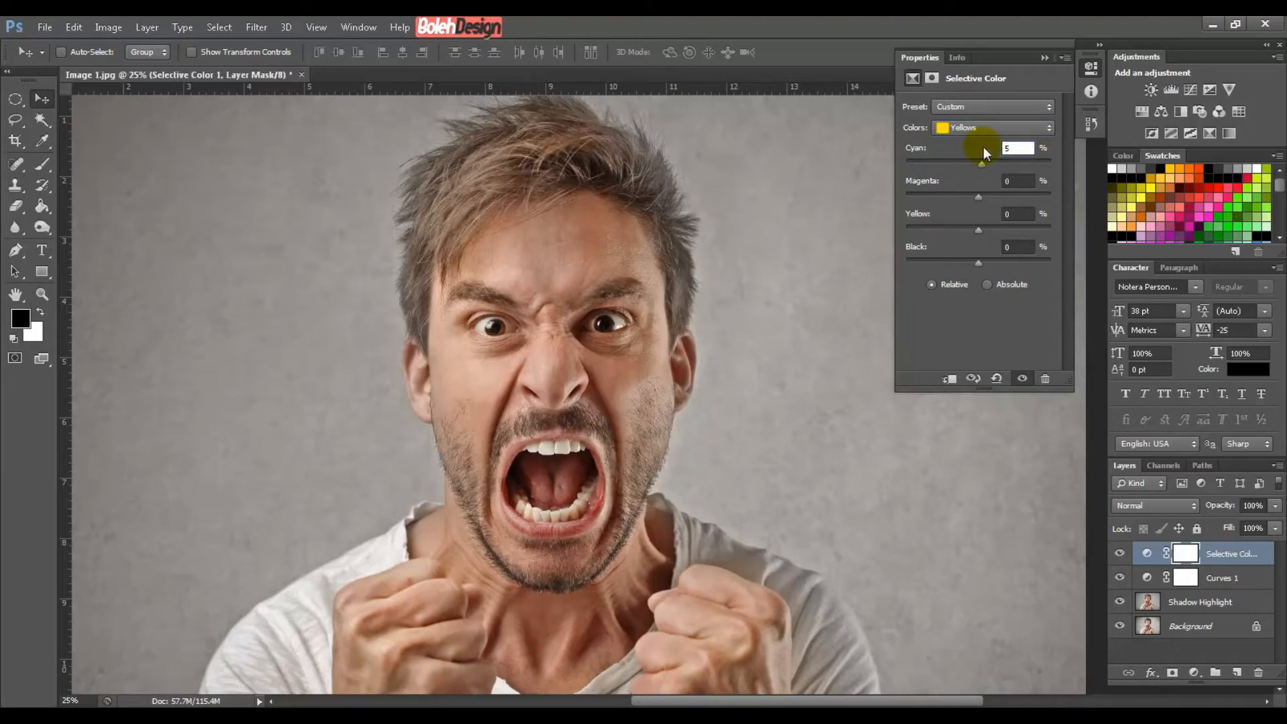
click(1020, 180)
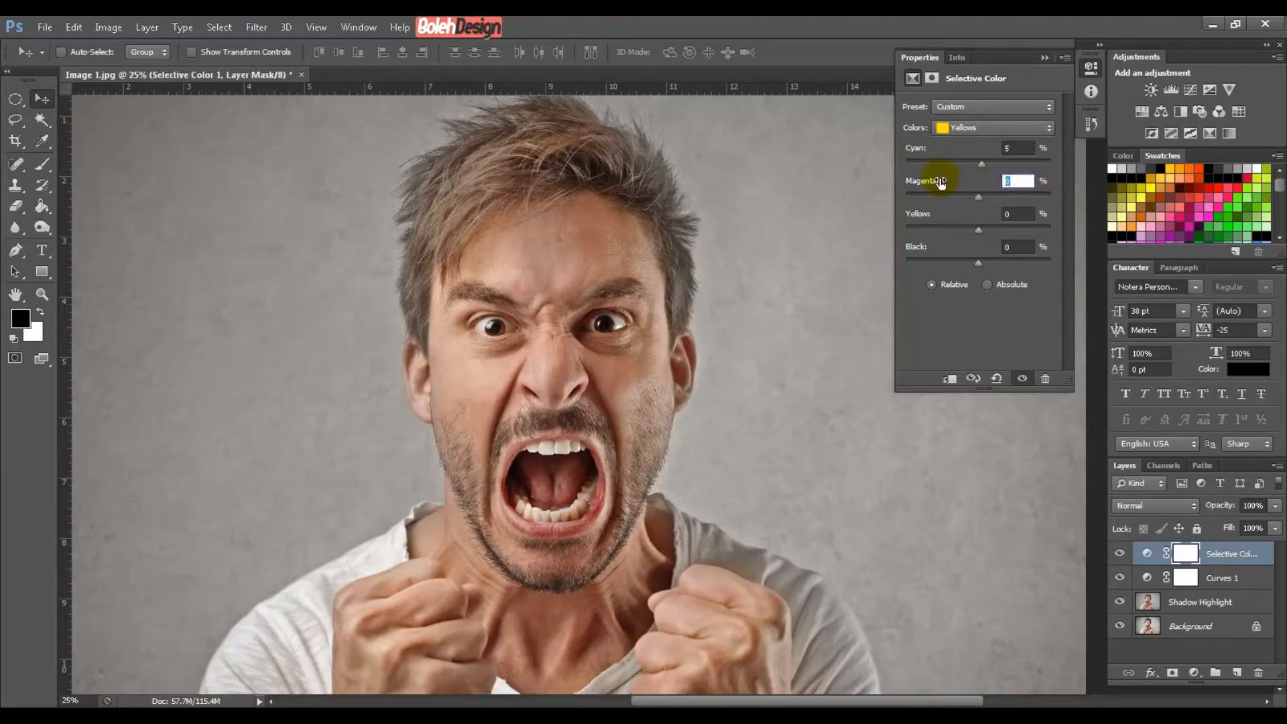
text(5)
key(Return)
click(1033, 213)
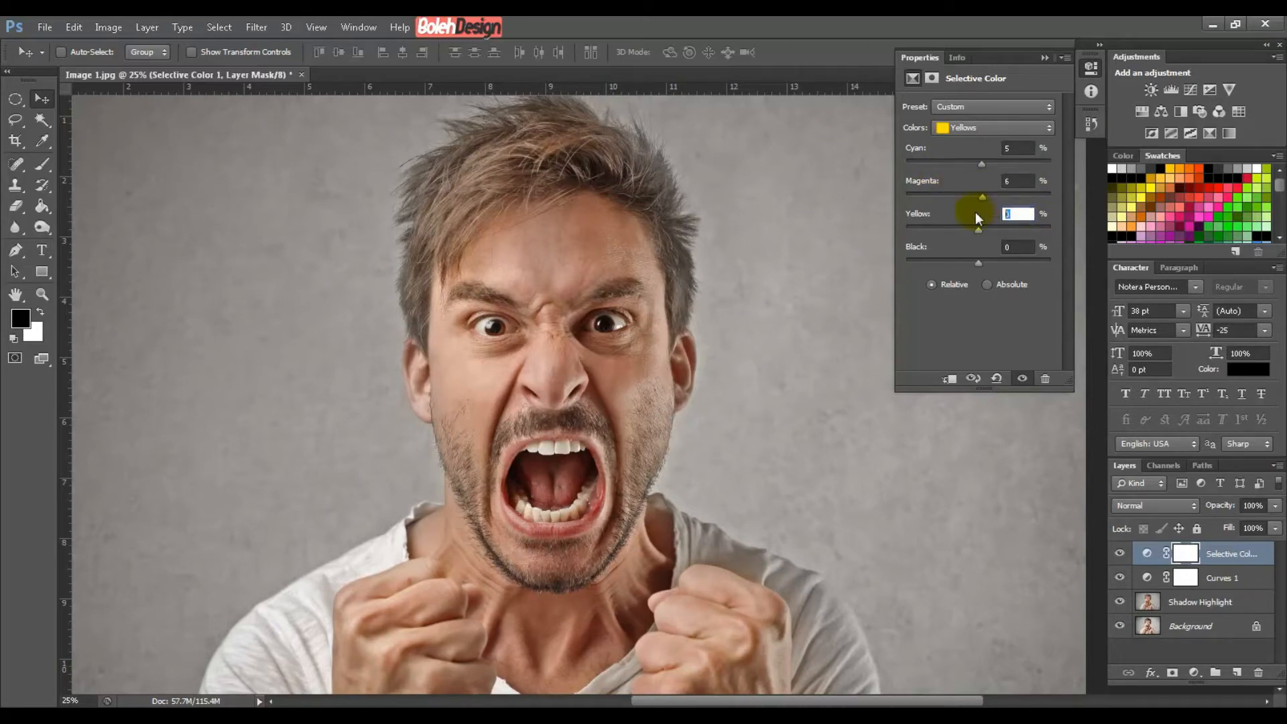
text(6)
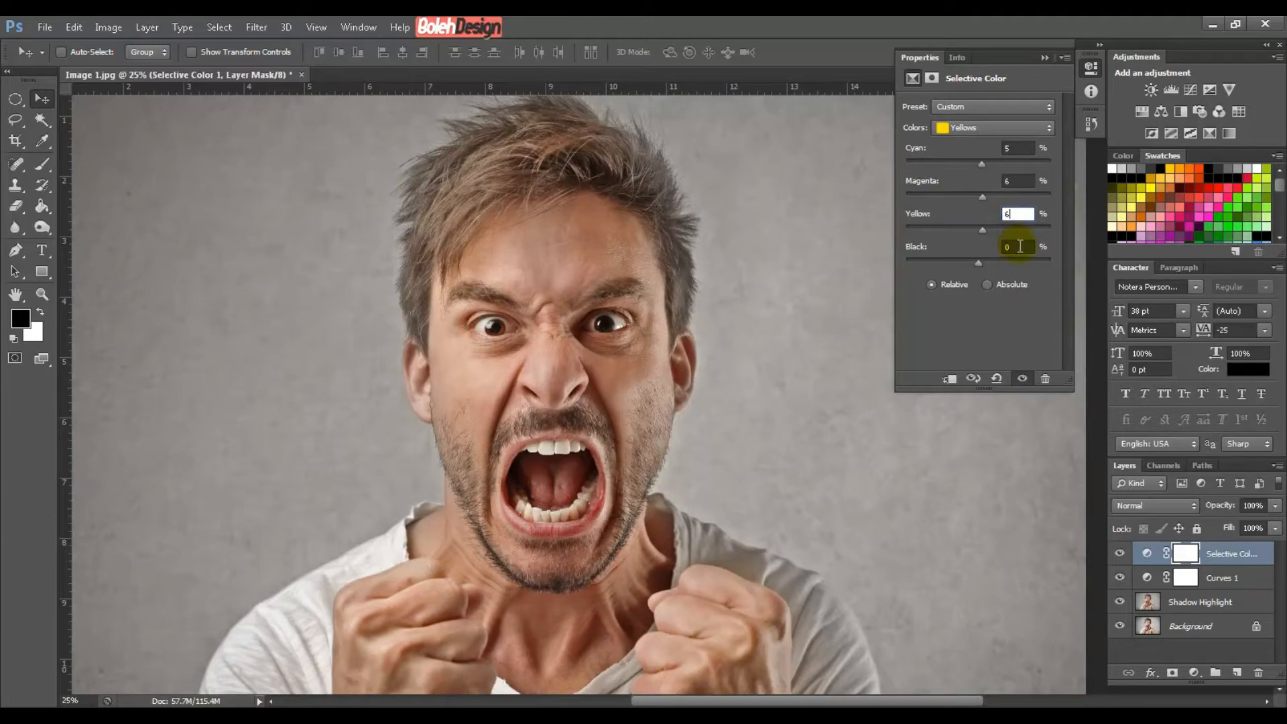
click(1024, 245)
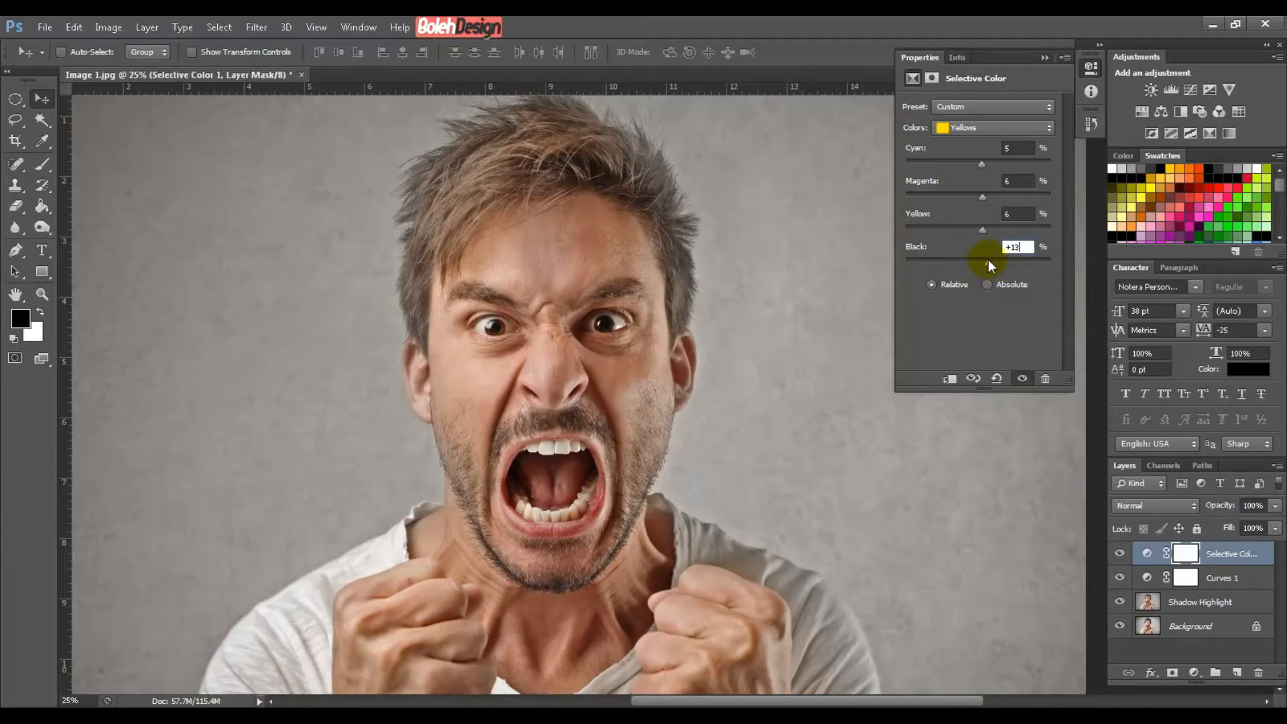
drag(989, 262, 986, 262)
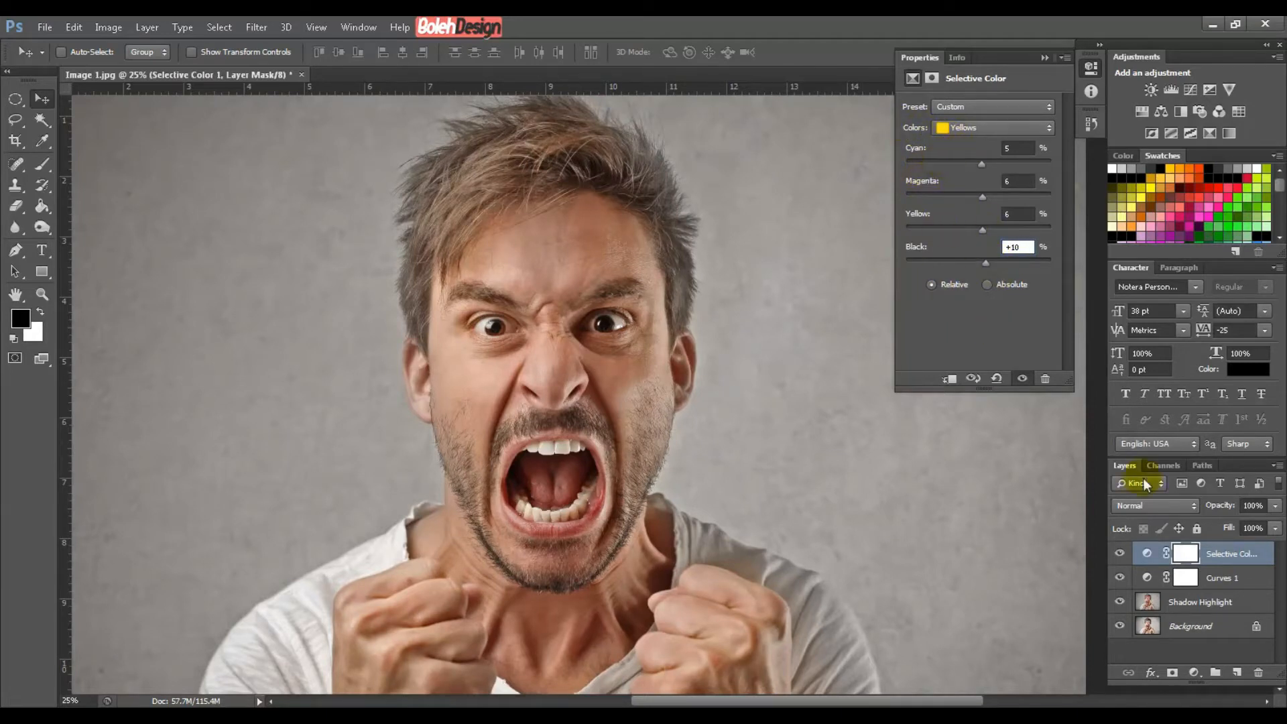
Toggle the Selective Color layer's visibility to check the effect of the Reds and Yellows corrections
click(1118, 553)
click(1118, 553)
click(1119, 553)
click(1119, 553)
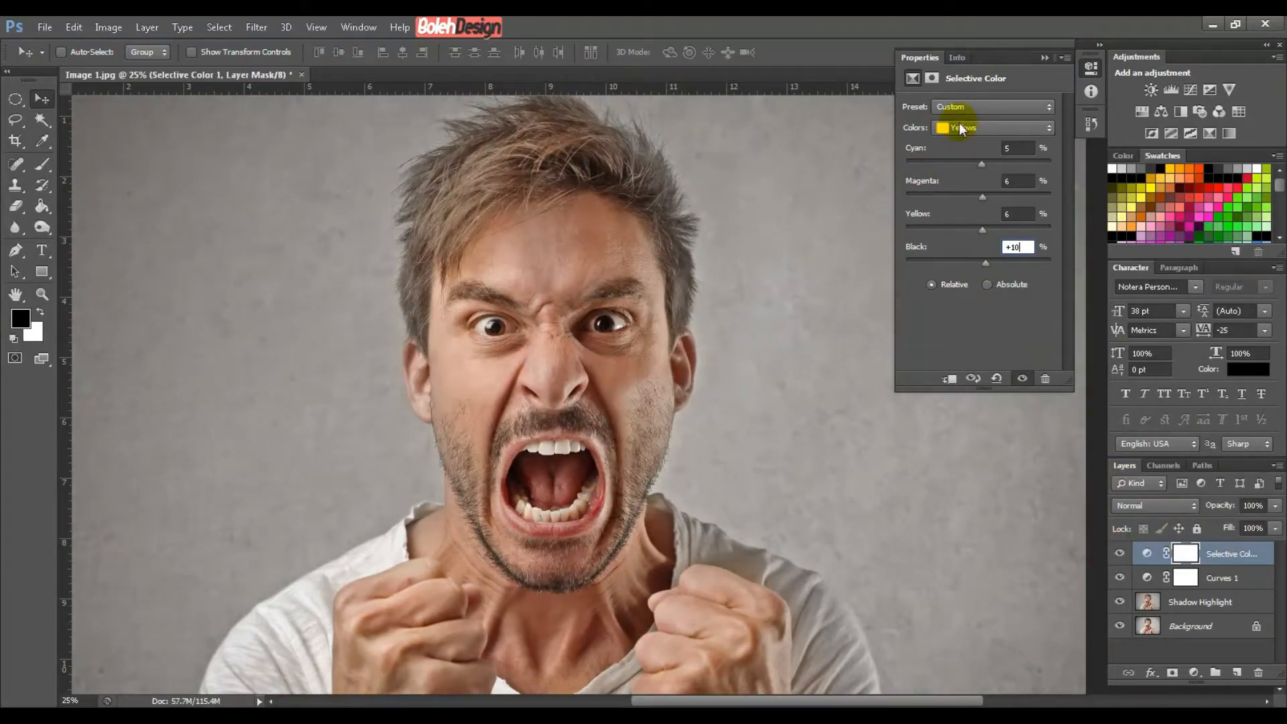
For the Cyans in Selective Color, set Cyan to 7% and Magenta to 7%
click(962, 127)
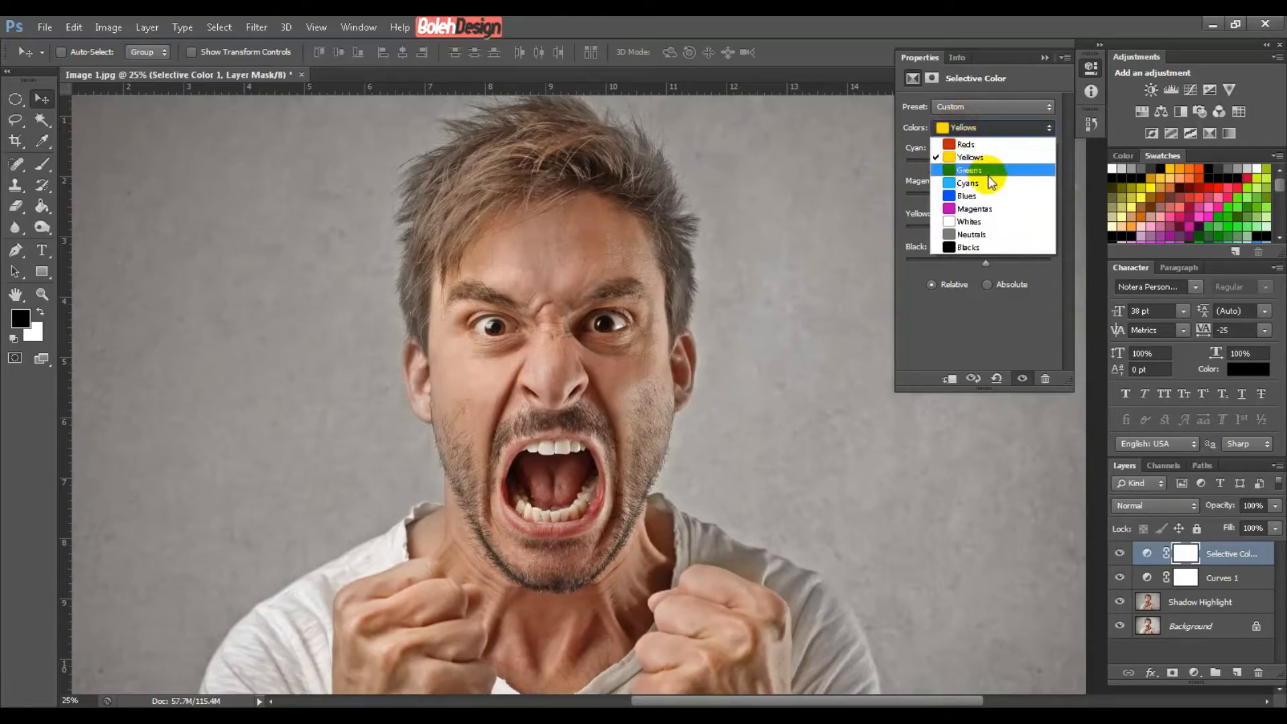
click(987, 169)
click(982, 120)
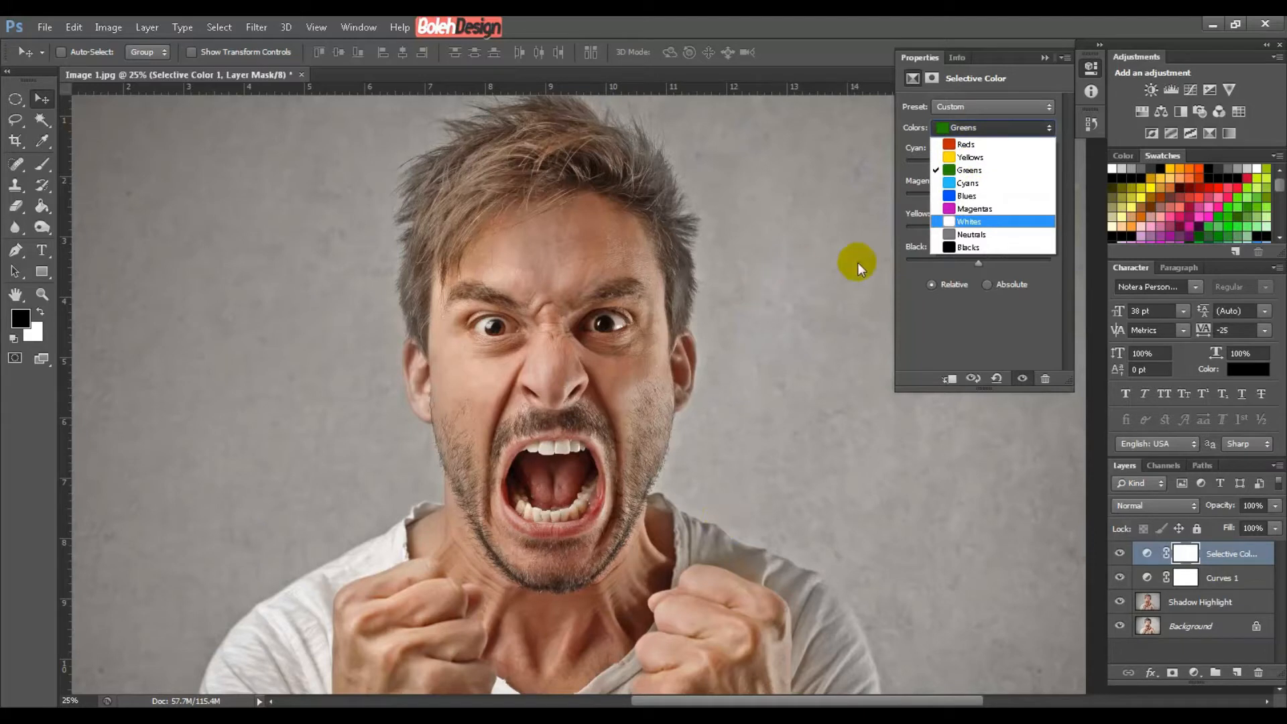
click(989, 185)
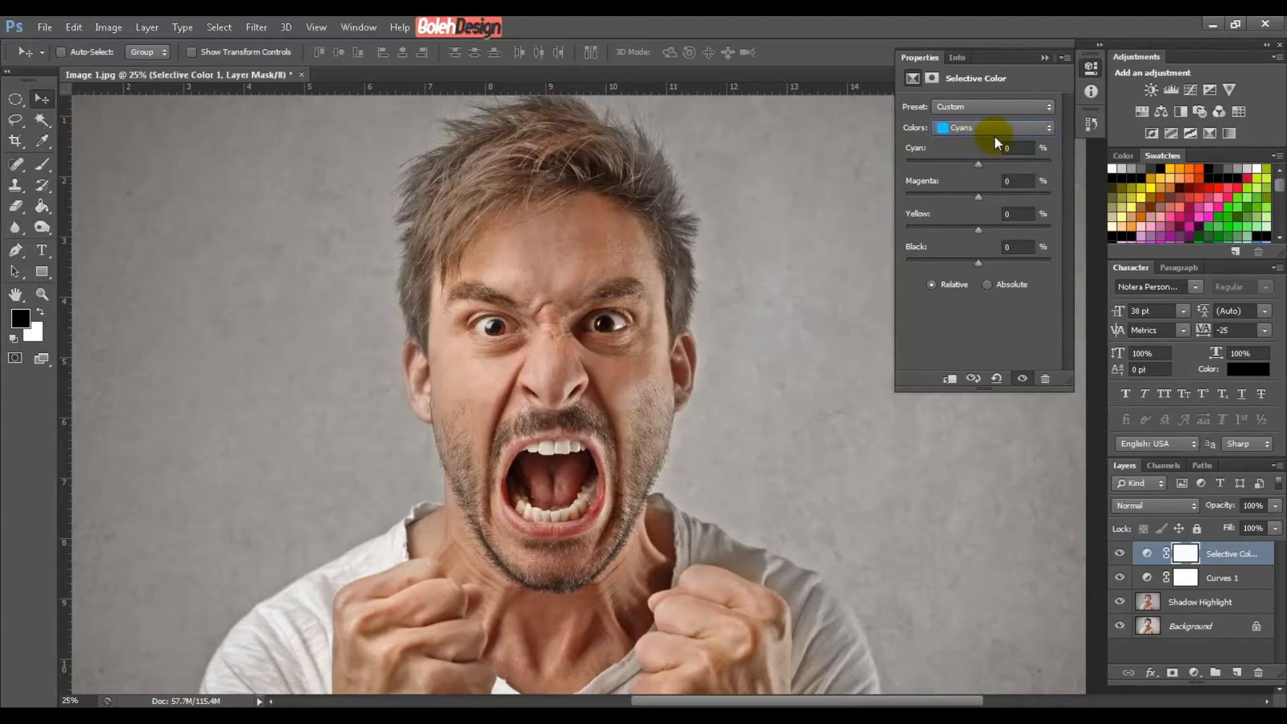
drag(978, 163, 981, 167)
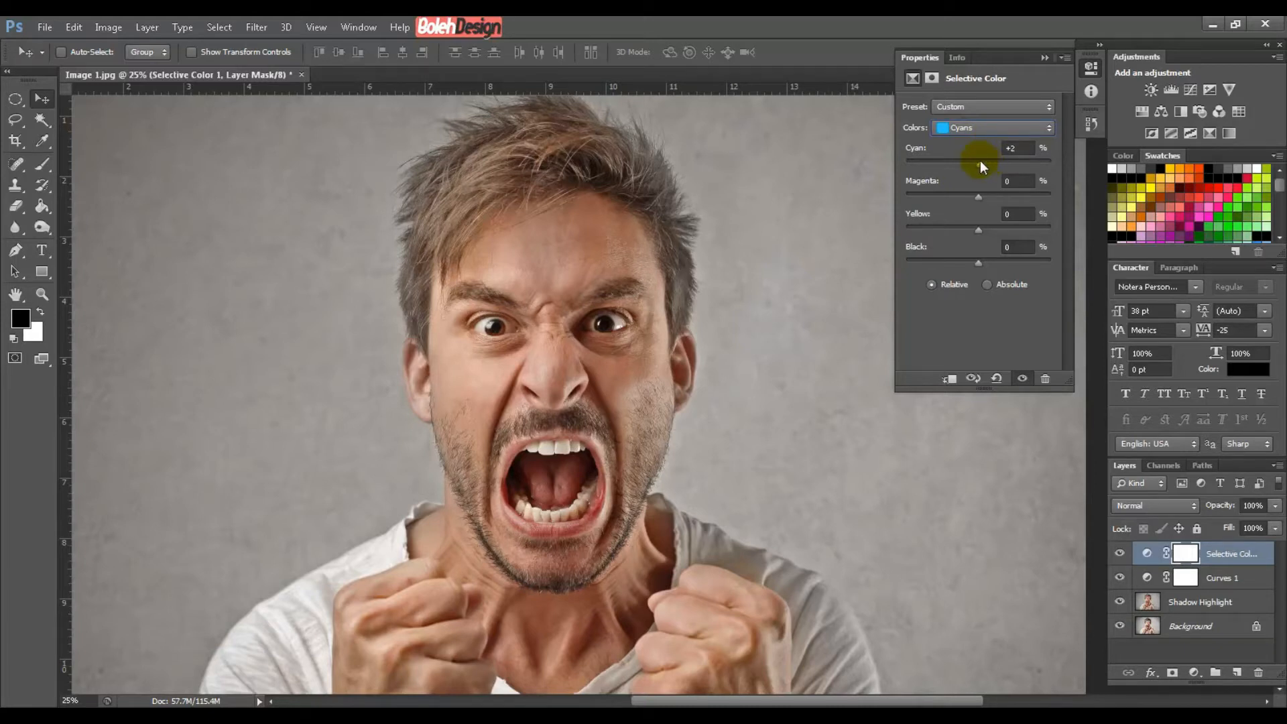
click(1027, 145)
text(7)
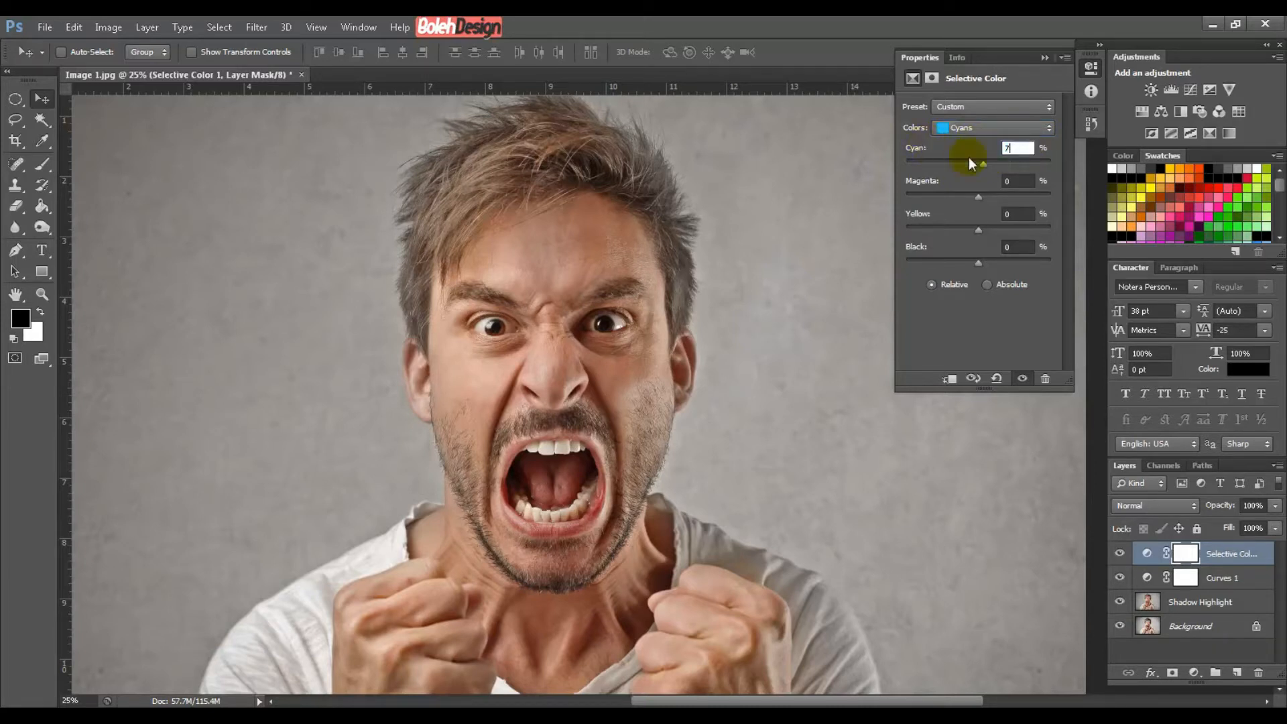
click(1015, 180)
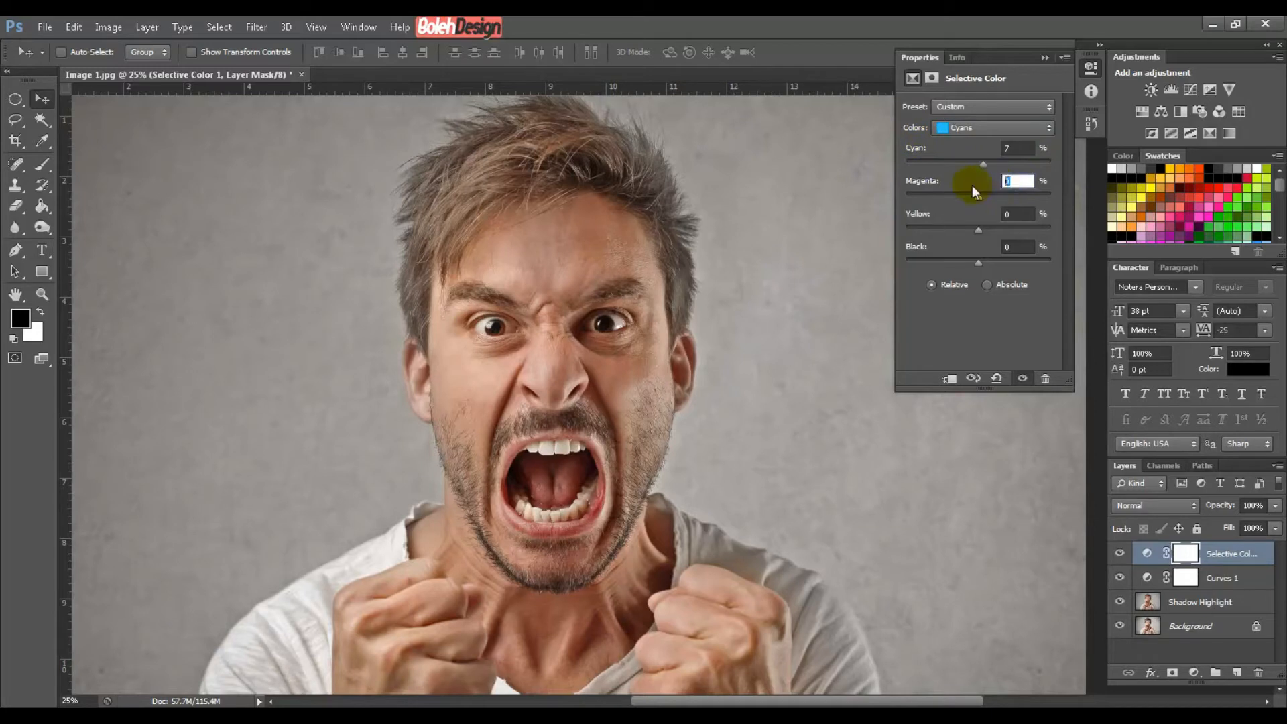
text(7)
Set the Yellow amount of the Cyans to 7% and their Black amount to 1%
click(1018, 211)
text(7)
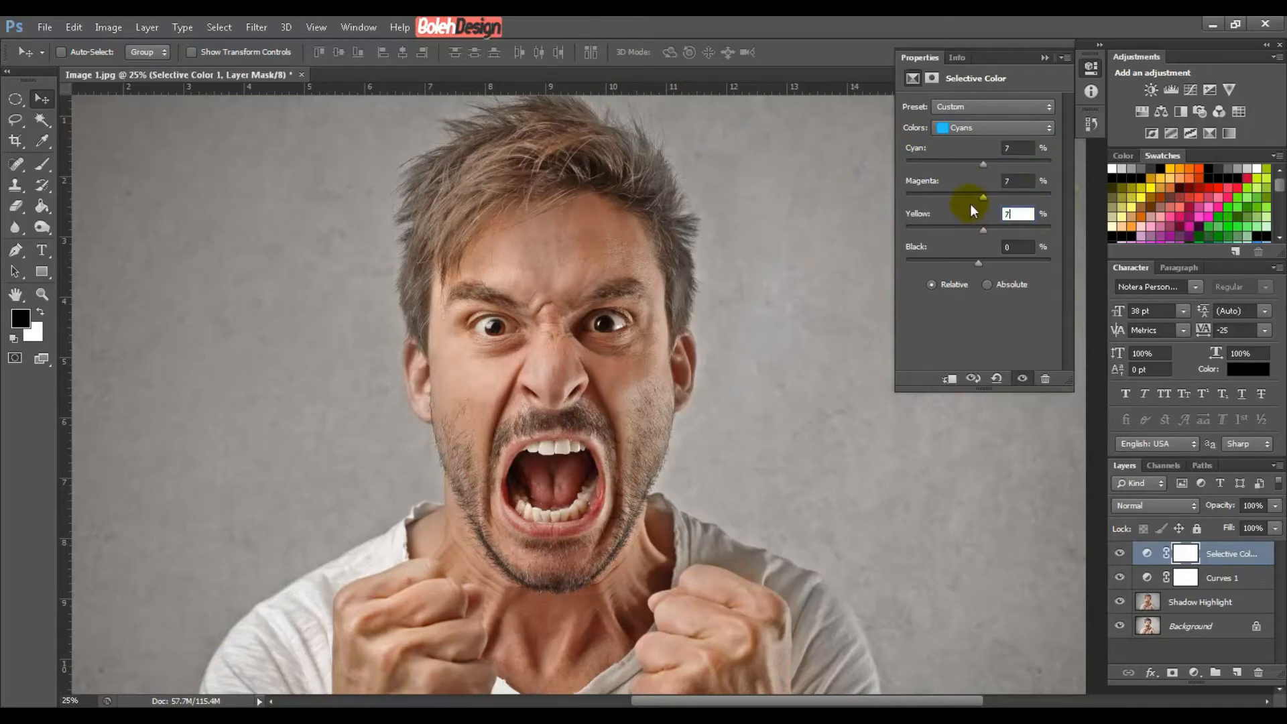
click(1022, 246)
text(1)
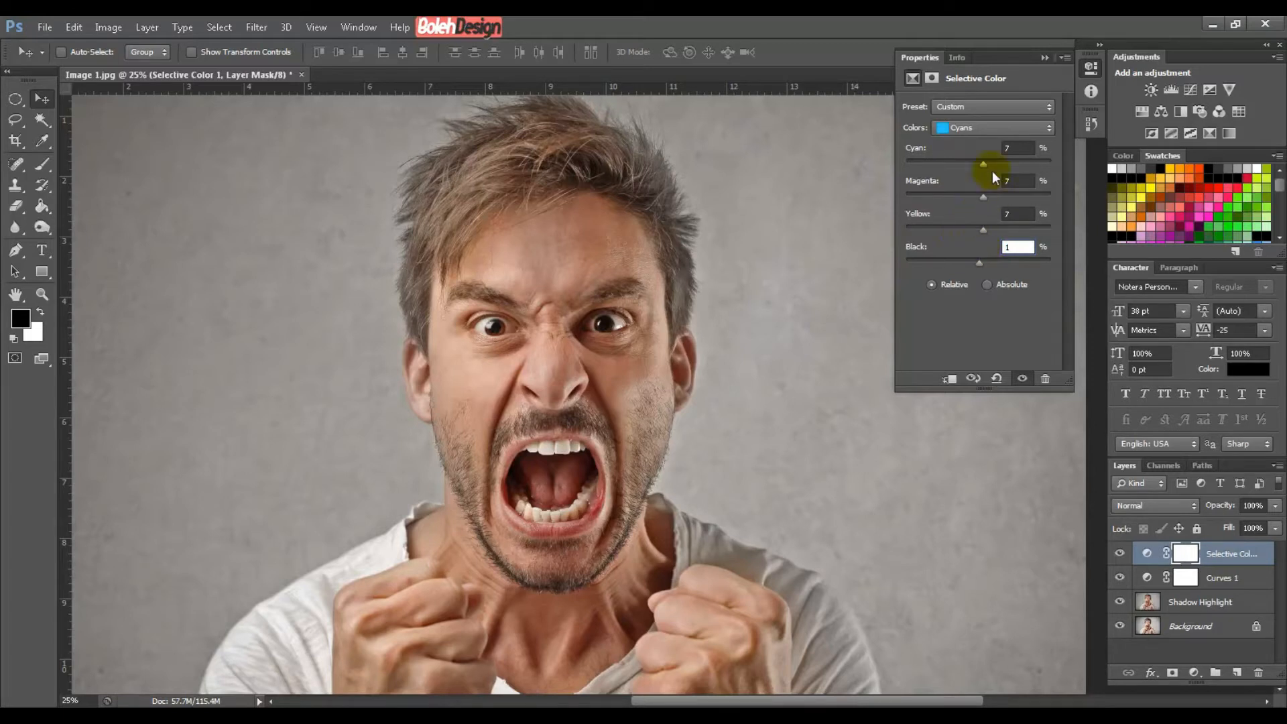
For the Whites in Selective Color, lower Black to -82%
click(983, 129)
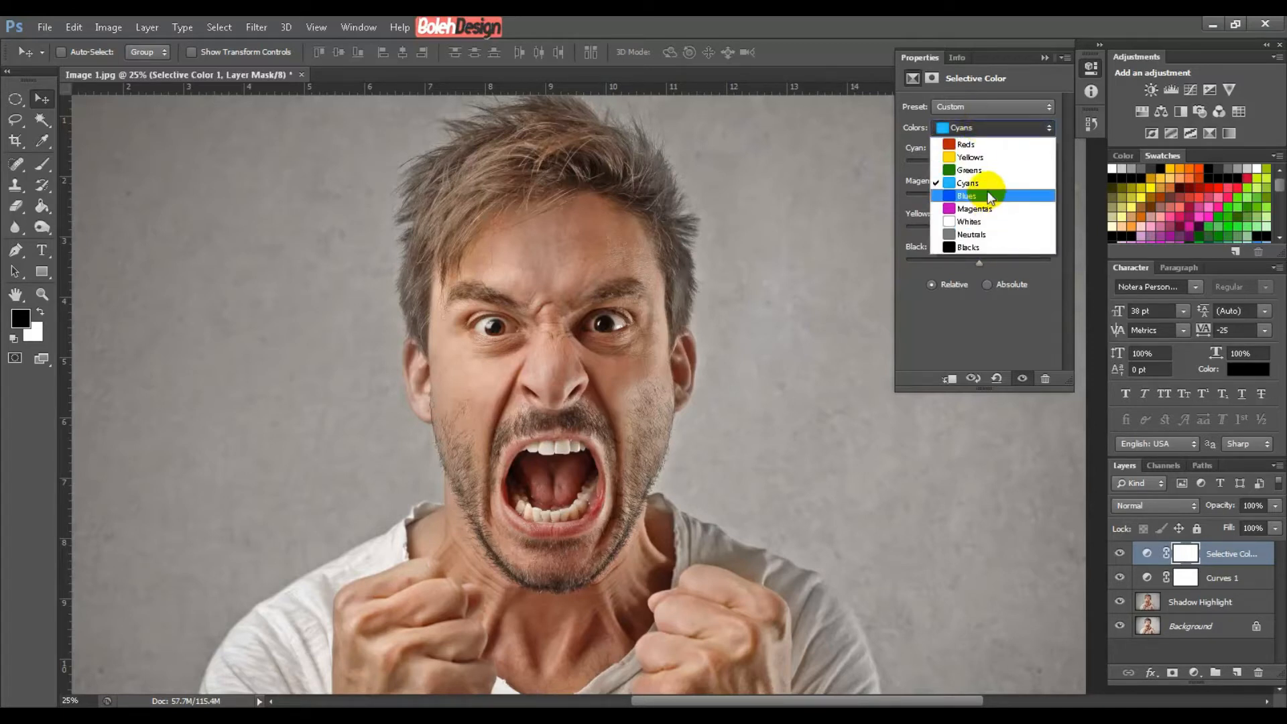
click(959, 222)
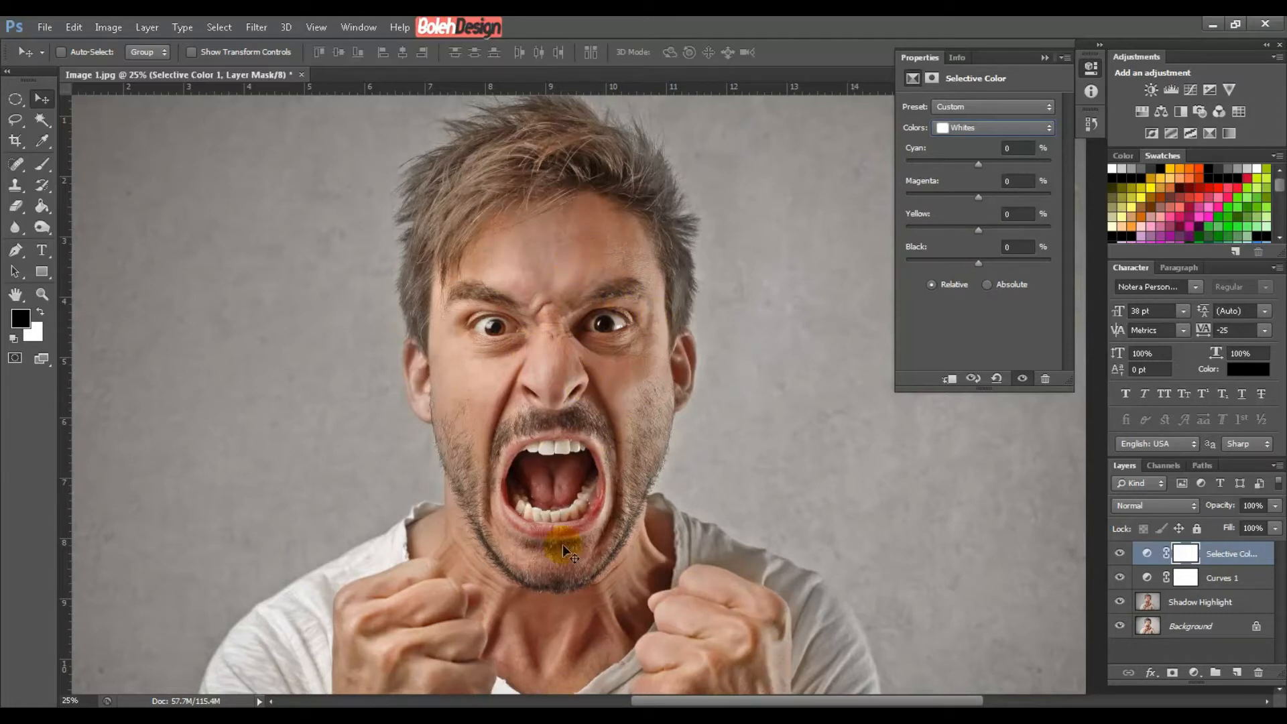
drag(981, 264, 924, 265)
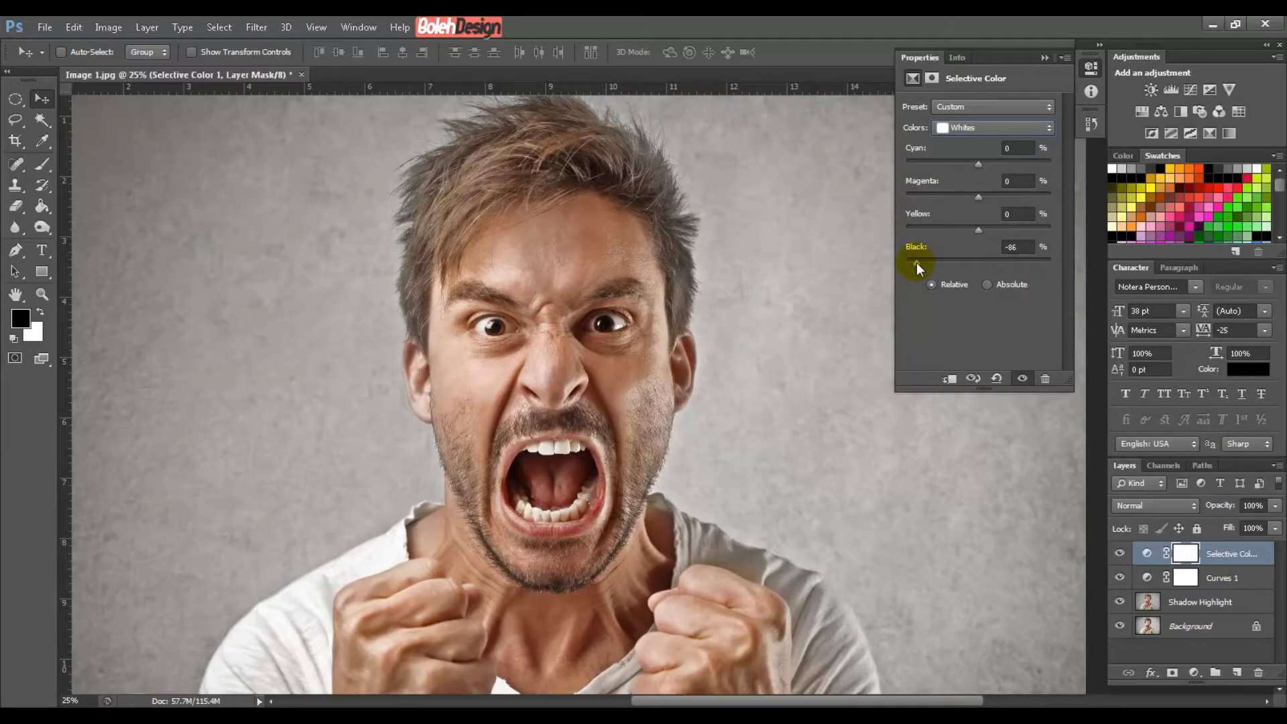
drag(918, 262, 920, 263)
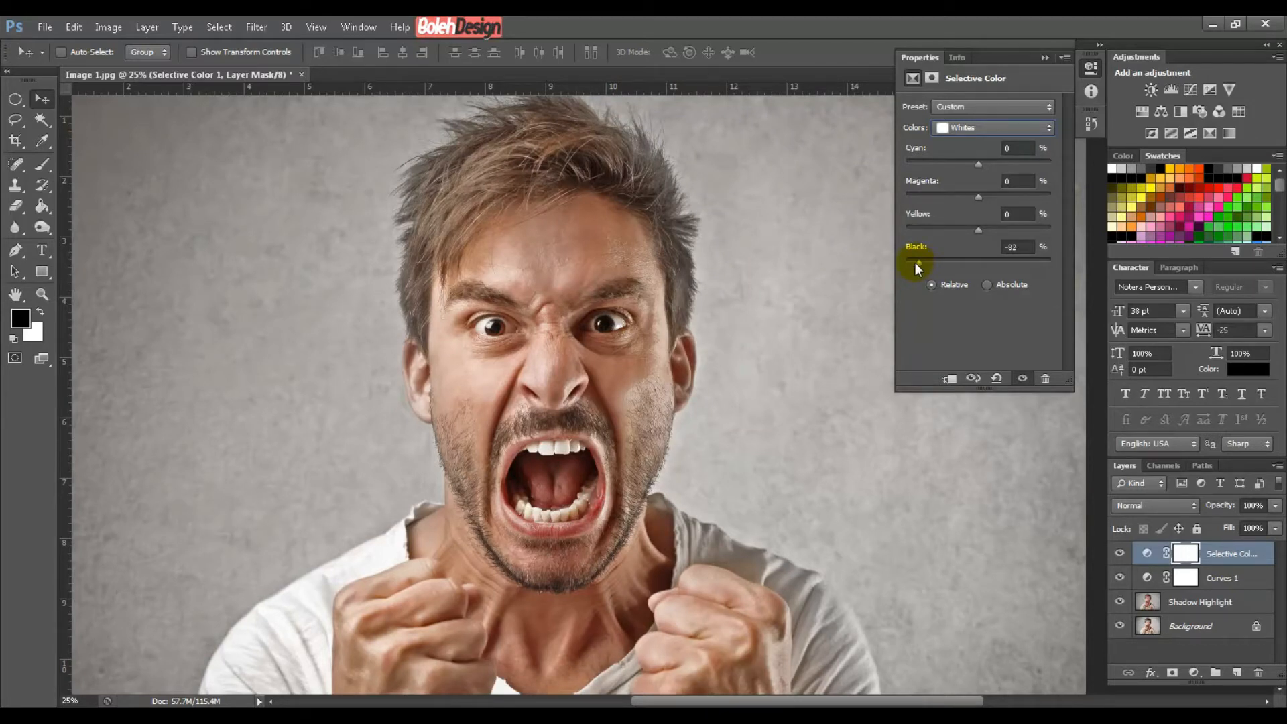
For the Blacks in Selective Color, set Cyan, Magenta, Yellow and Black to 3% each
click(973, 129)
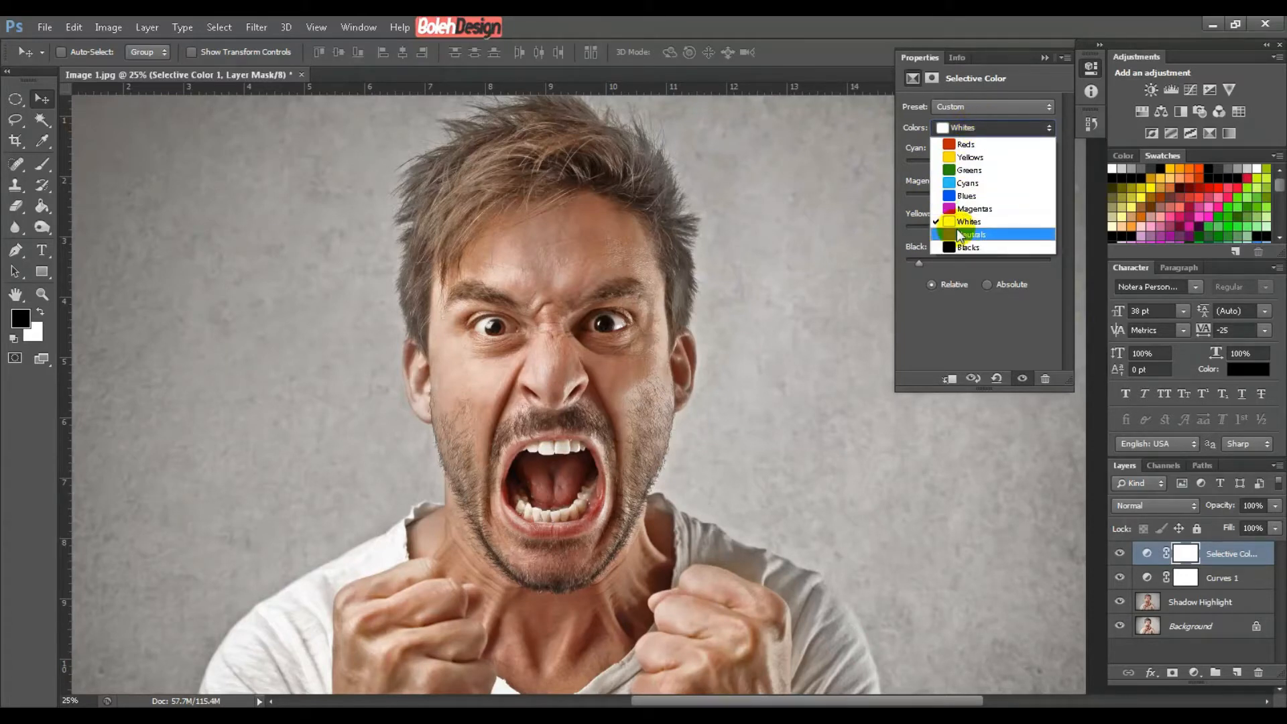
click(964, 248)
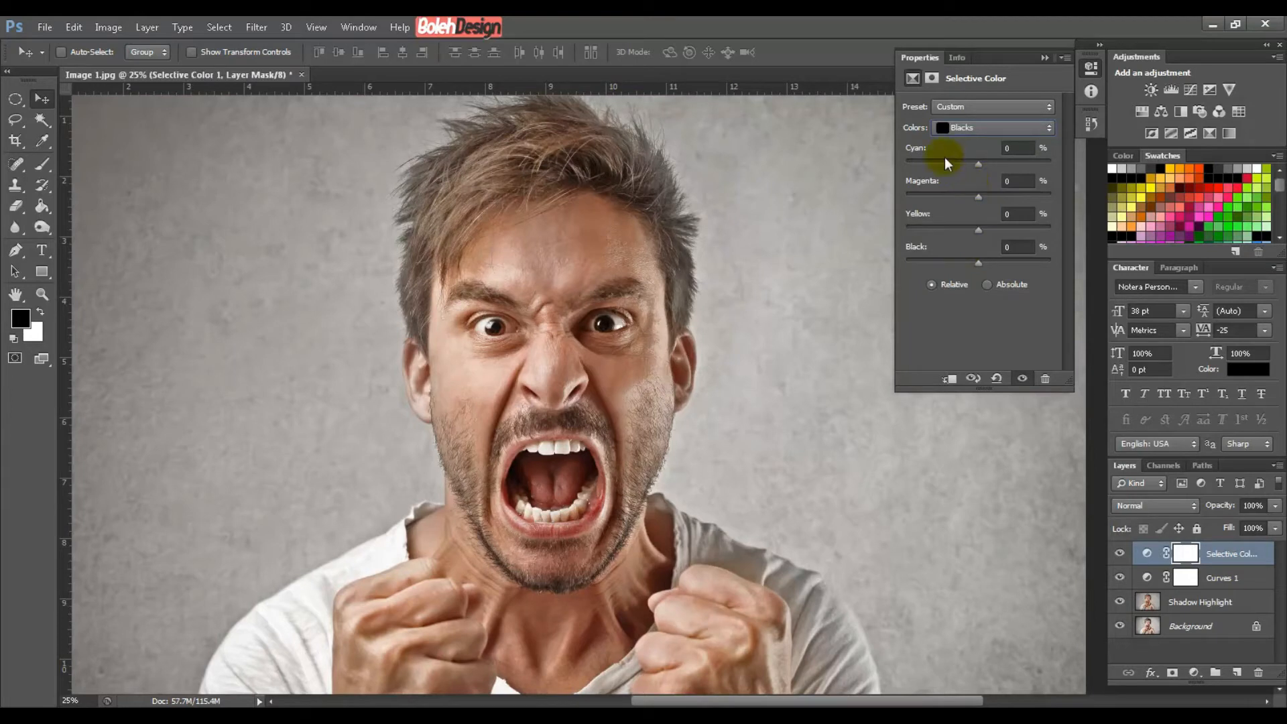
click(1013, 147)
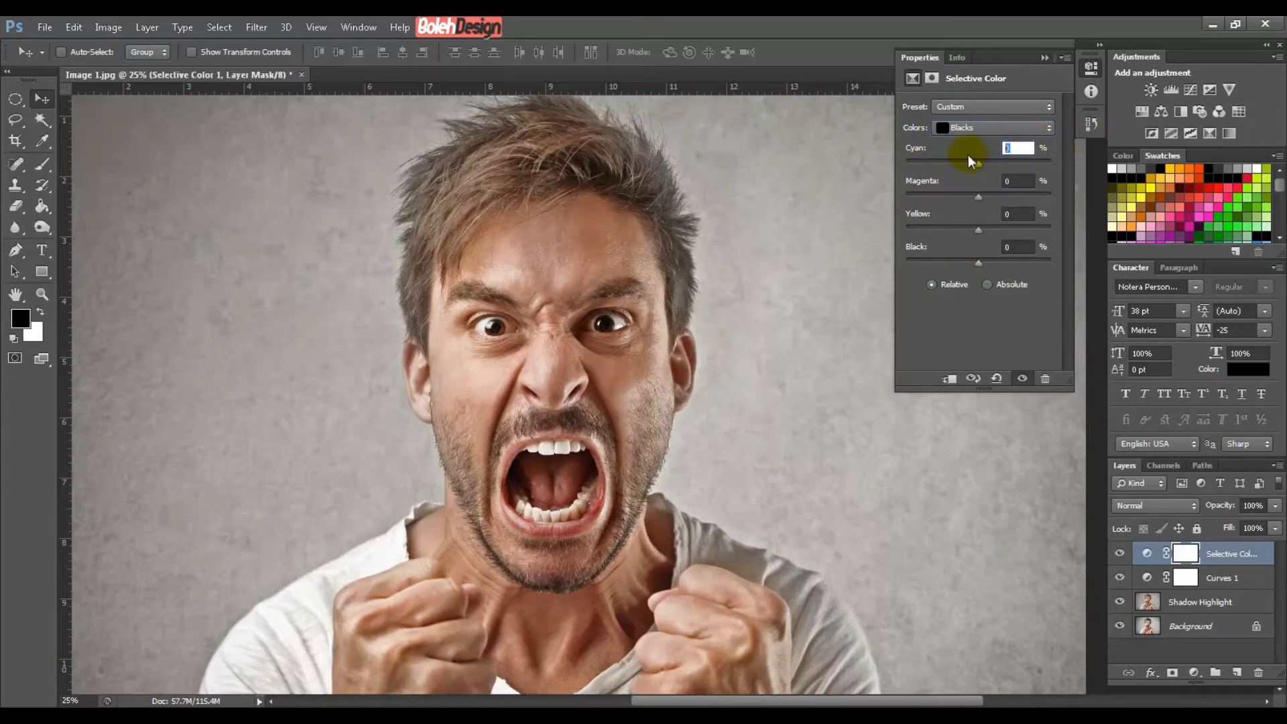
text(3)
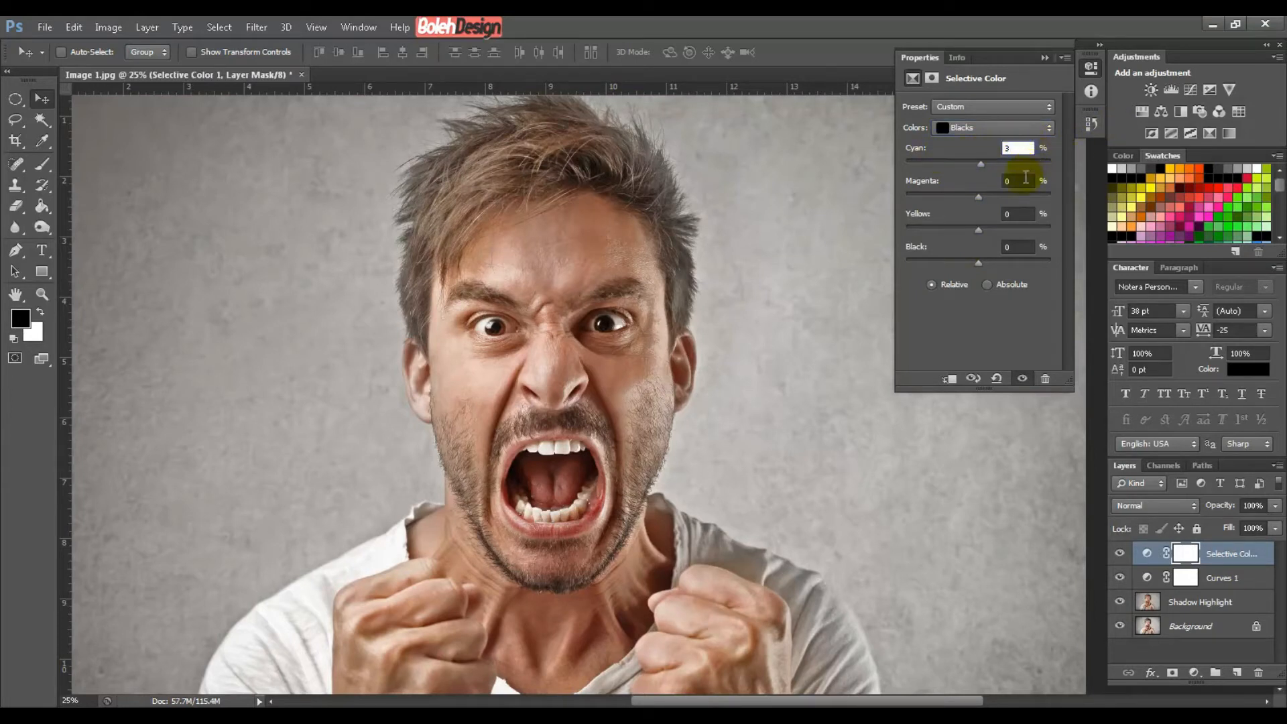
click(1019, 181)
text(3)
click(1020, 214)
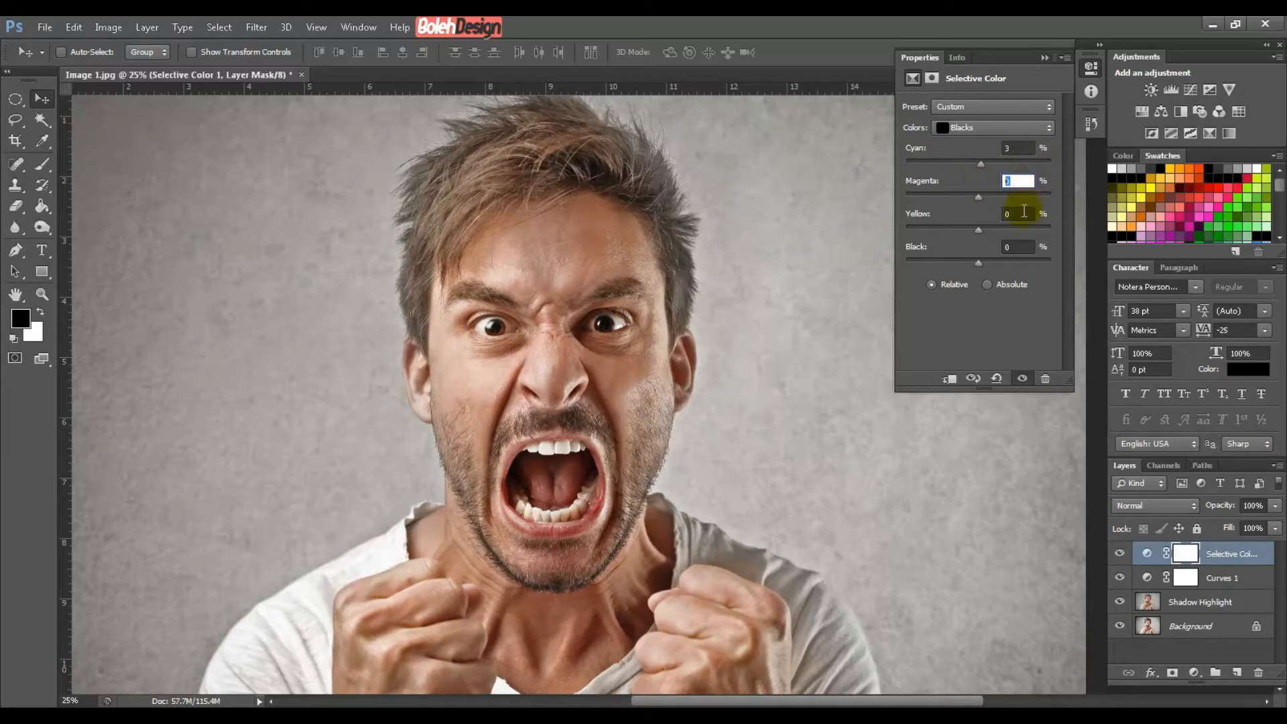
text(3)
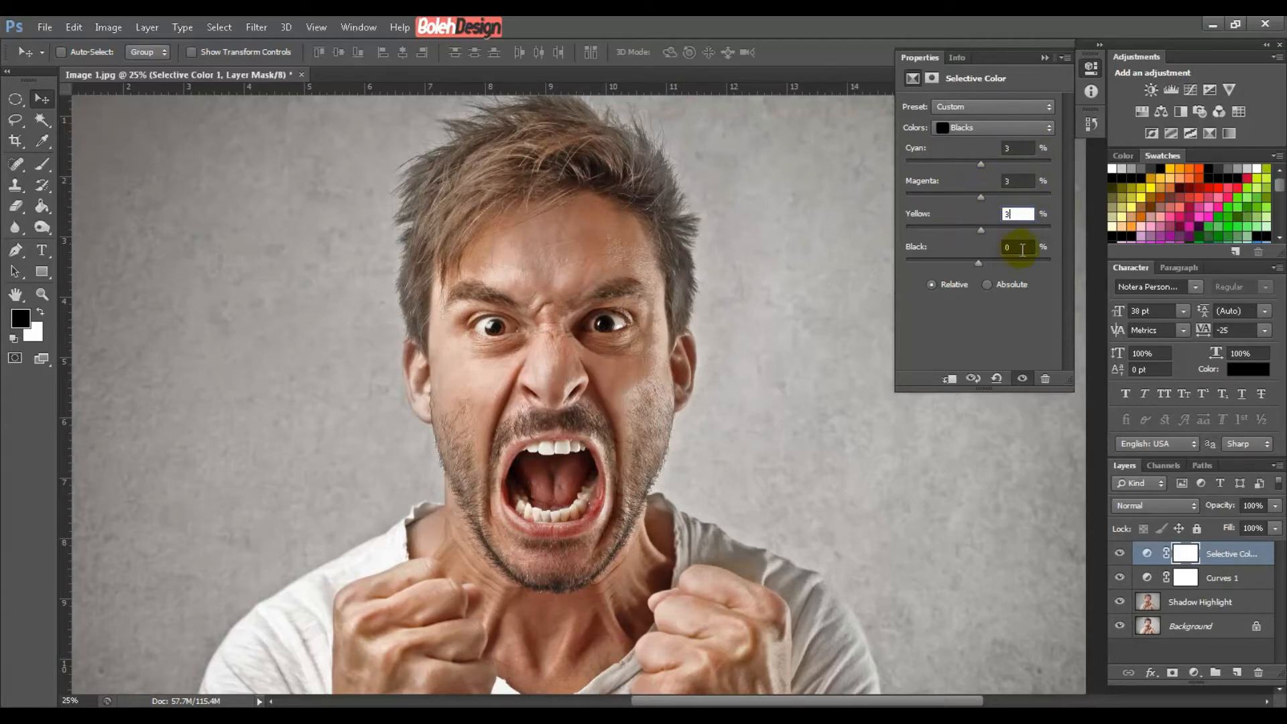
key(Tab)
text(3)
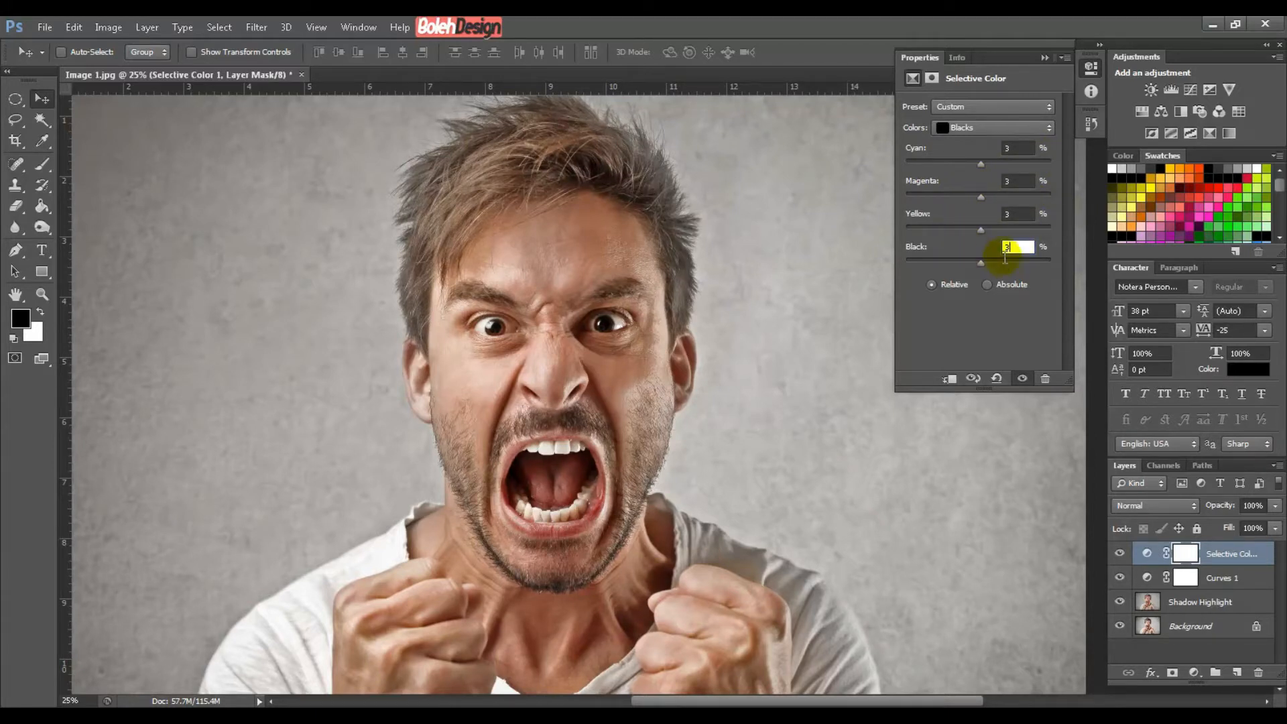
Toggle the Selective Color layer's visibility to compare the portrait with and without all the colour corrections
click(1121, 554)
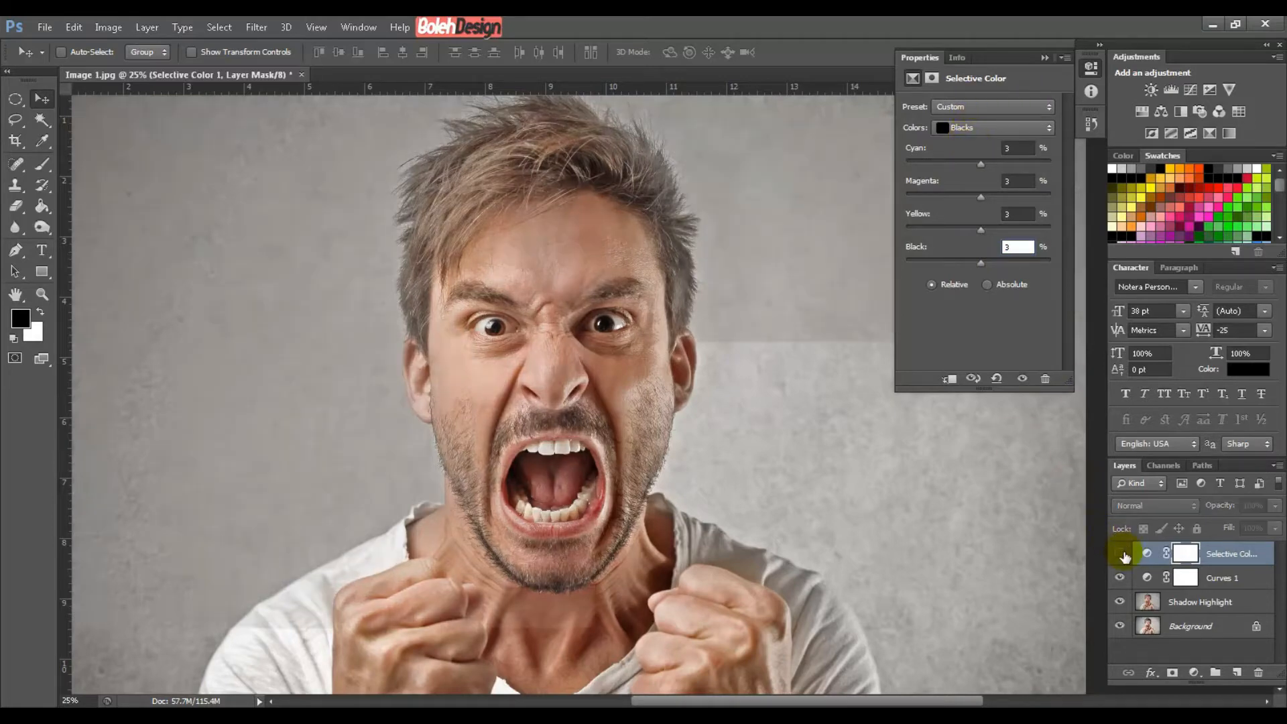
click(1121, 553)
click(1121, 554)
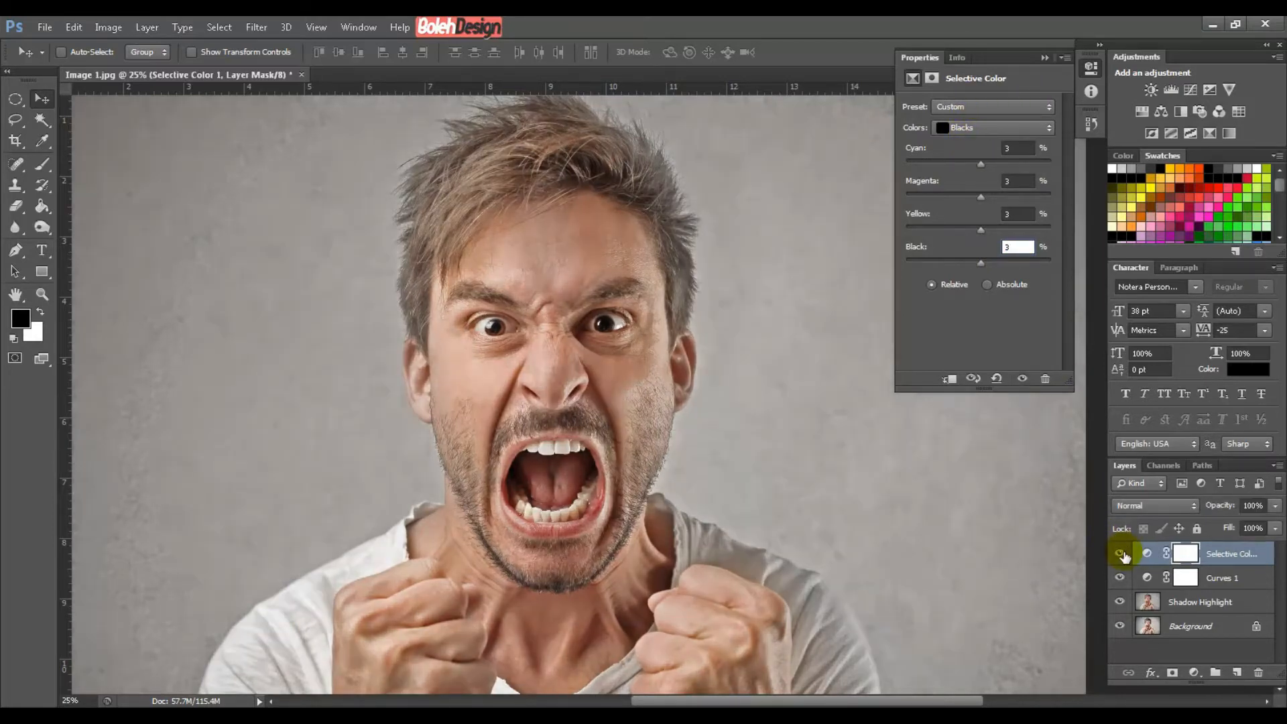
click(1121, 554)
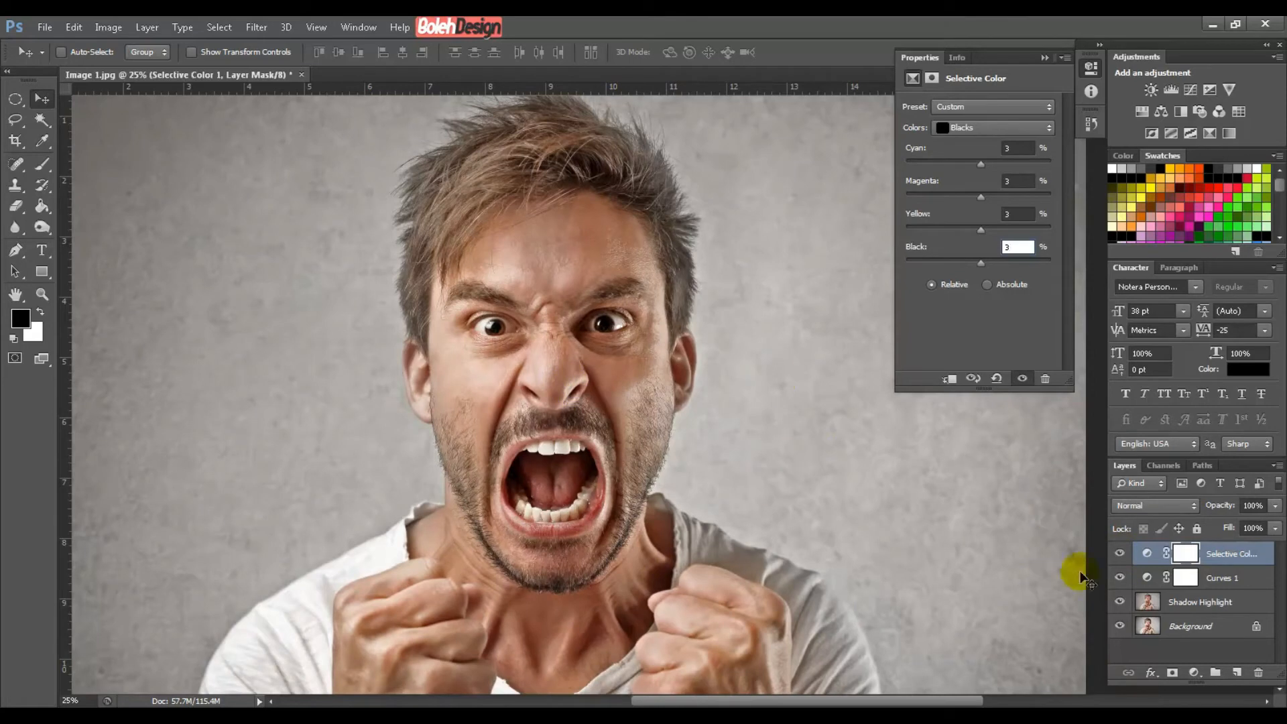
Add a Color Balance adjustment layer above the Selective Color layer
click(1263, 563)
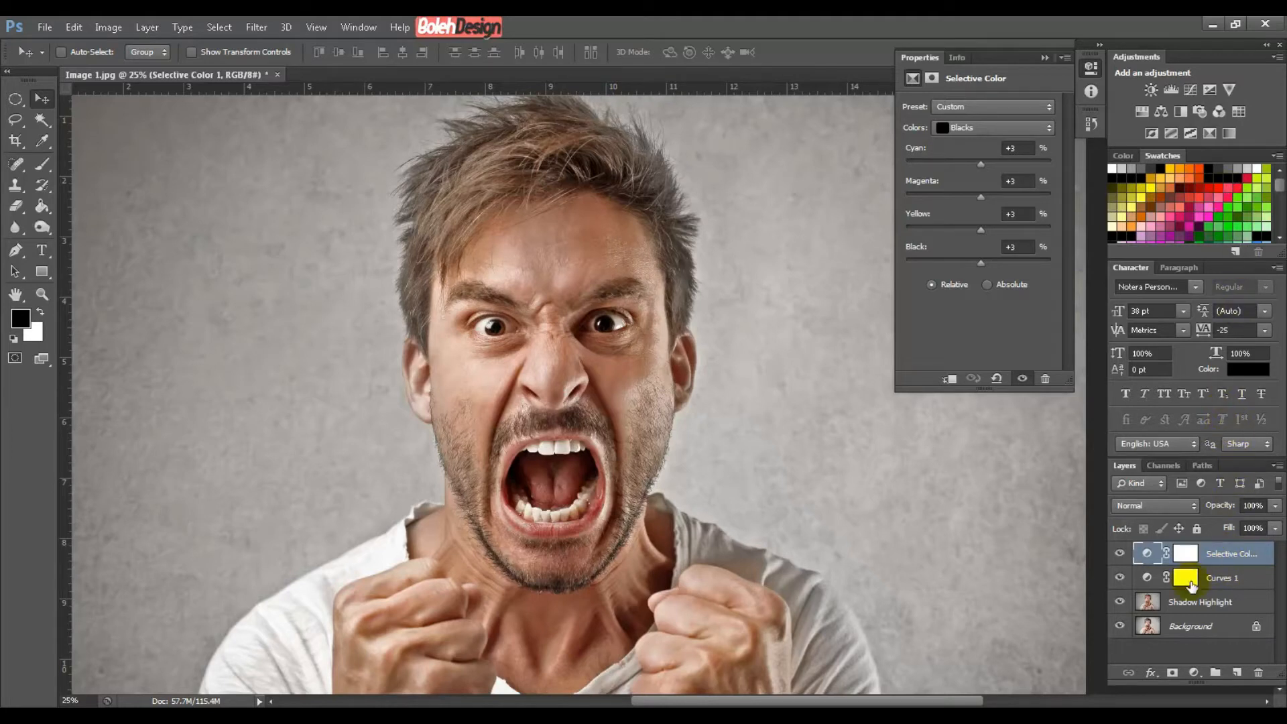
click(1195, 674)
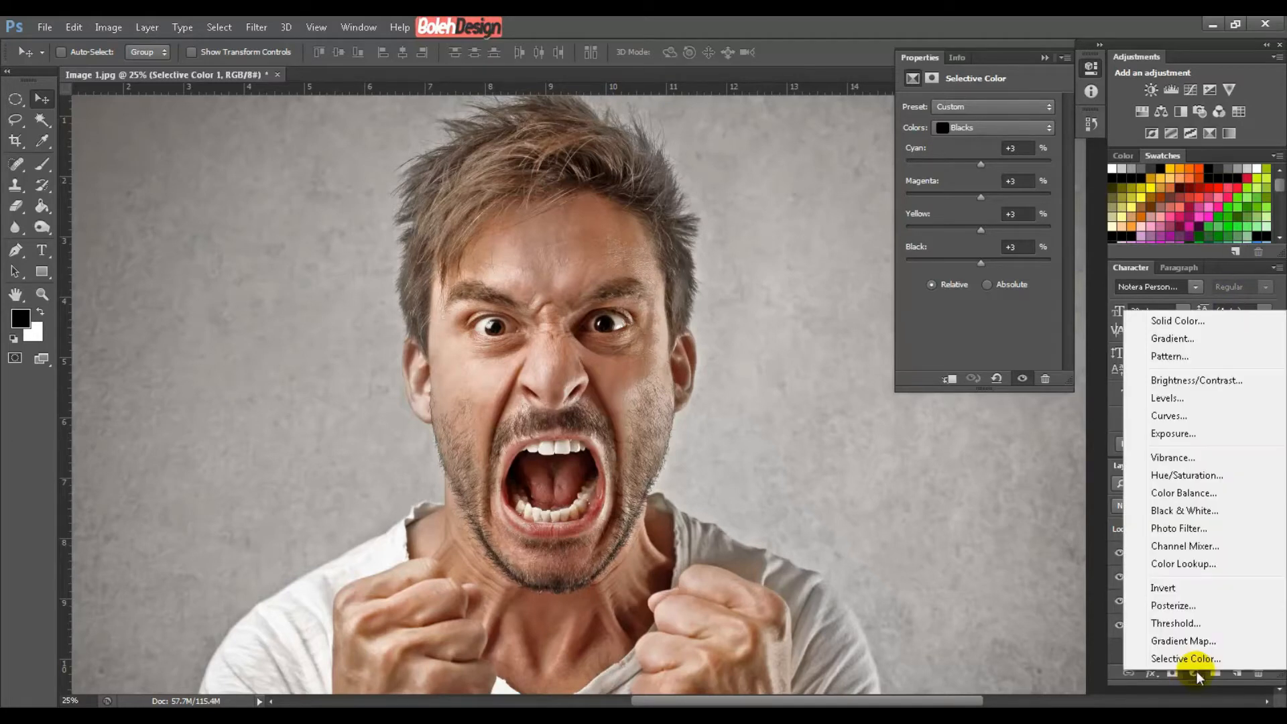
click(1177, 493)
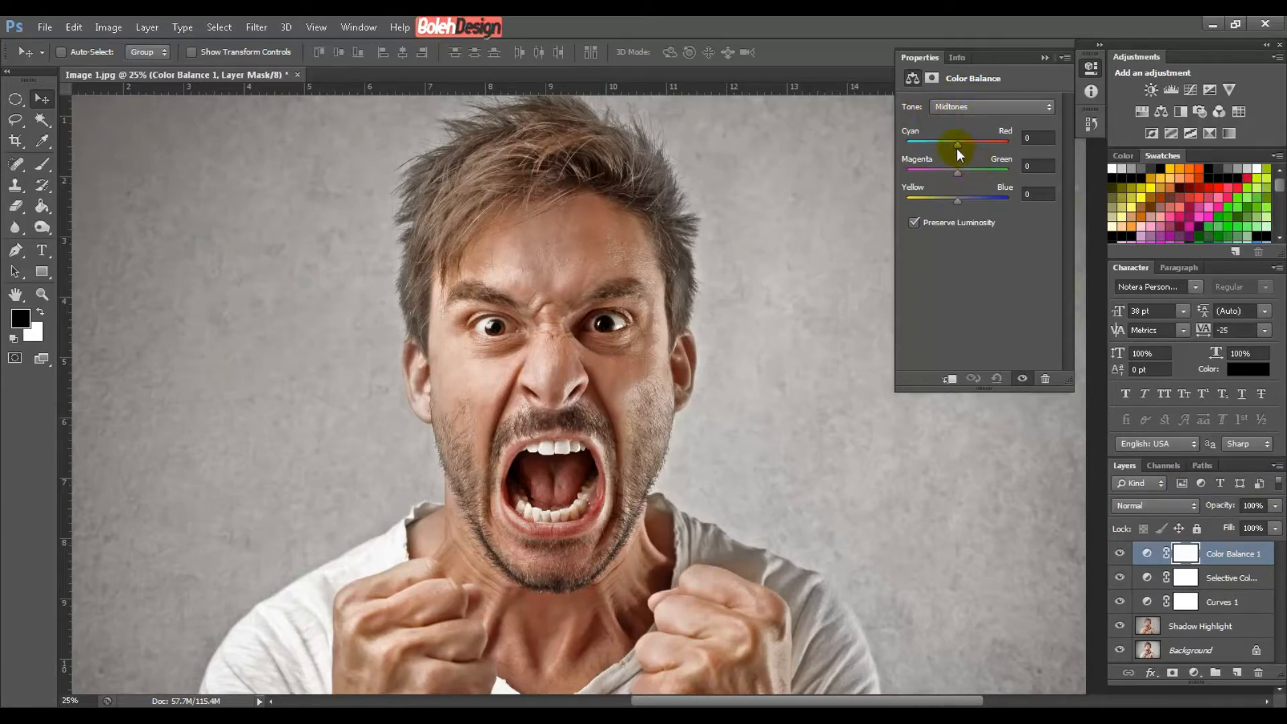
Try shifting the midtones between cyan and red, and reset the Cyan–Red balance to 0
drag(958, 143, 958, 143)
mouse_move(968, 143)
mouse_down()
mouse_move(896, 145)
mouse_move(1003, 146)
mouse_move(930, 149)
mouse_move(986, 146)
mouse_move(940, 146)
mouse_move(971, 146)
mouse_up()
drag(963, 143, 955, 143)
mouse_move(956, 147)
mouse_down()
mouse_move(980, 143)
mouse_move(938, 147)
mouse_up()
click(1038, 137)
double_click(1032, 137)
text(0)
Shift the Cyan–Red balance of the midtones towards red to +19
mouse_move(956, 143)
mouse_down()
mouse_move(930, 143)
mouse_move(990, 147)
mouse_move(956, 152)
mouse_move(980, 151)
mouse_up()
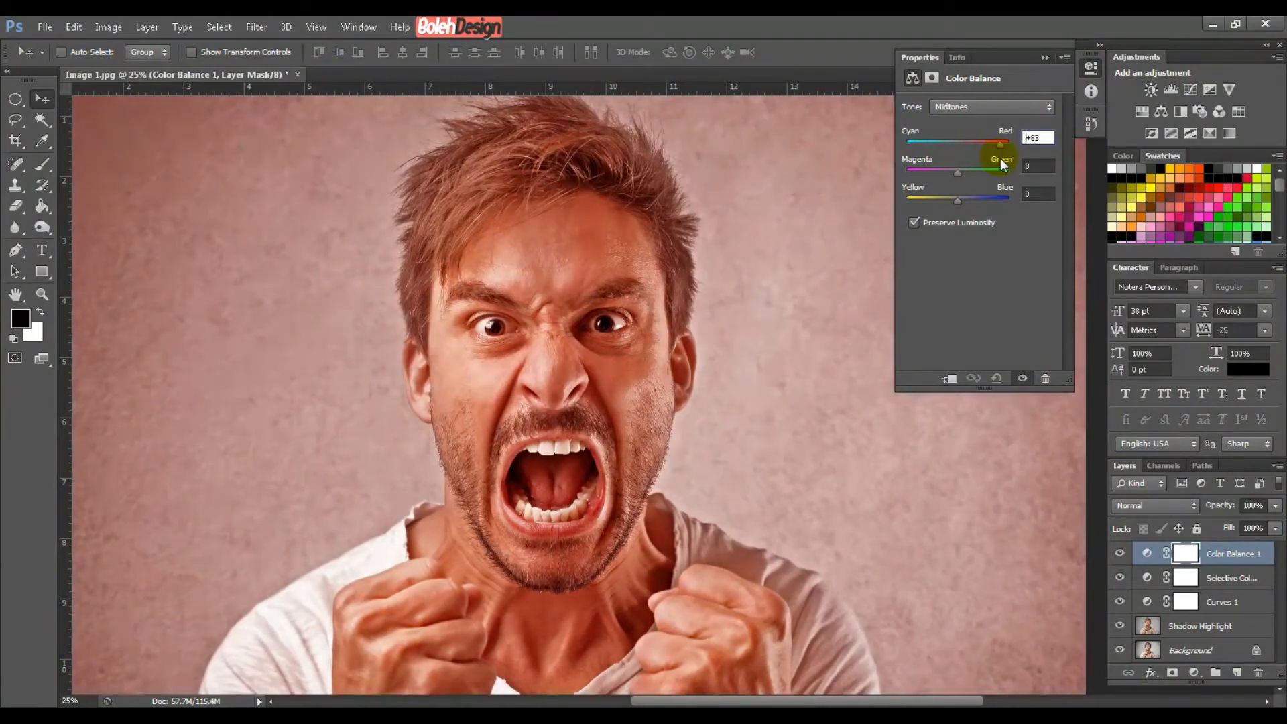
drag(1008, 159, 968, 151)
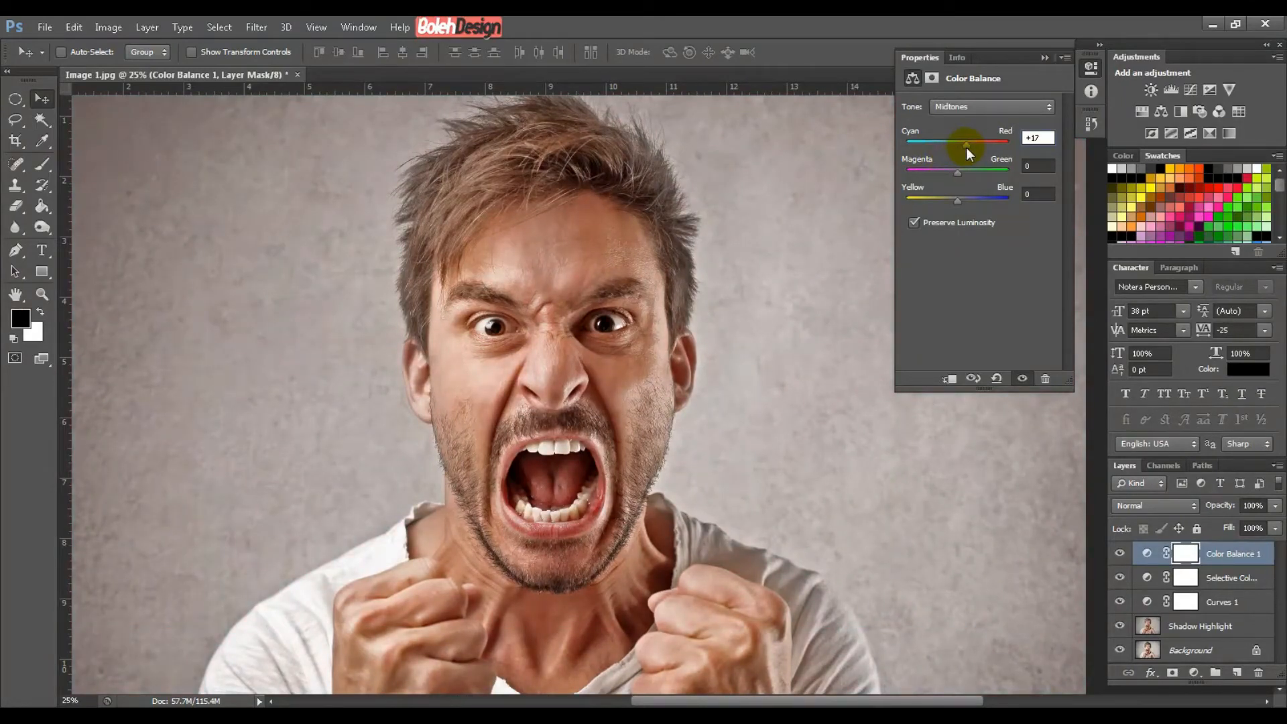
drag(966, 147, 969, 149)
Set the midtones' Magenta–Green balance to +15 and their Yellow–Blue balance to +18
drag(960, 174, 966, 174)
click(1032, 165)
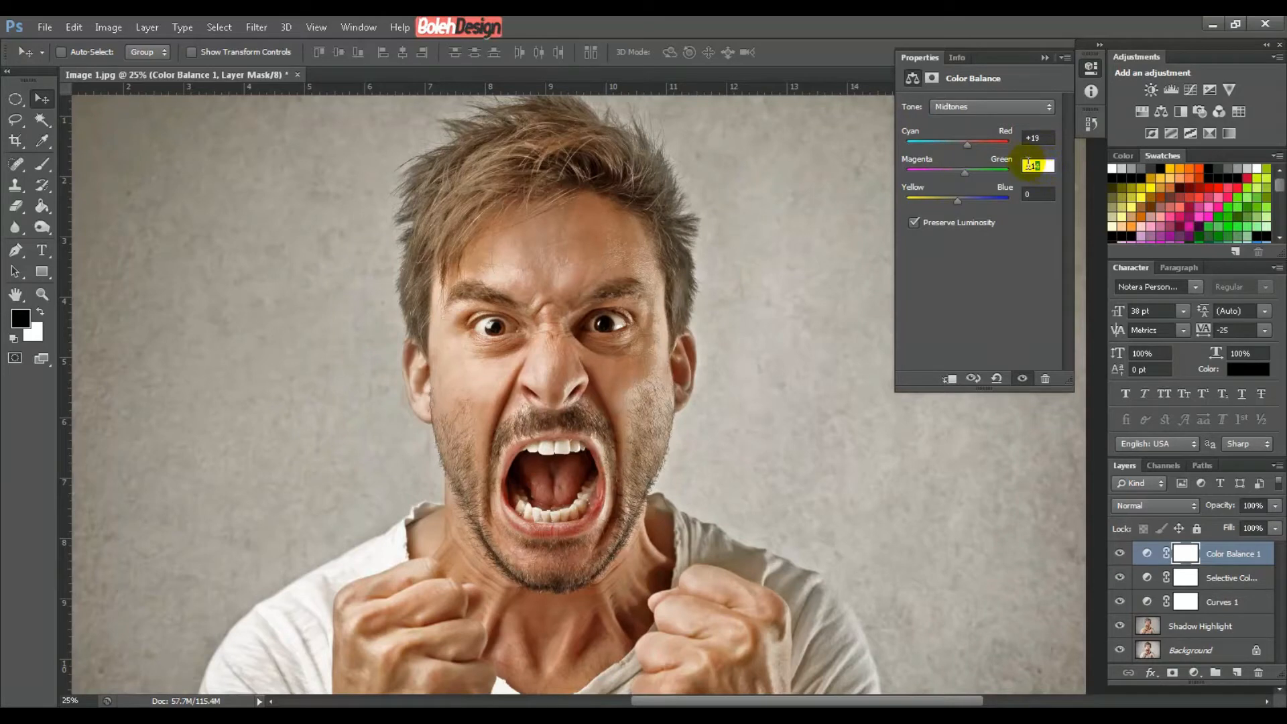
text(+15)
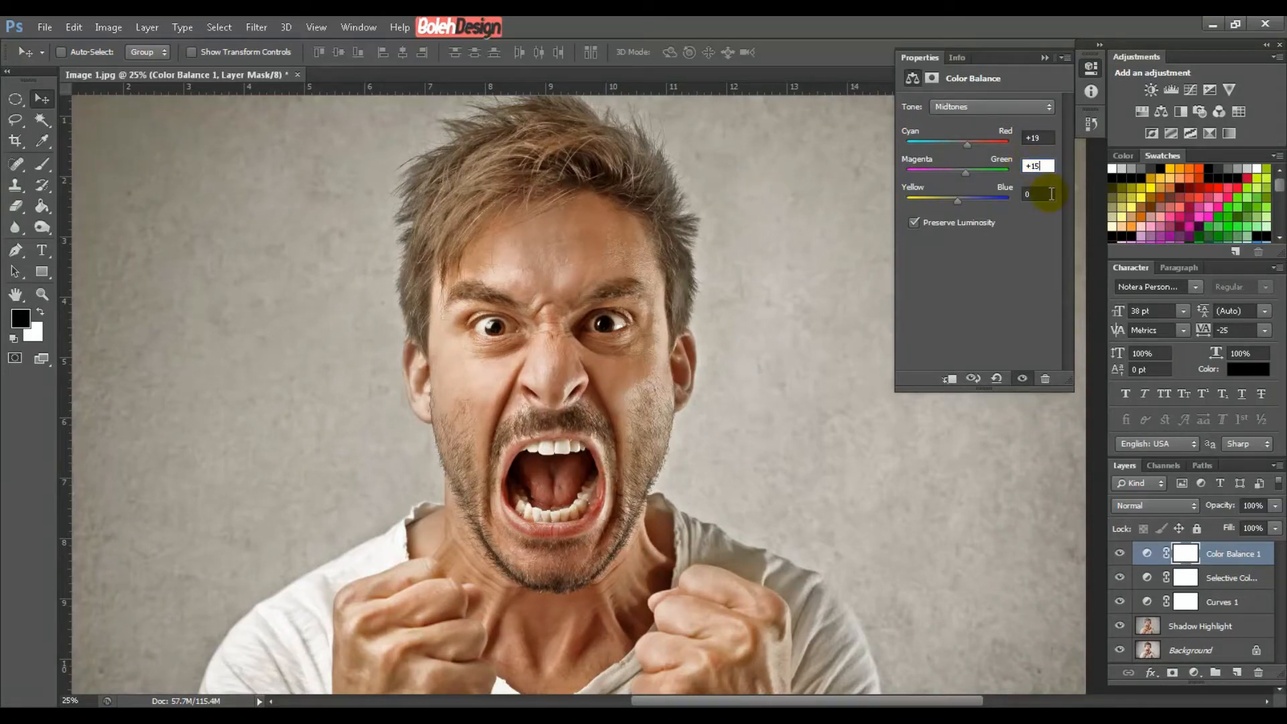
click(1051, 194)
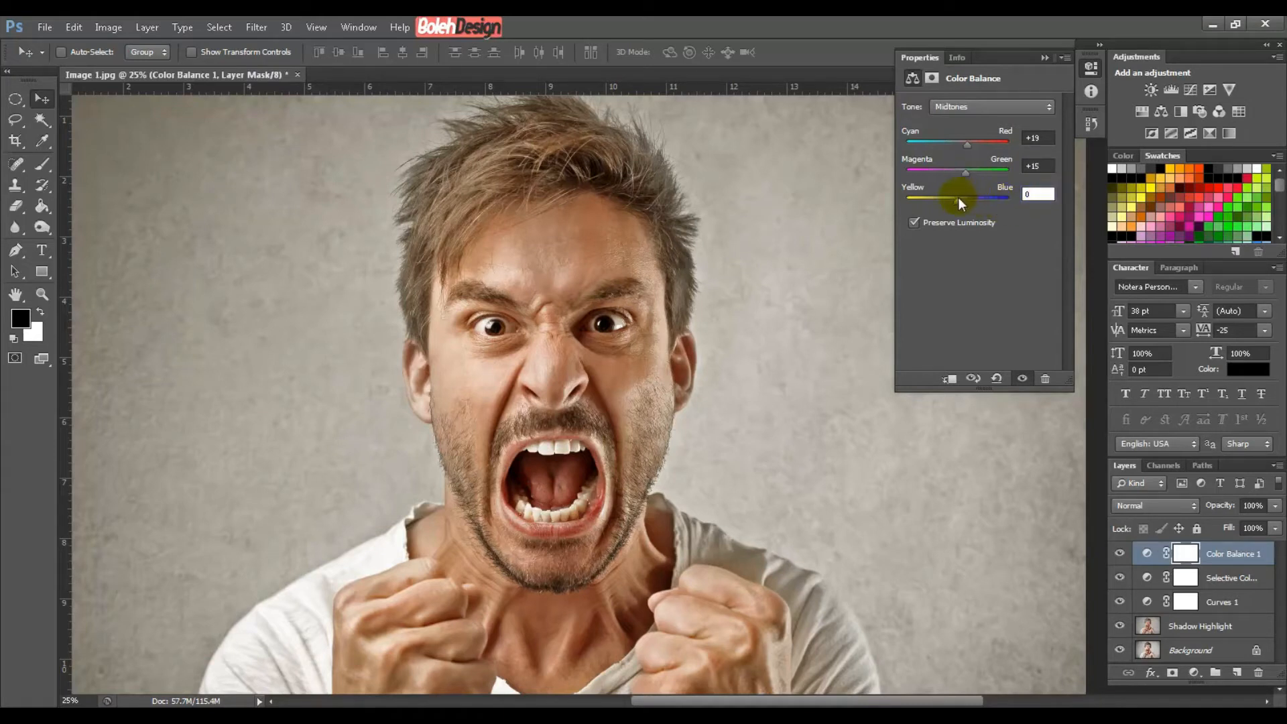
drag(956, 203, 966, 206)
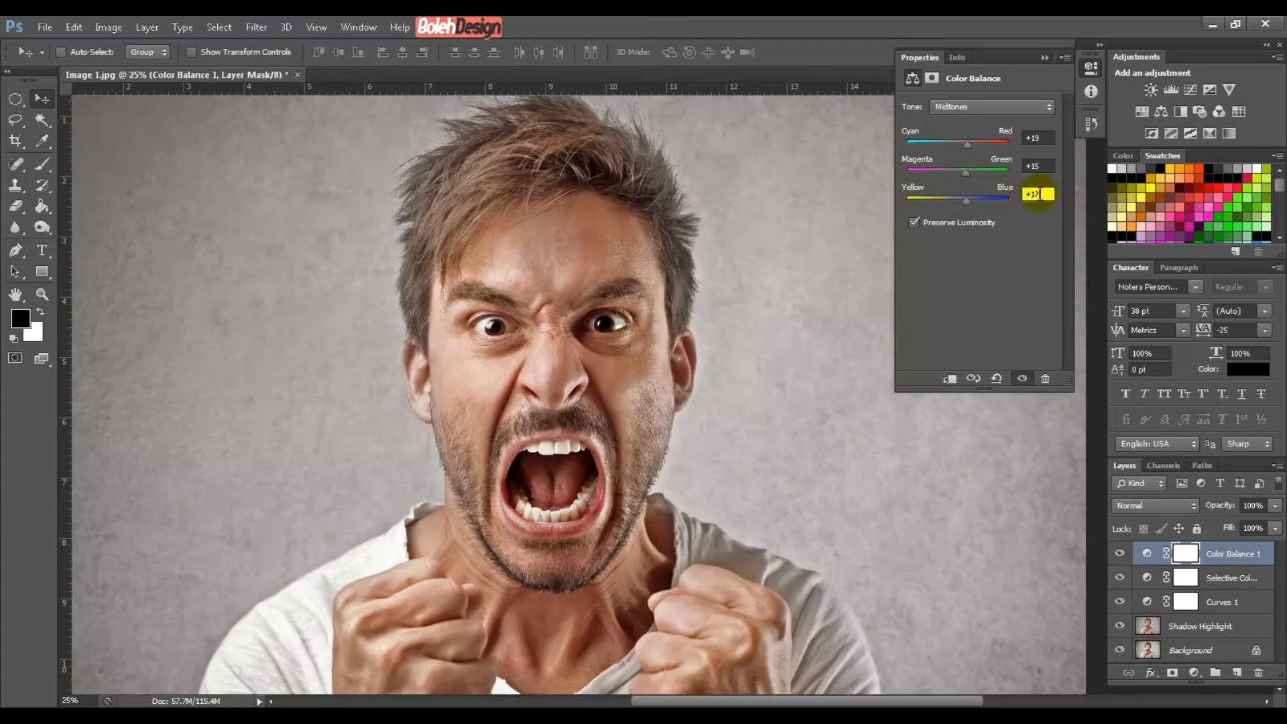
key(BackSpace)
text(8)
Set the shadows' Cyan–Red balance to +16 and their Magenta–Green balance to 23 on the Color Balance layer
click(987, 106)
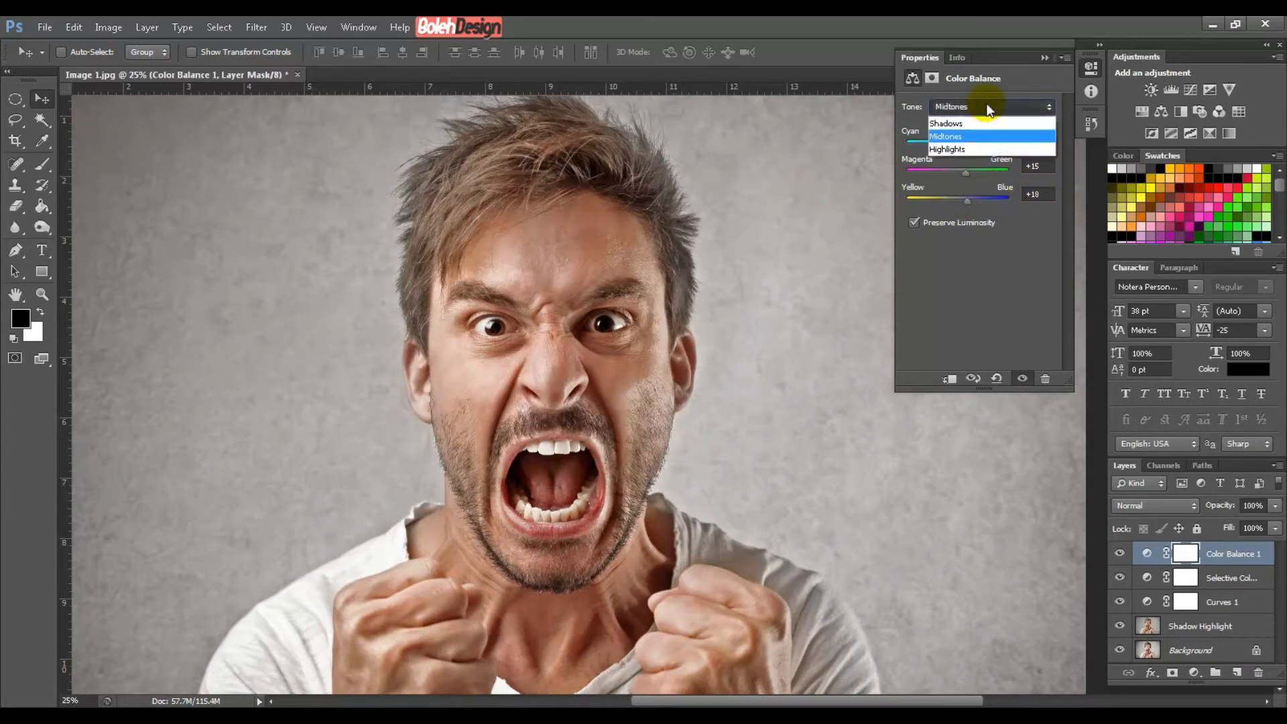
click(972, 123)
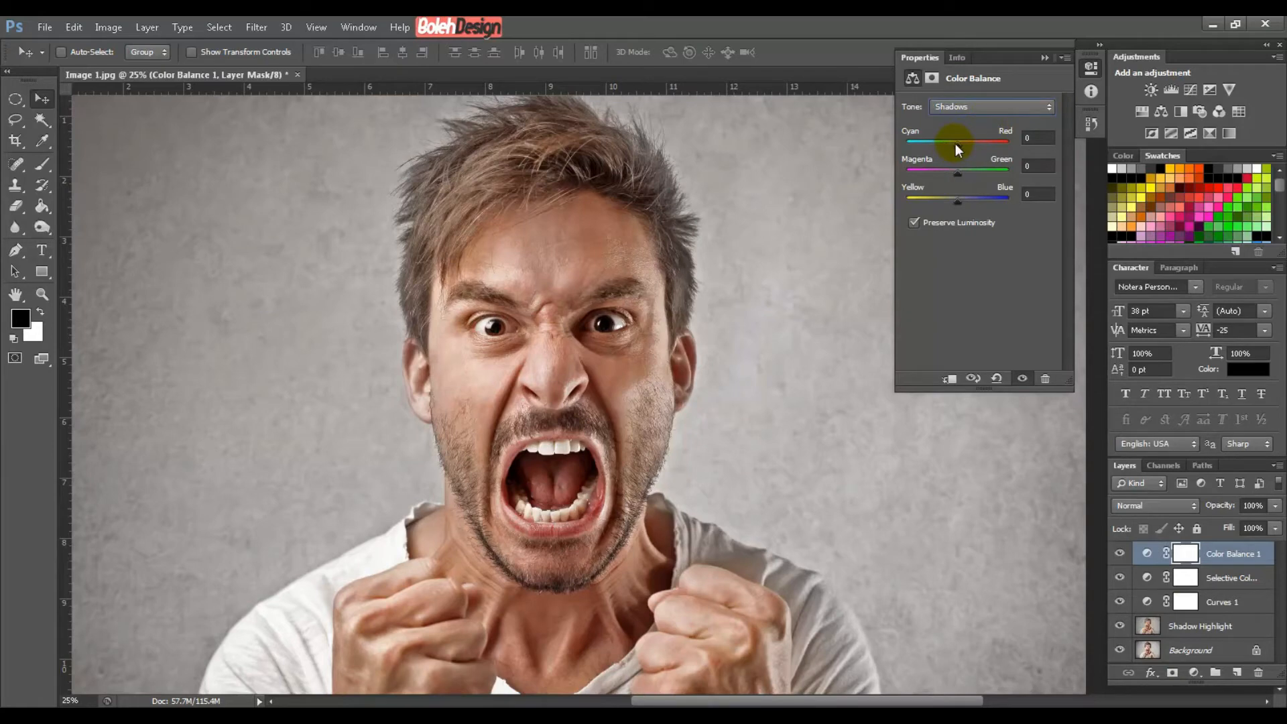
drag(955, 144, 966, 143)
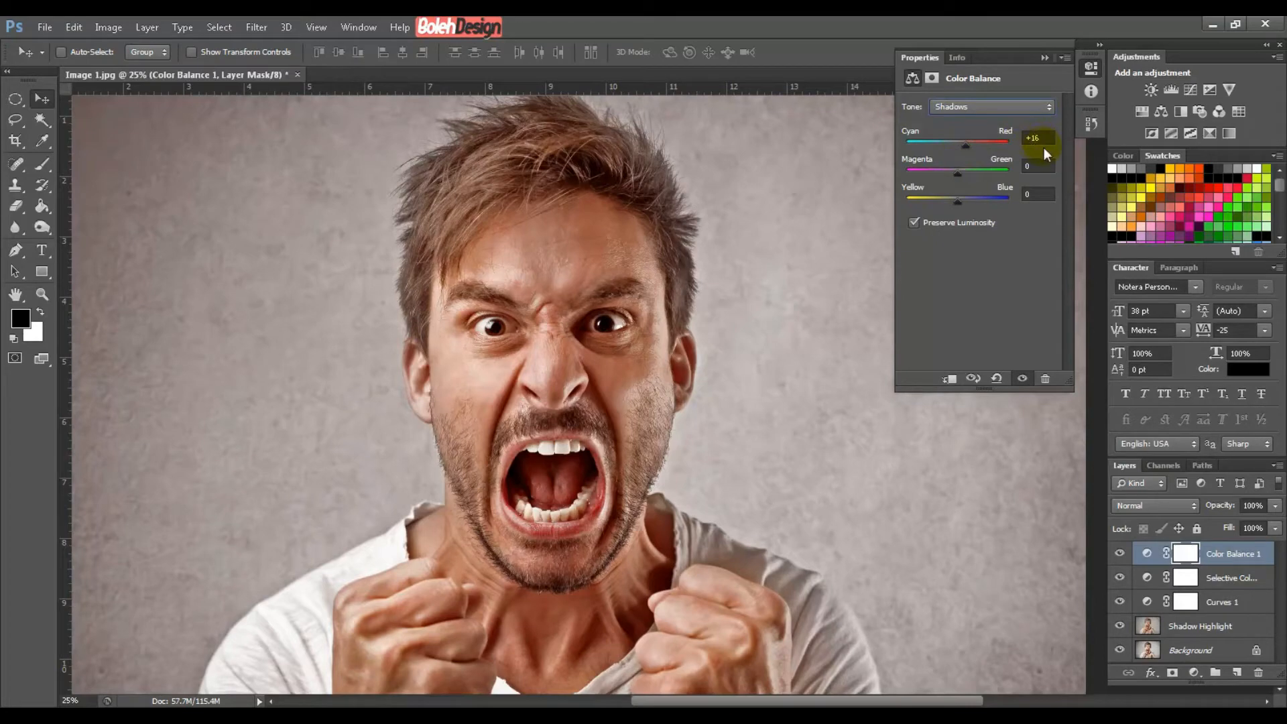
click(1038, 166)
text(20)
key(Up)
key(Up)
key(Up)
key(Up)
key(Up)
Shift the shadows' Yellow–Blue balance towards blue to 28
click(1038, 194)
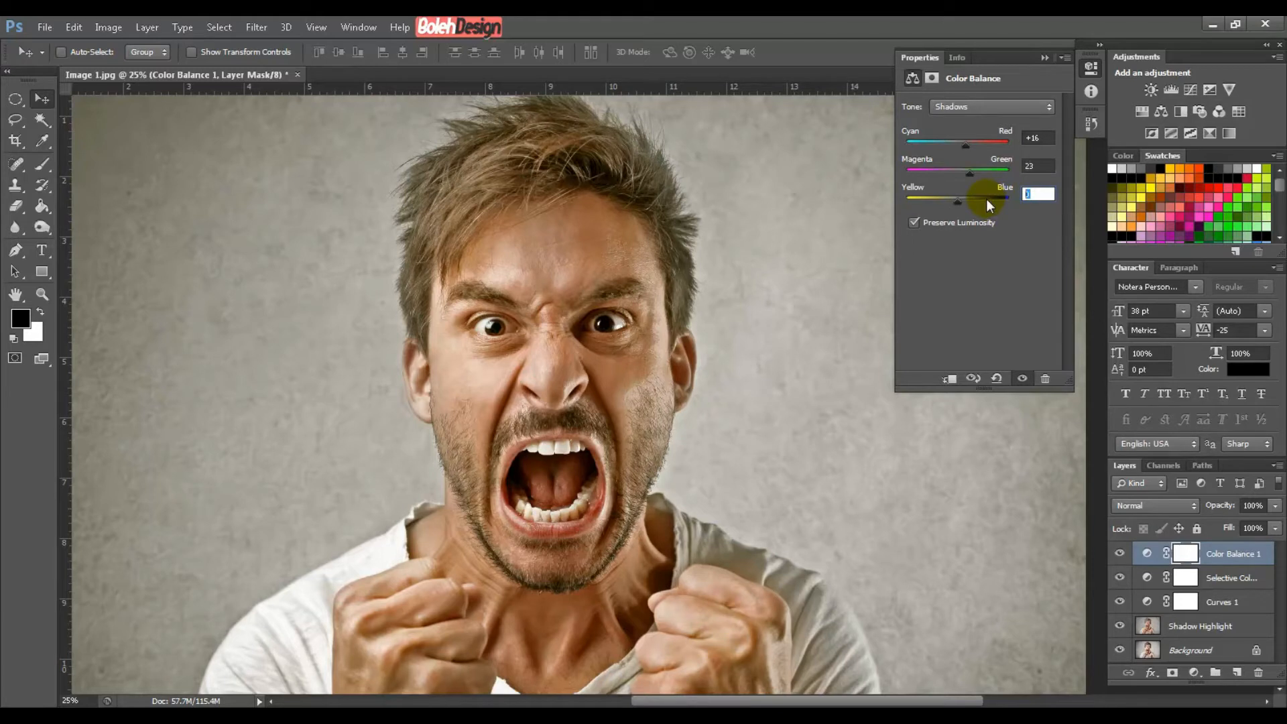
text(15)
key(Return)
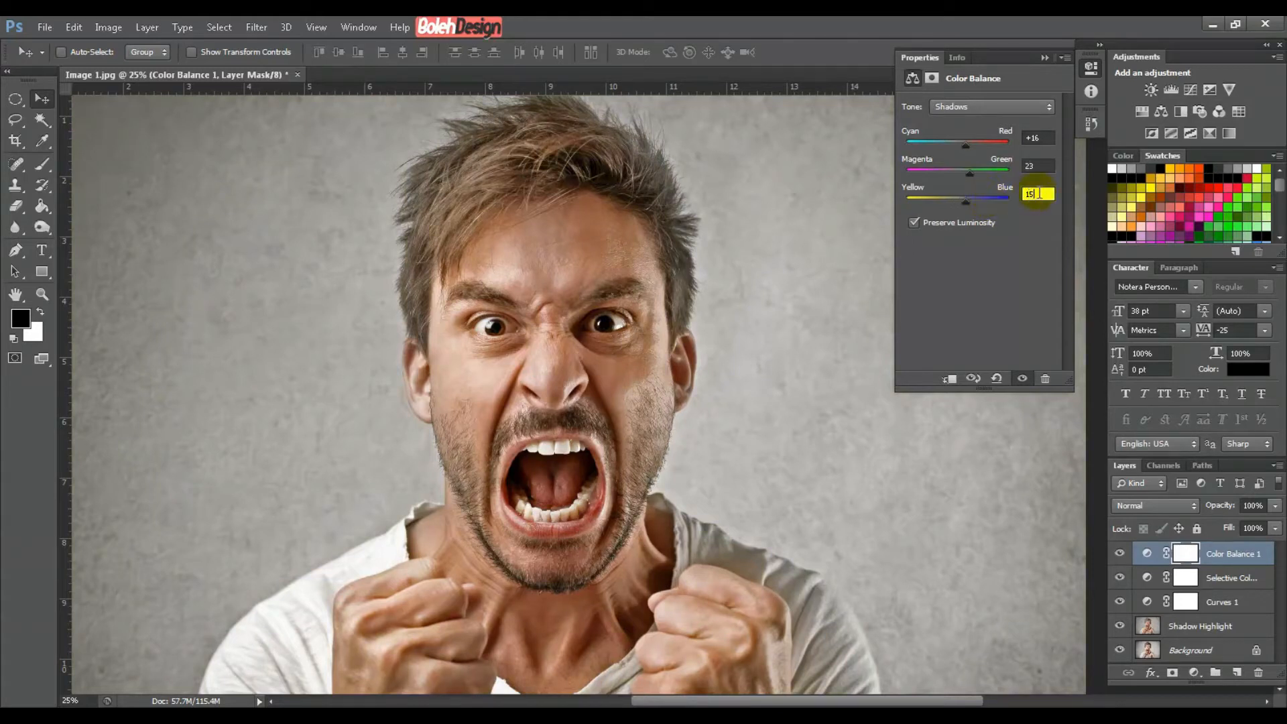
text(25)
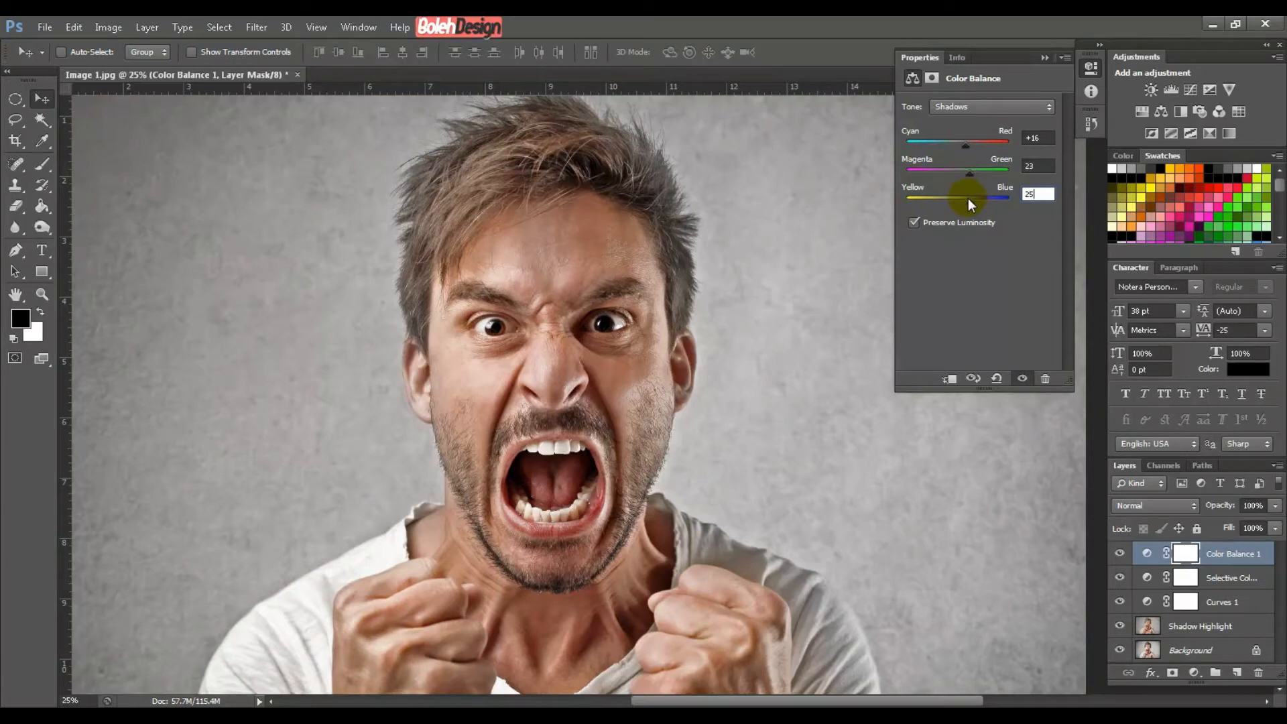
key(BackSpace)
text(8)
Switch the Color Balance tone to Highlights and set its Cyan–Red balance to 19
click(953, 107)
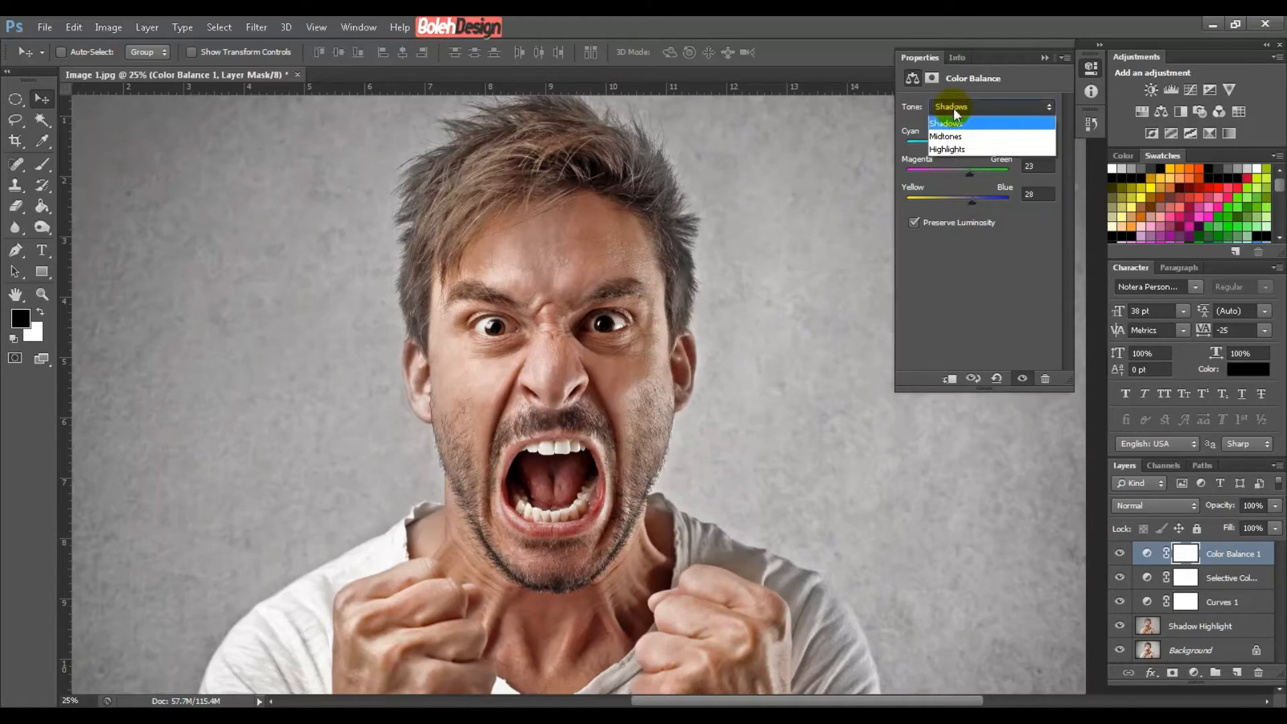
click(948, 149)
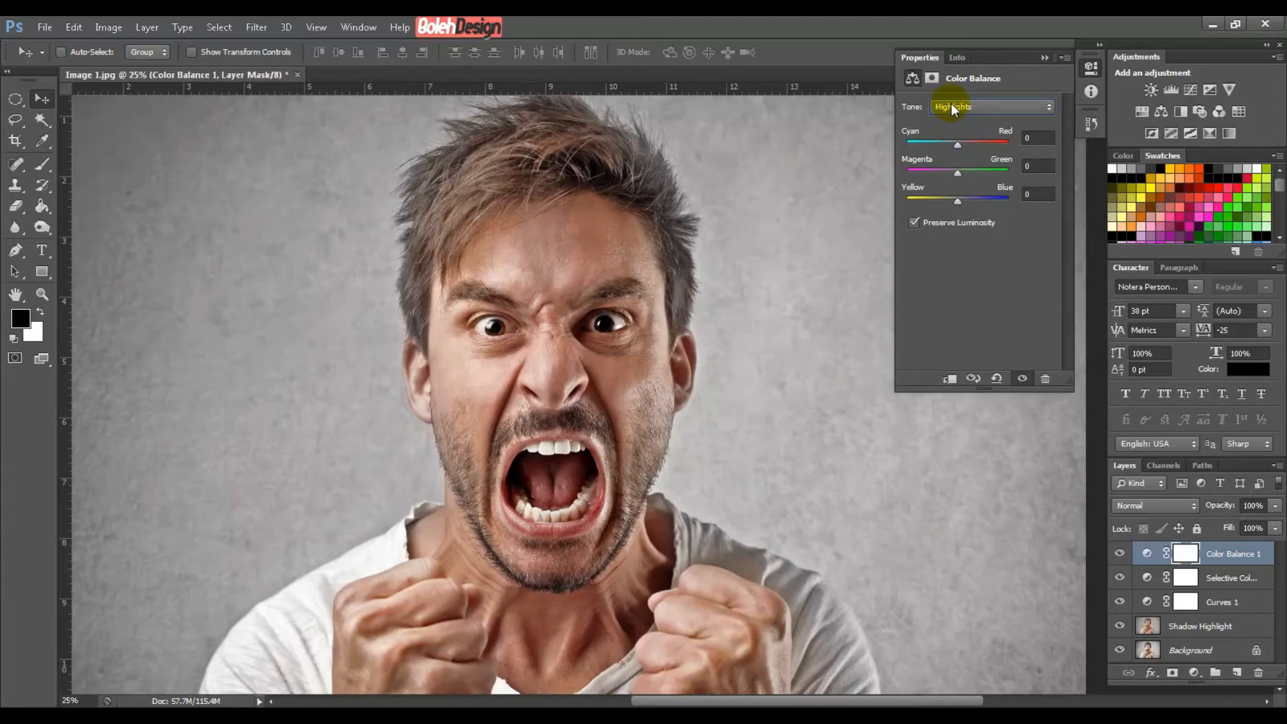
click(1033, 137)
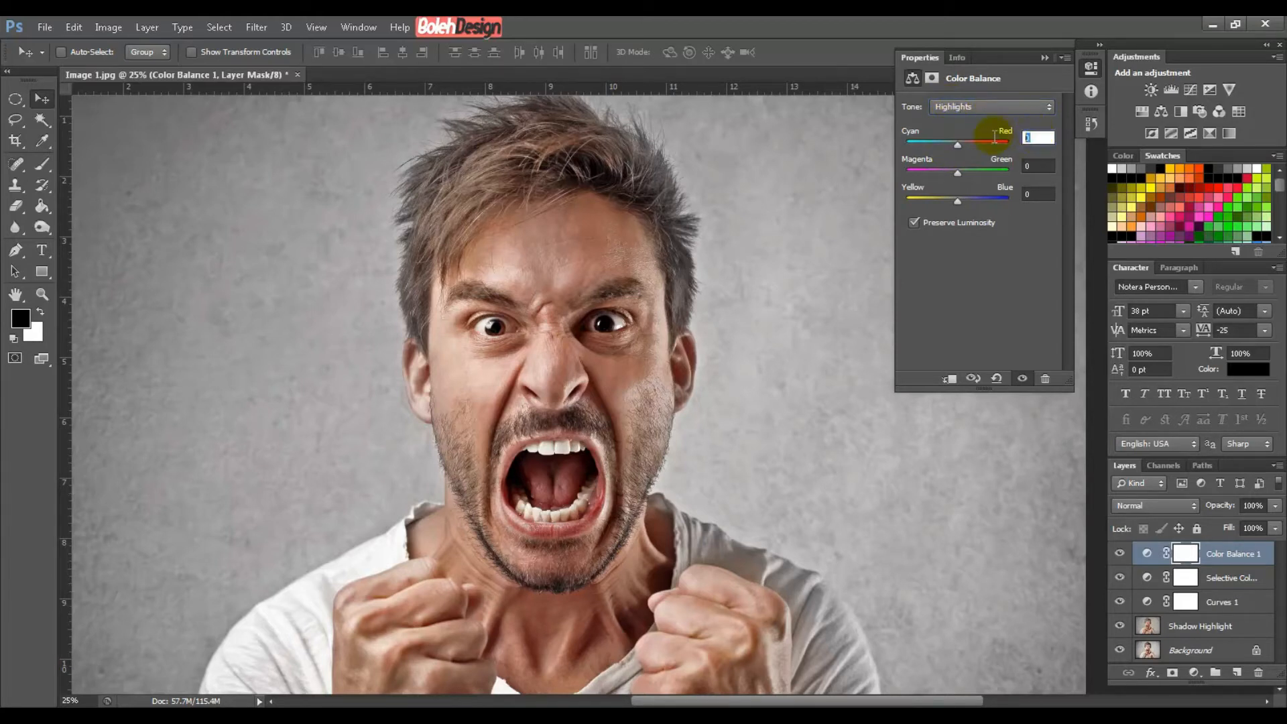
text(20)
key(BackSpace)
key(BackSpace)
text(19)
key(Tab)
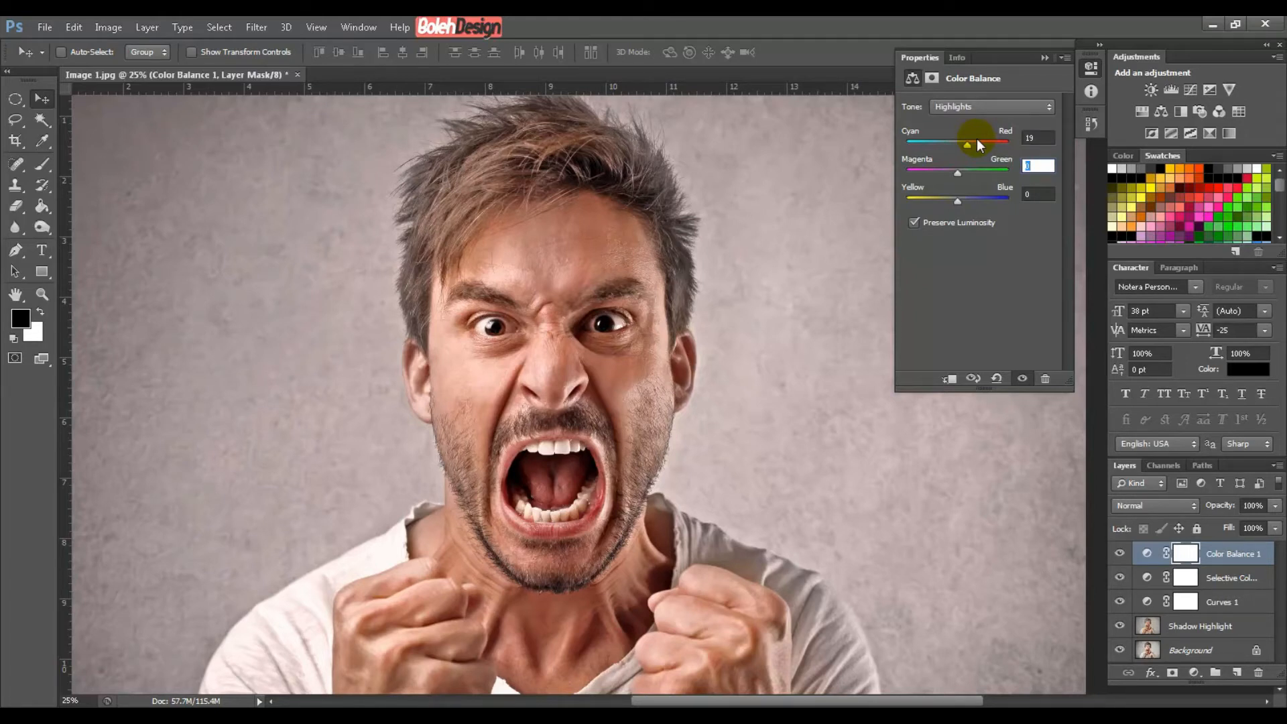
Try highlight Magenta–Green values of 20 and 30, and settle on 28
text(20)
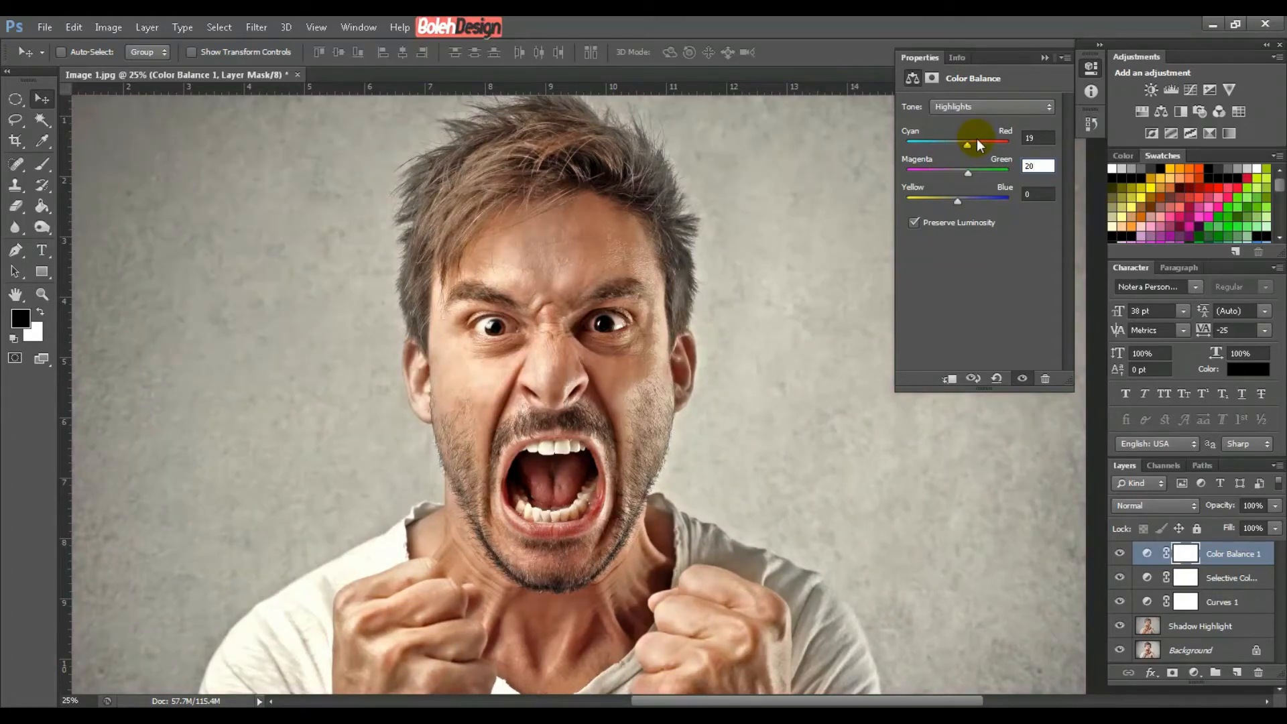
key(Tab)
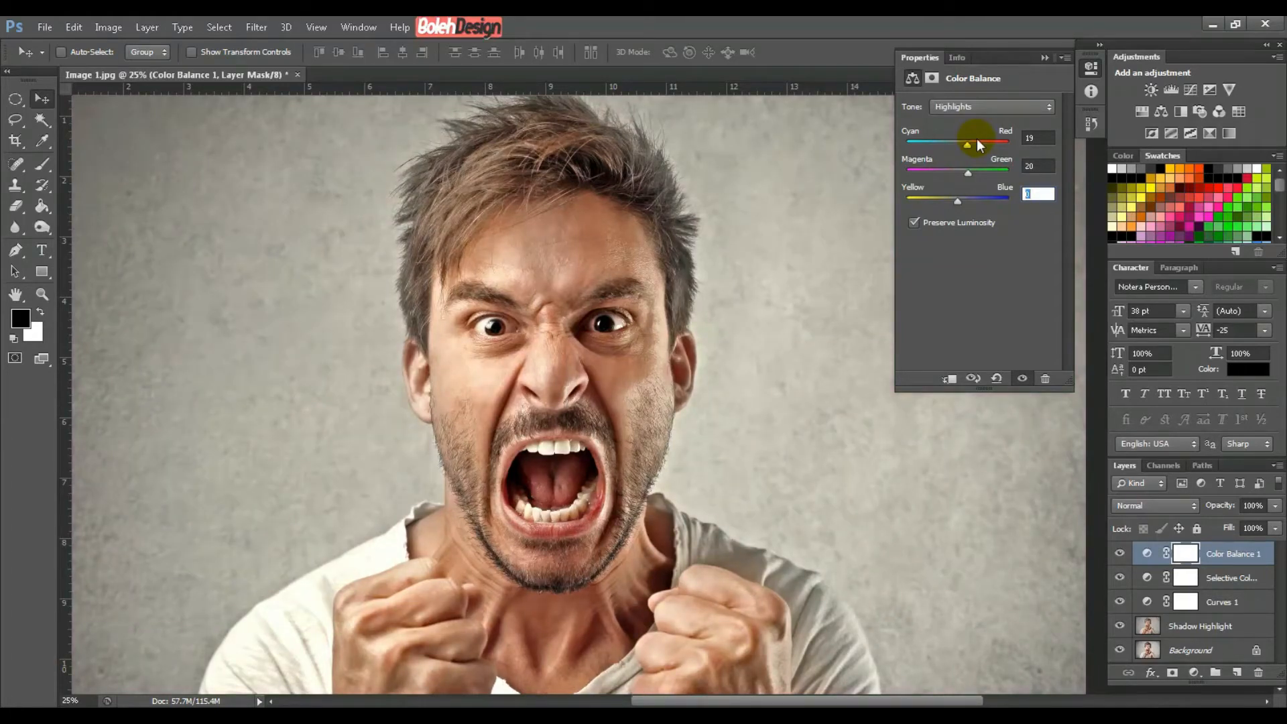
click(1030, 165)
text(30)
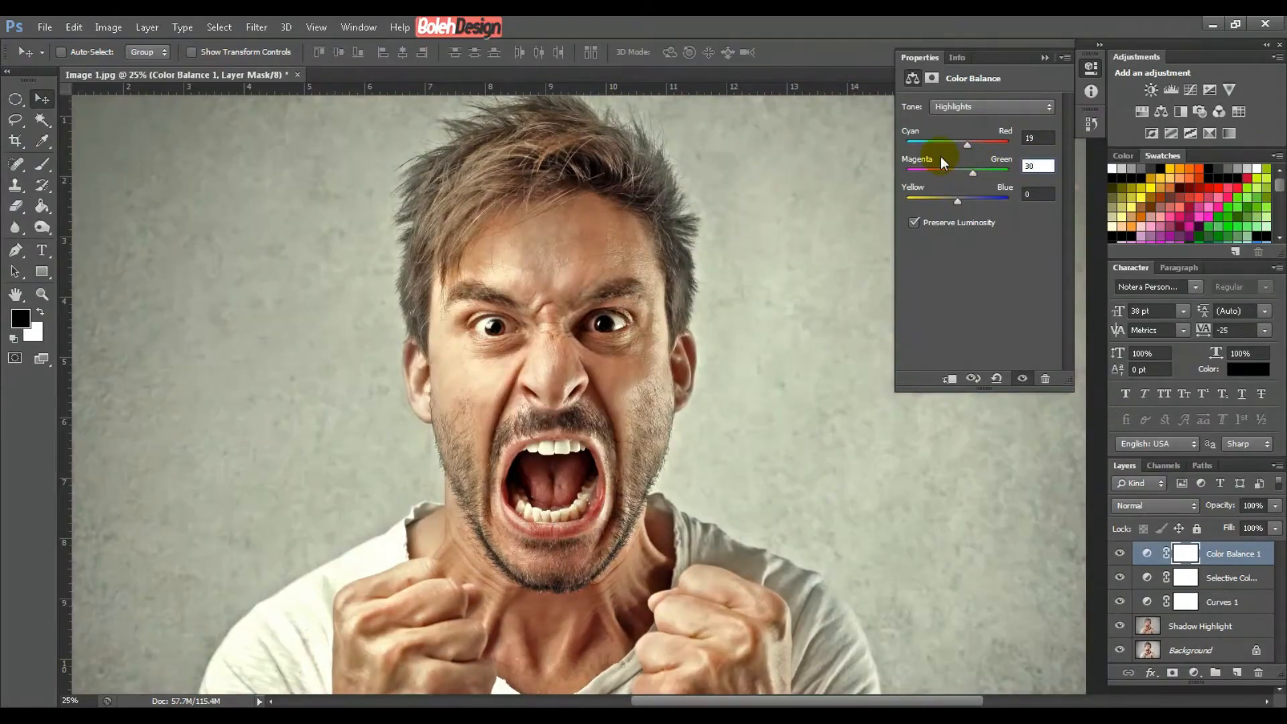
key(Return)
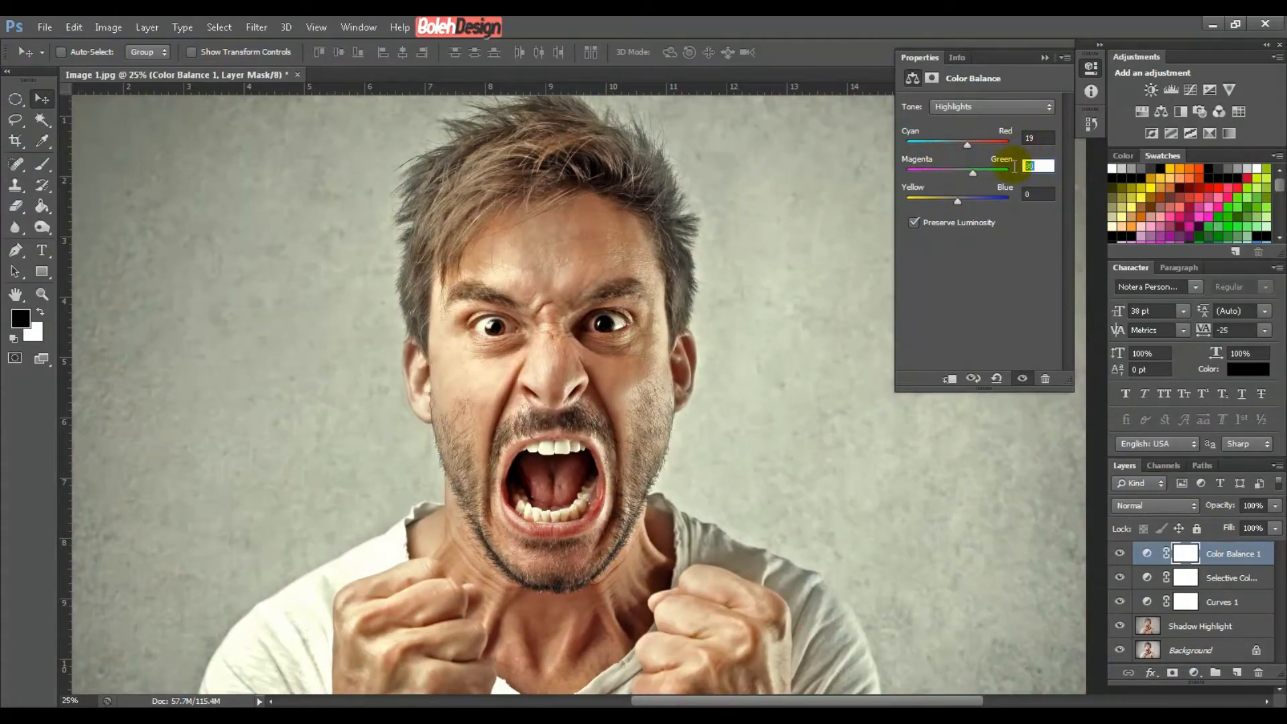
text(28)
Set the highlights' Yellow–Blue balance to 17
click(1031, 197)
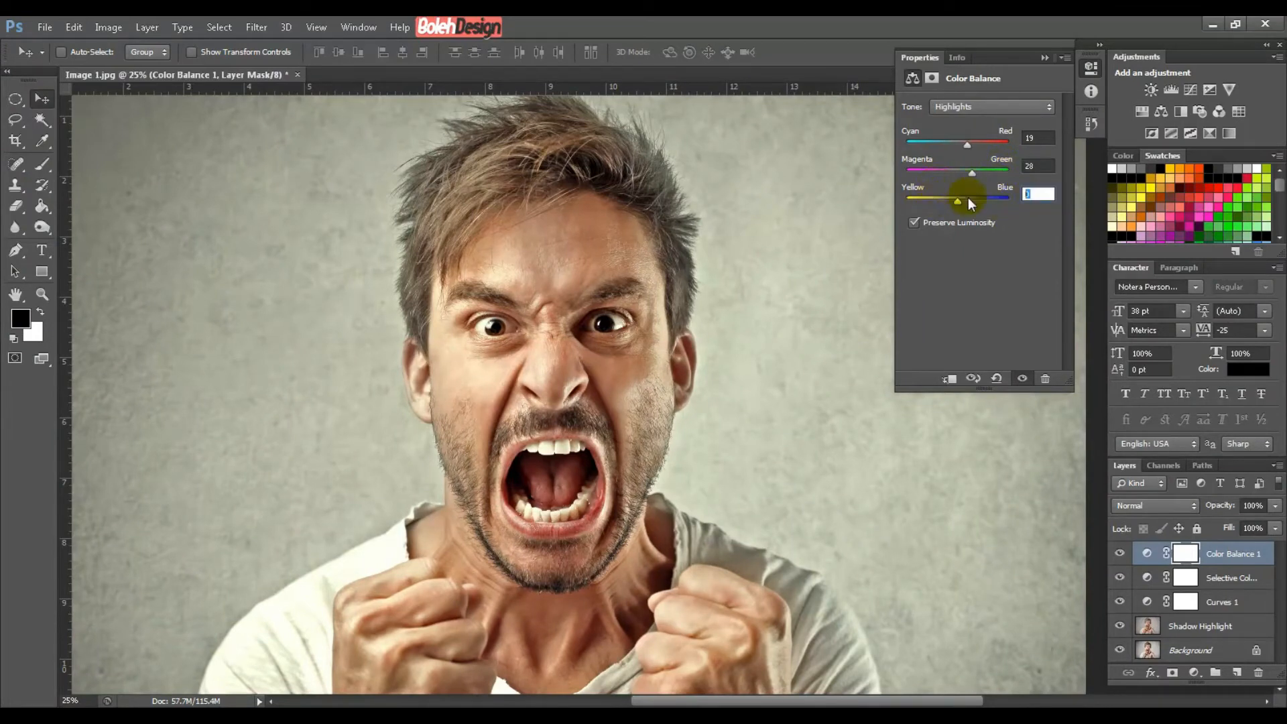
text(10)
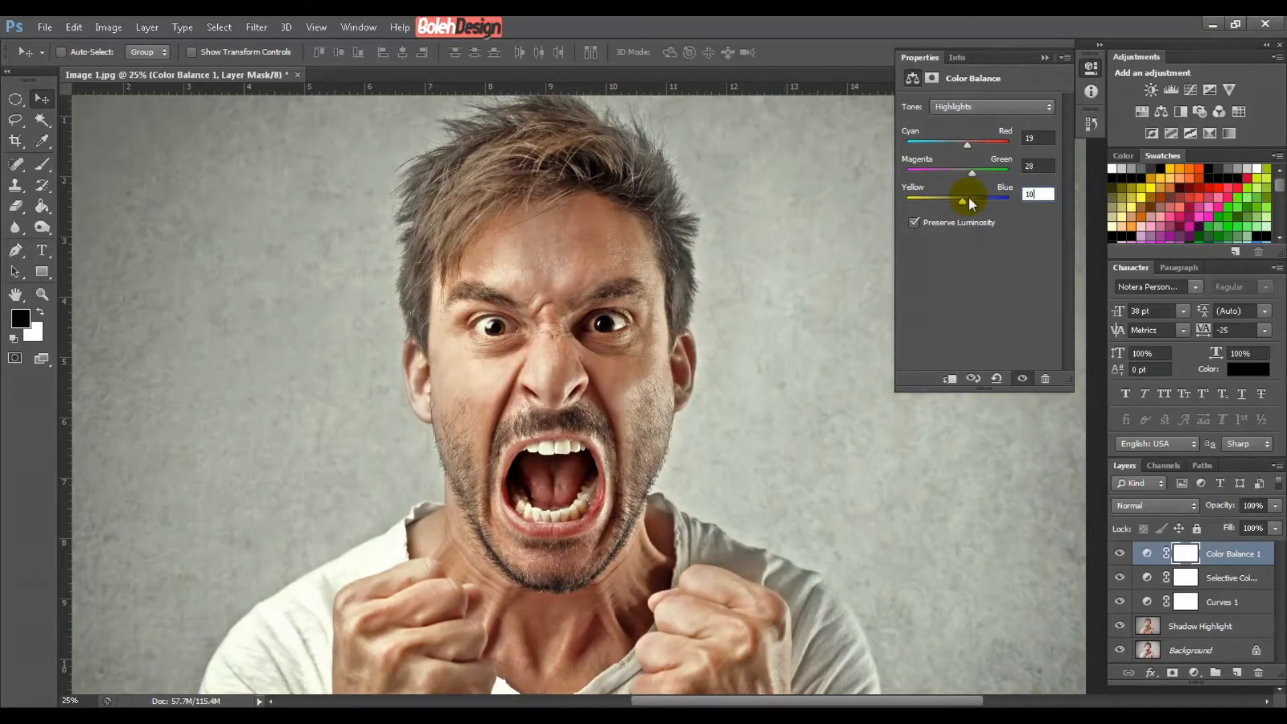
key(BackSpace)
text(7)
Add a Photo Filter adjustment layer above the Color Balance layer, using the Sepia filter at 70% density
click(1196, 673)
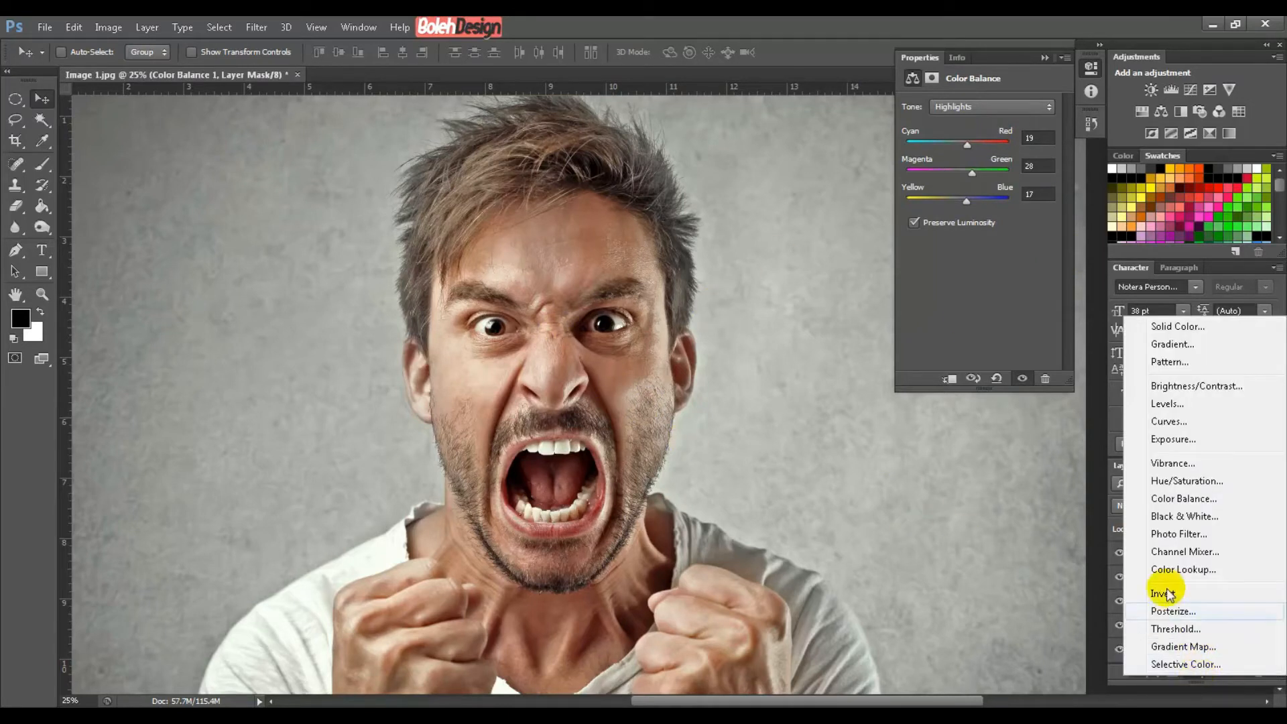
key(Escape)
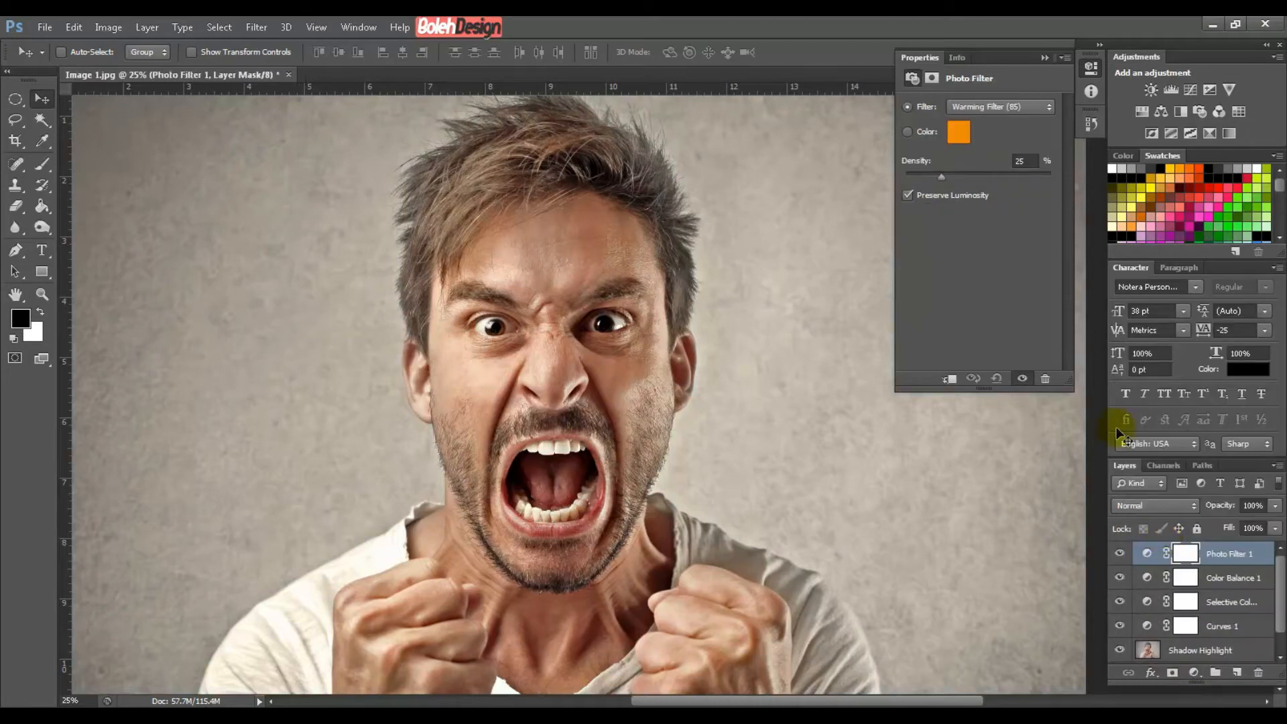
click(993, 106)
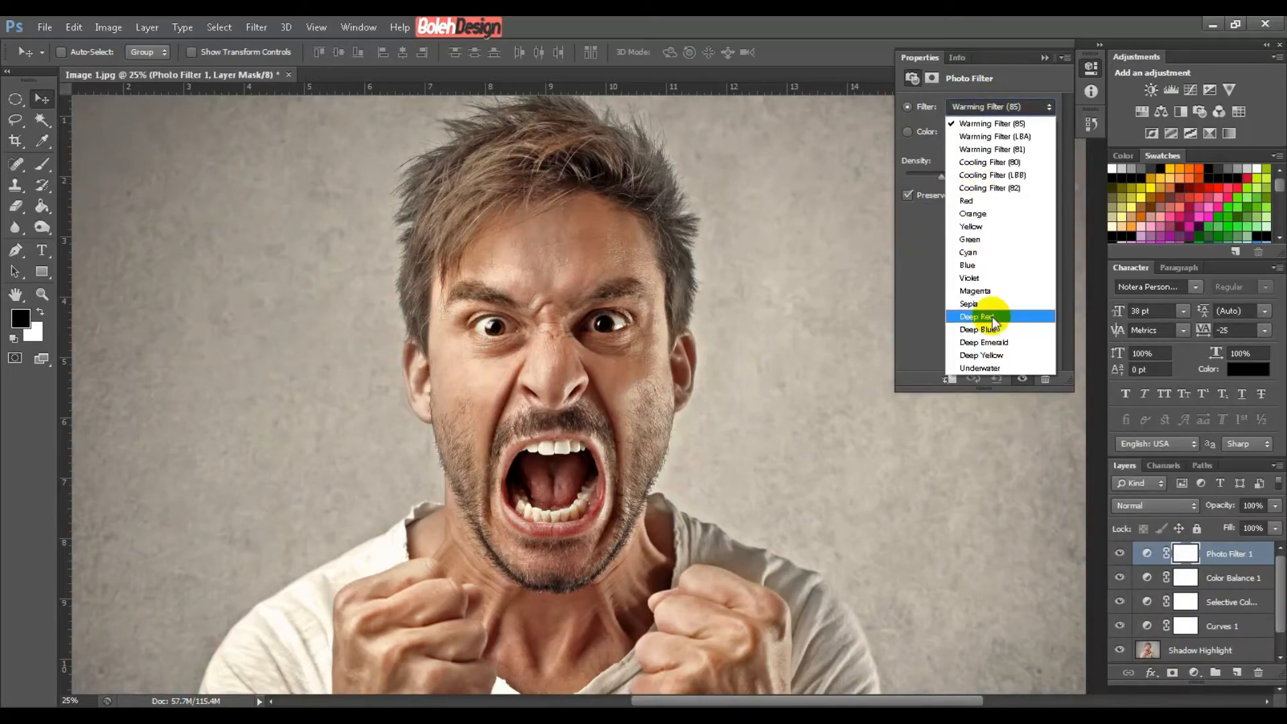
click(989, 290)
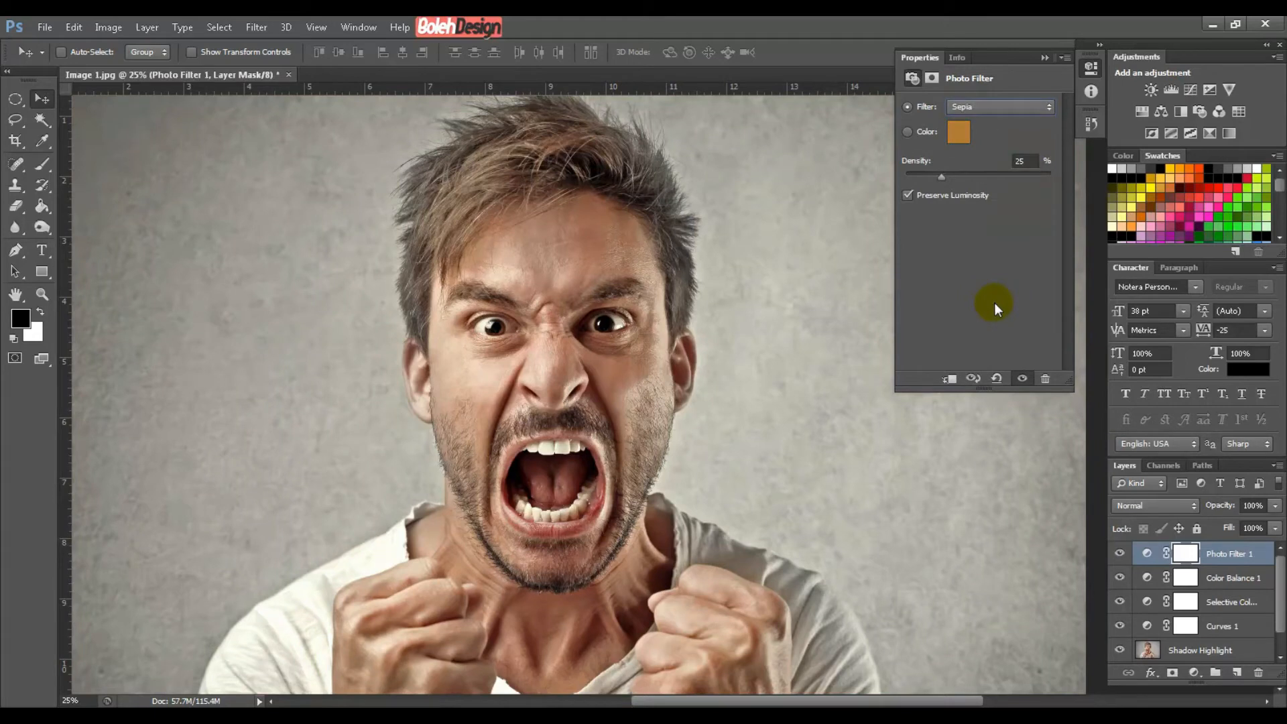
click(1021, 161)
text(70)
Add a second Photo Filter adjustment layer on top, using the Deep Blue filter at 57% density
click(1194, 674)
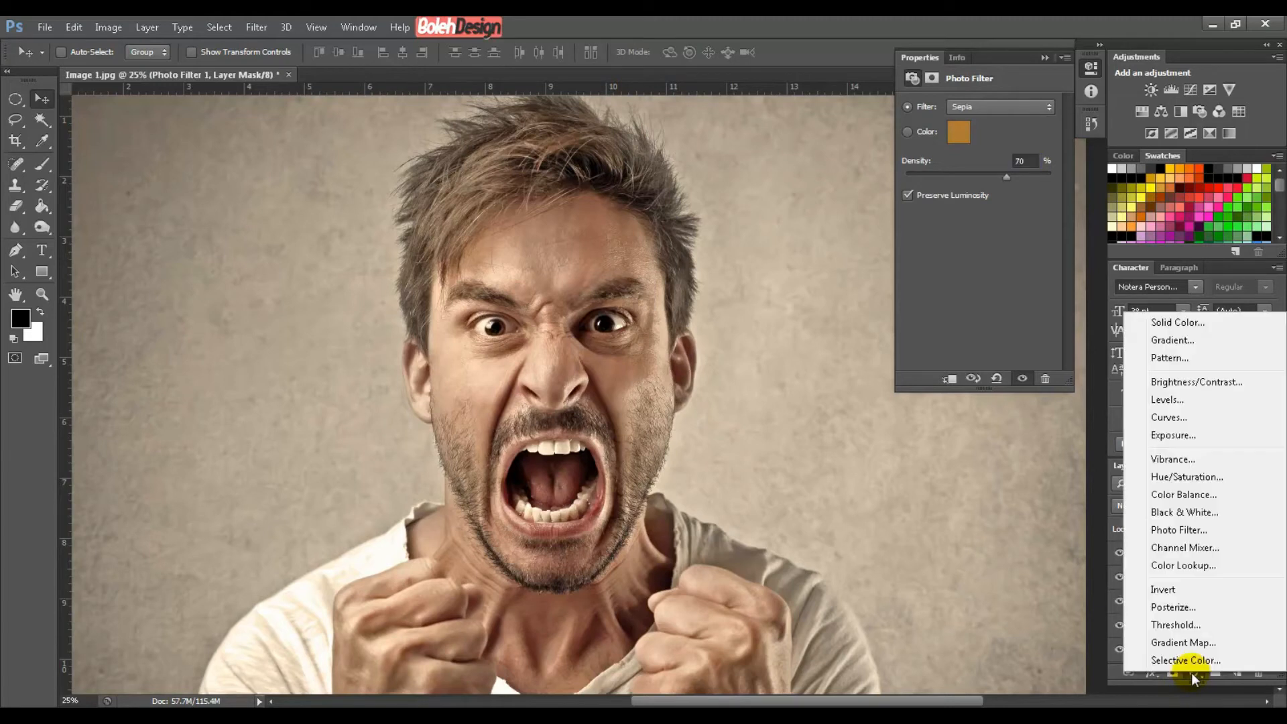
click(1197, 530)
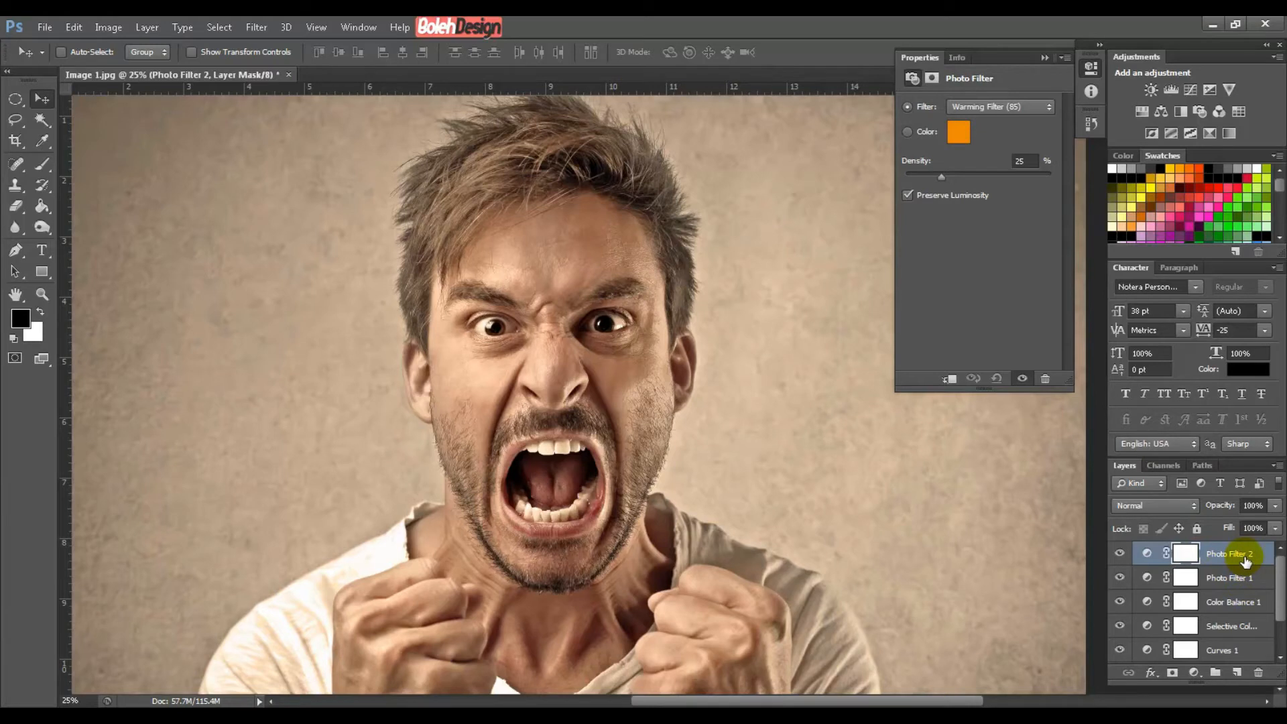
click(999, 106)
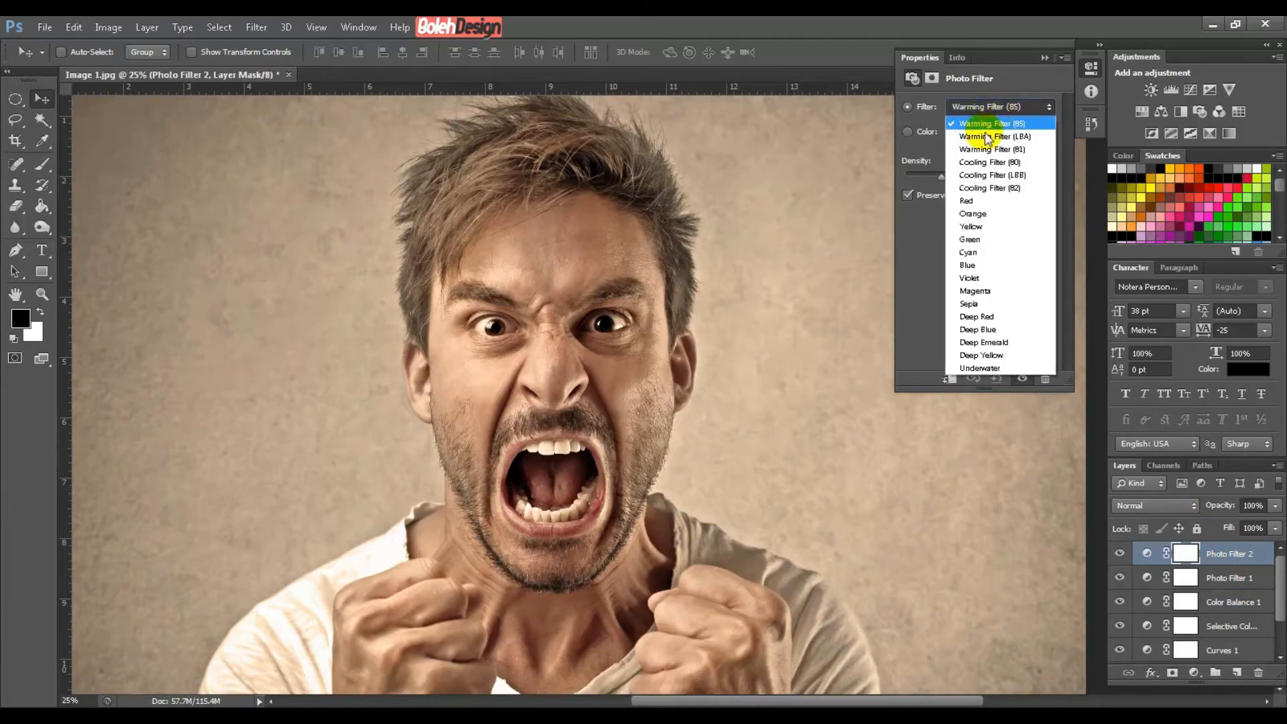
click(969, 330)
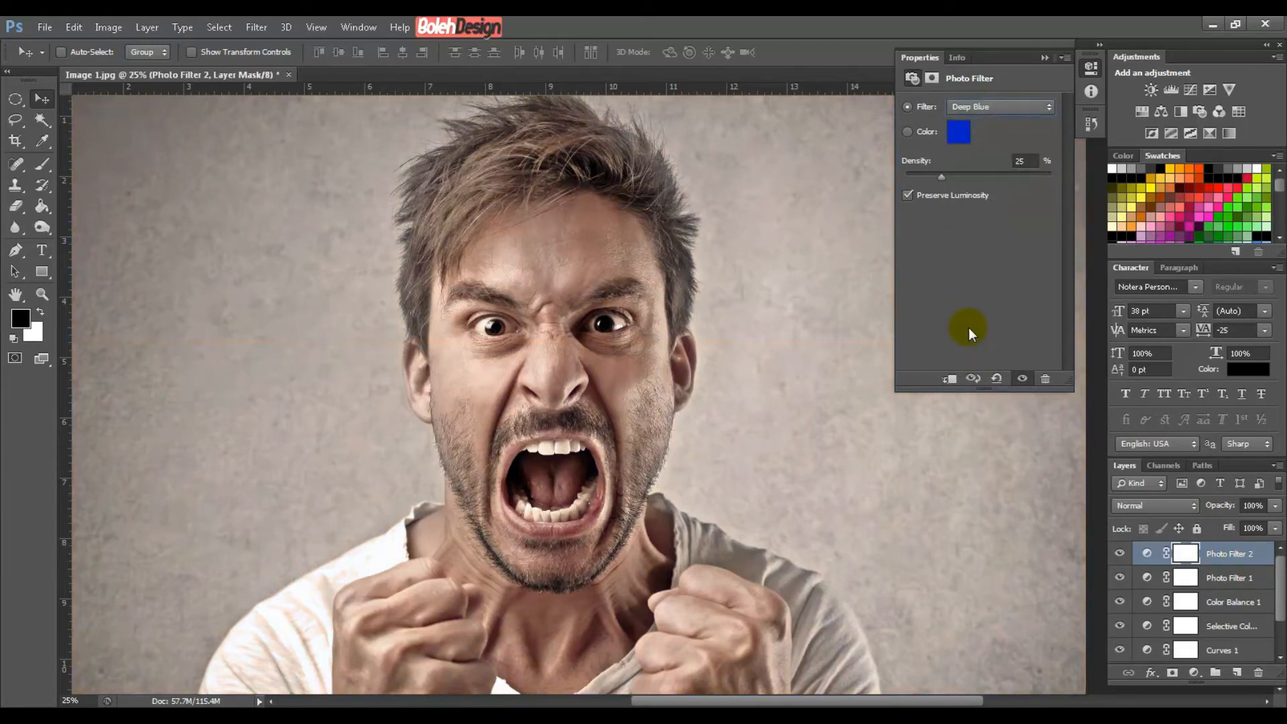
drag(1028, 160, 956, 157)
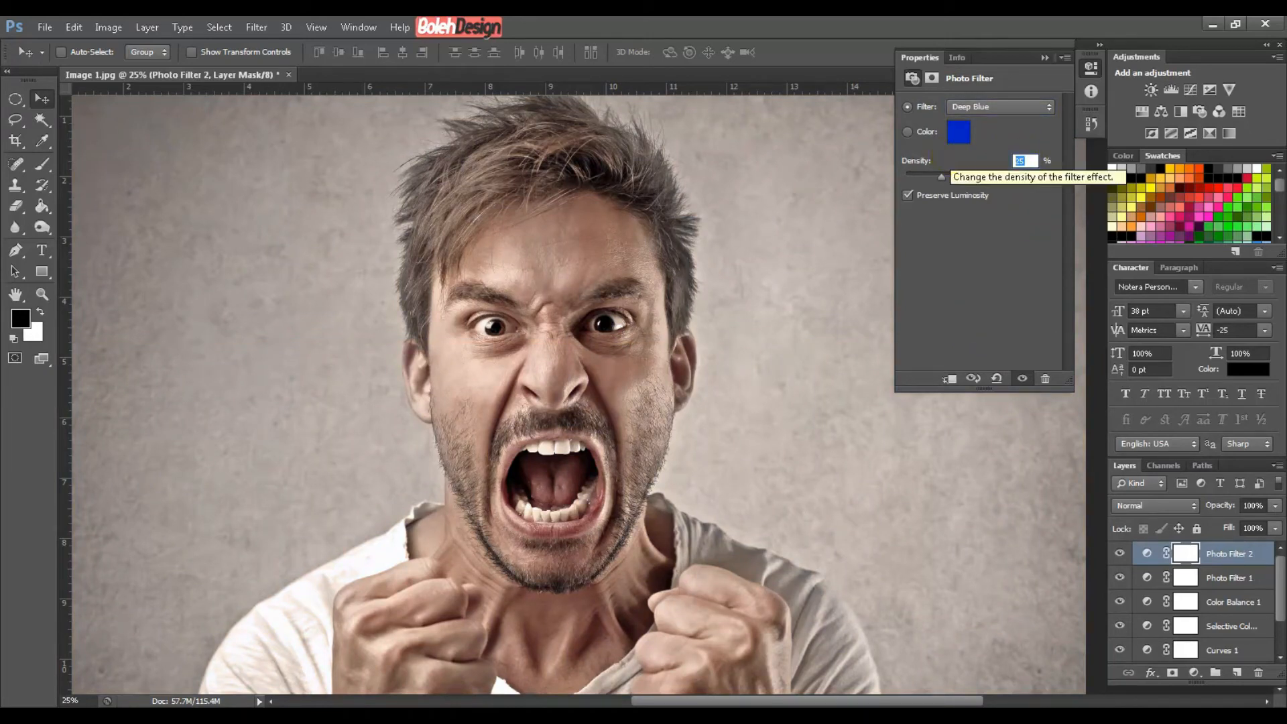
text(55)
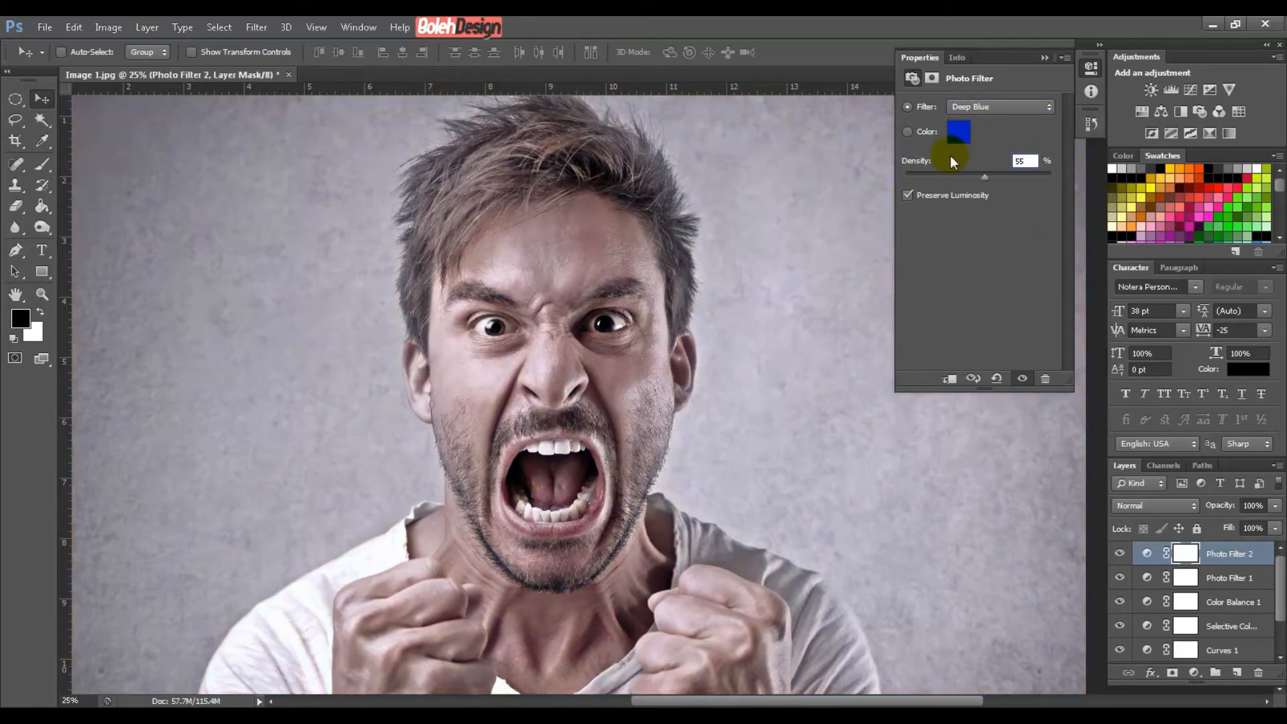
key(BackSpace)
text(7)
Duplicate the Background layer and place the copy at the top of the layer stack
scroll(1277, 566, down, 3)
click(1187, 654)
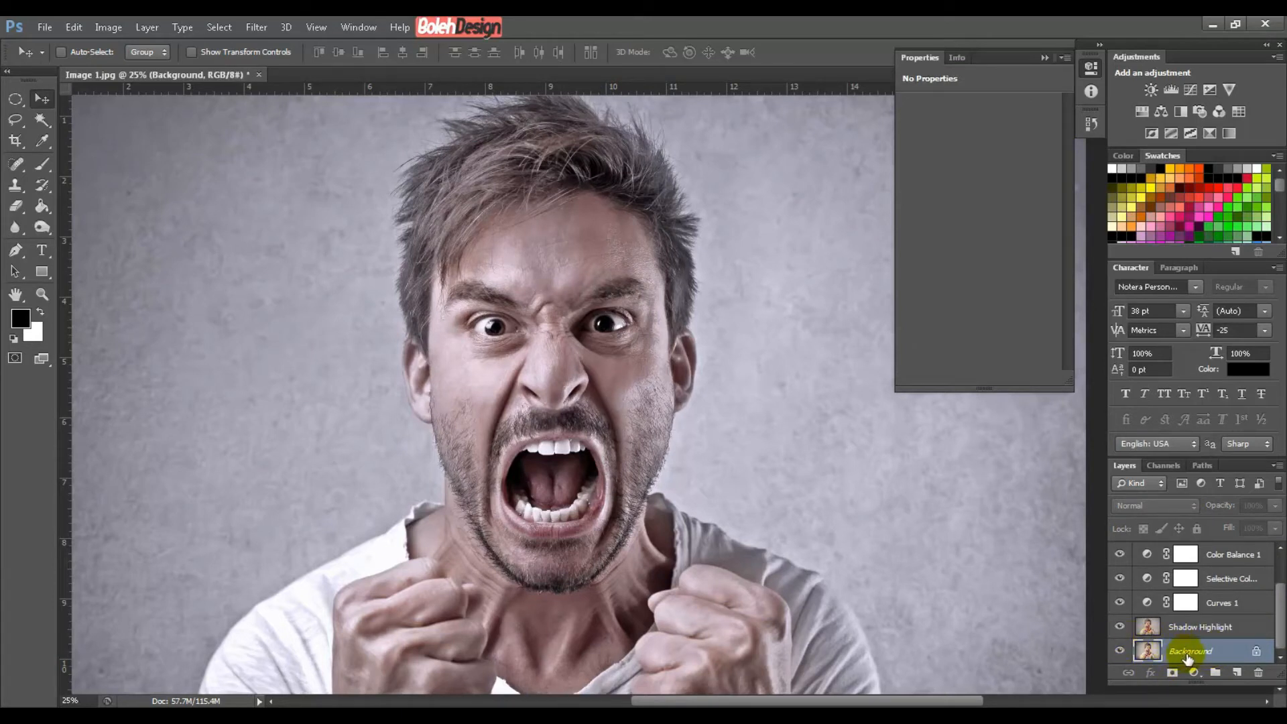
drag(1188, 657, 1209, 547)
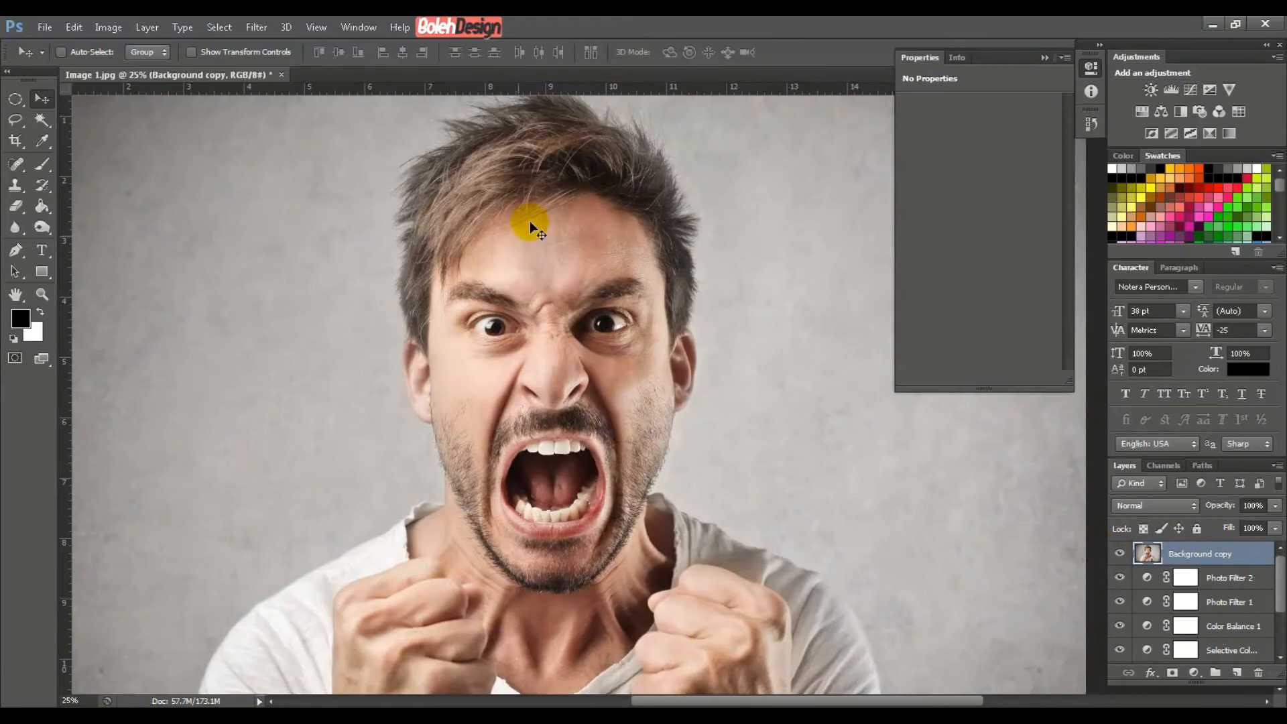
Toggle the Background copy's visibility to compare the original with the retouched photo, select the Photo Filter 2 layer and leave the copy hidden
click(1122, 554)
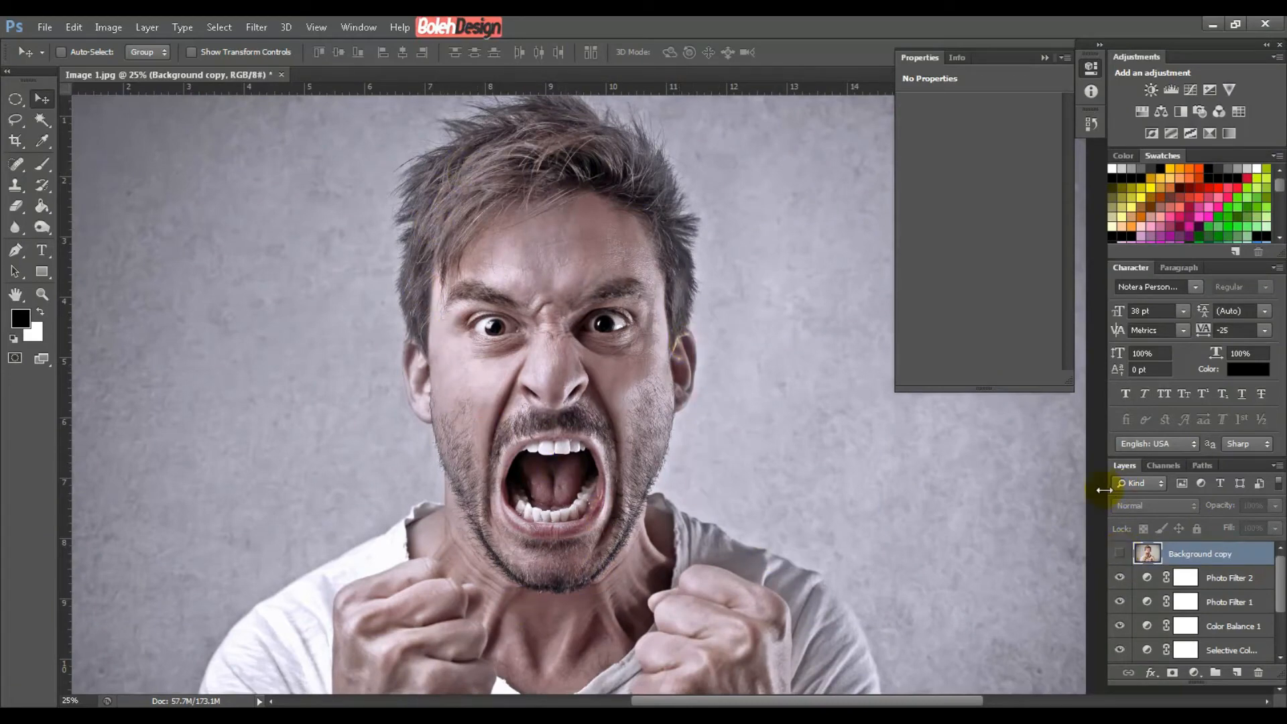
click(1119, 554)
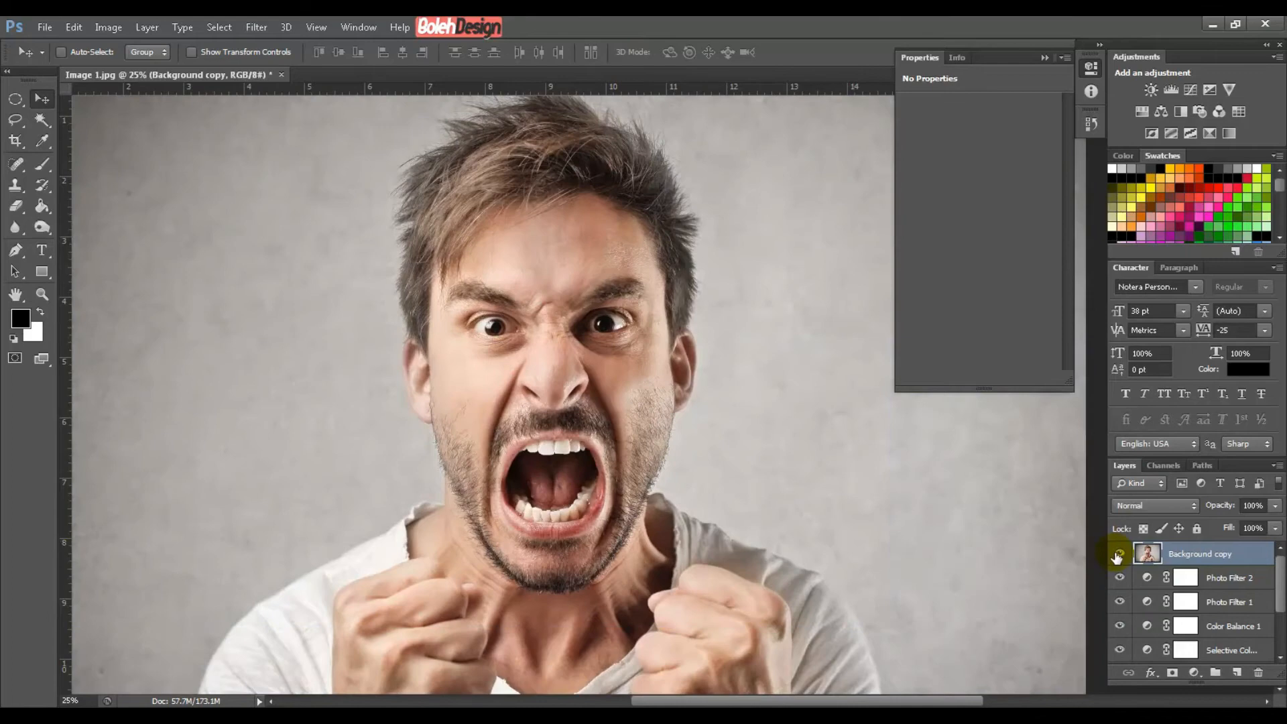
click(1118, 555)
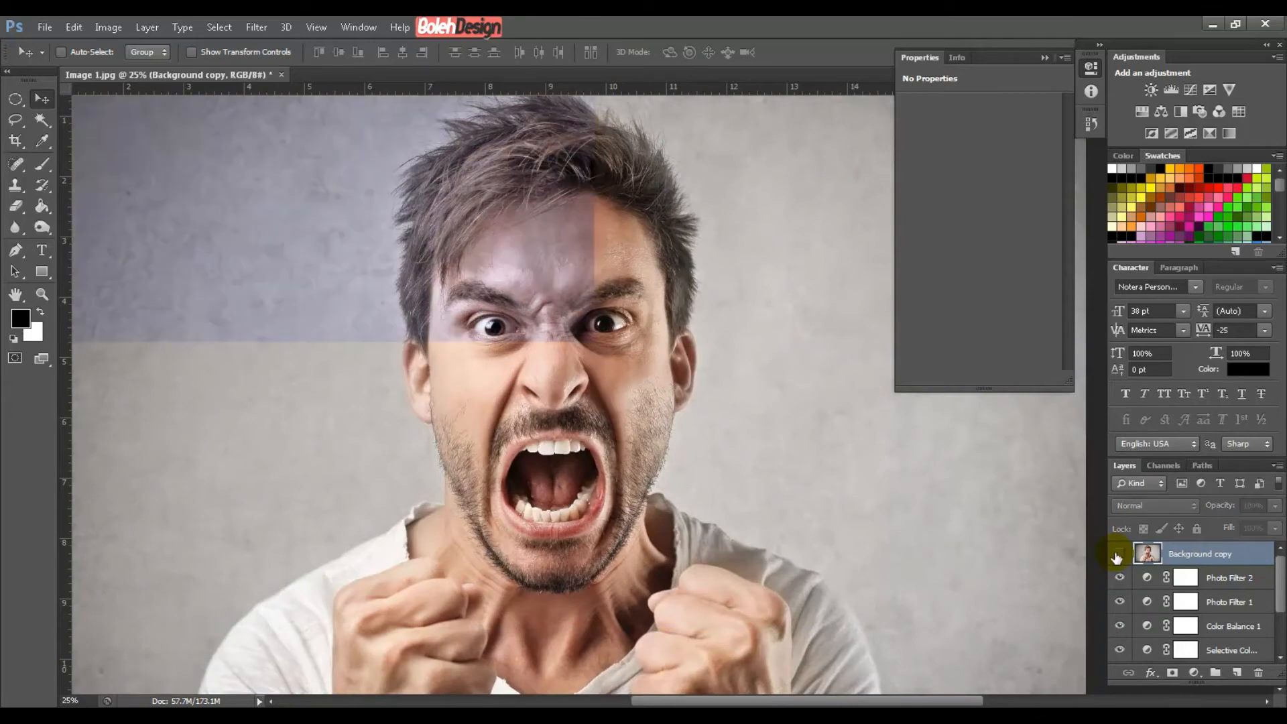
click(1118, 555)
click(1118, 555)
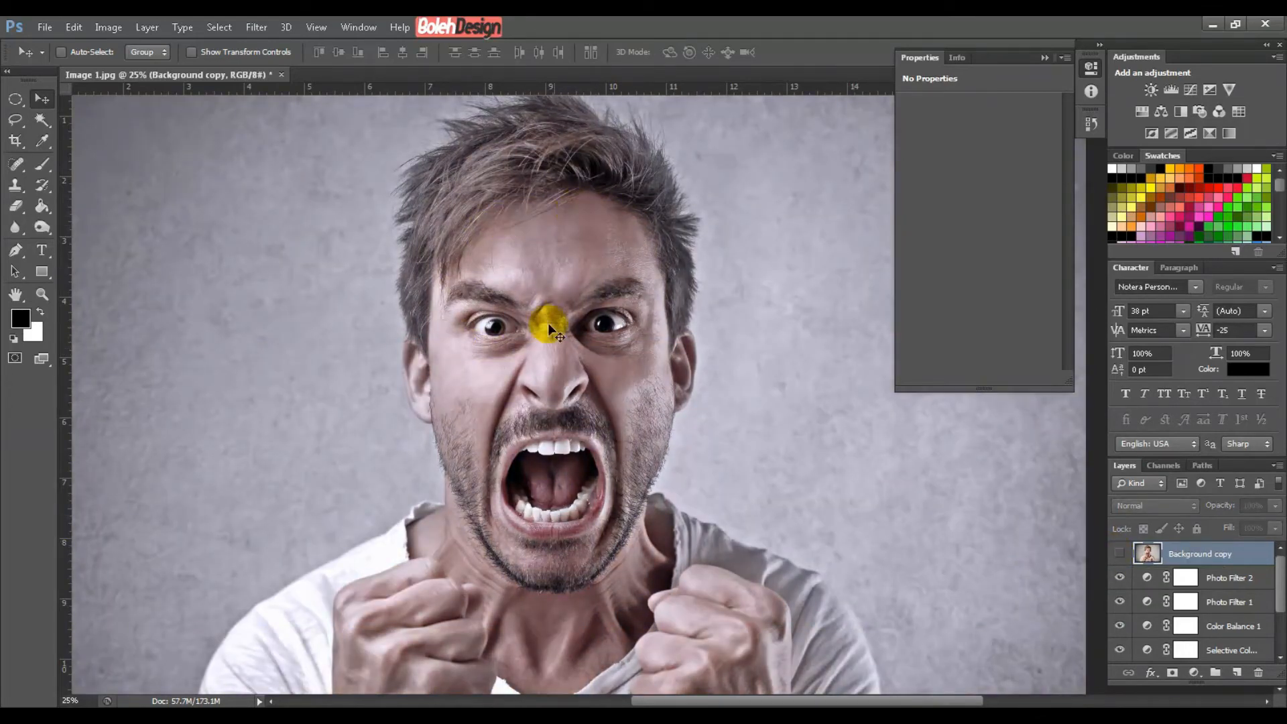
click(1256, 580)
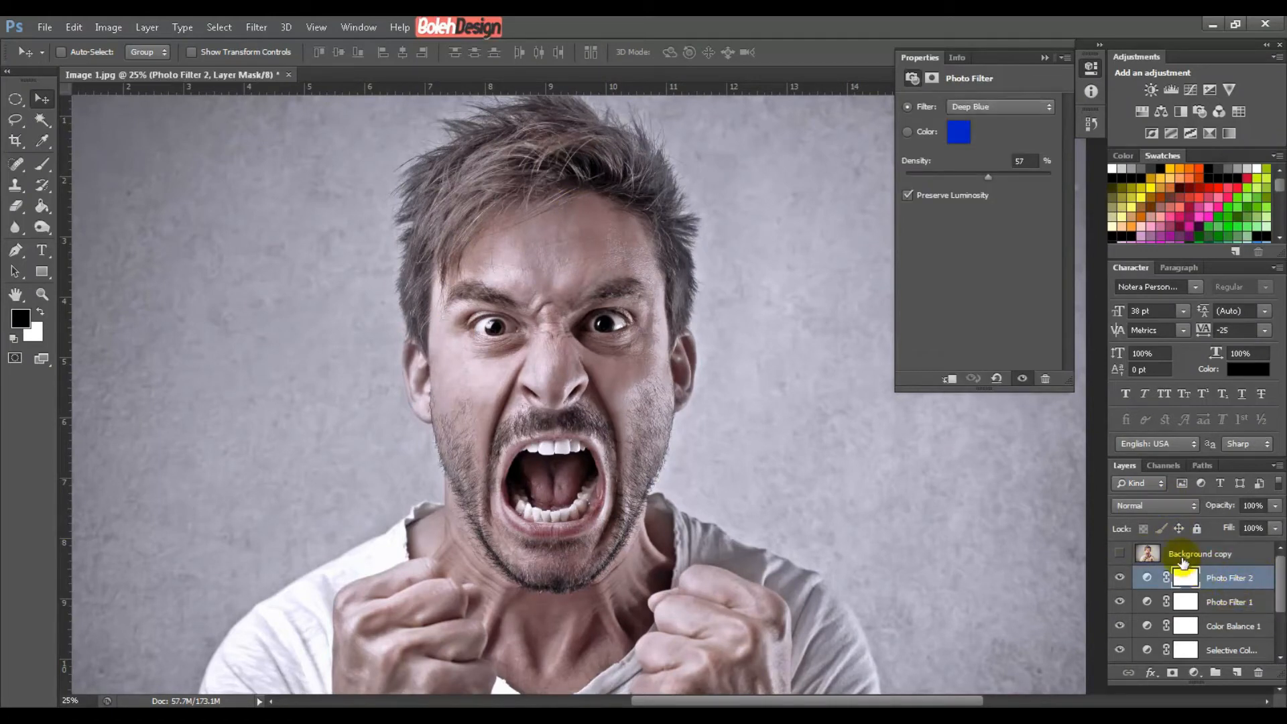
click(1121, 554)
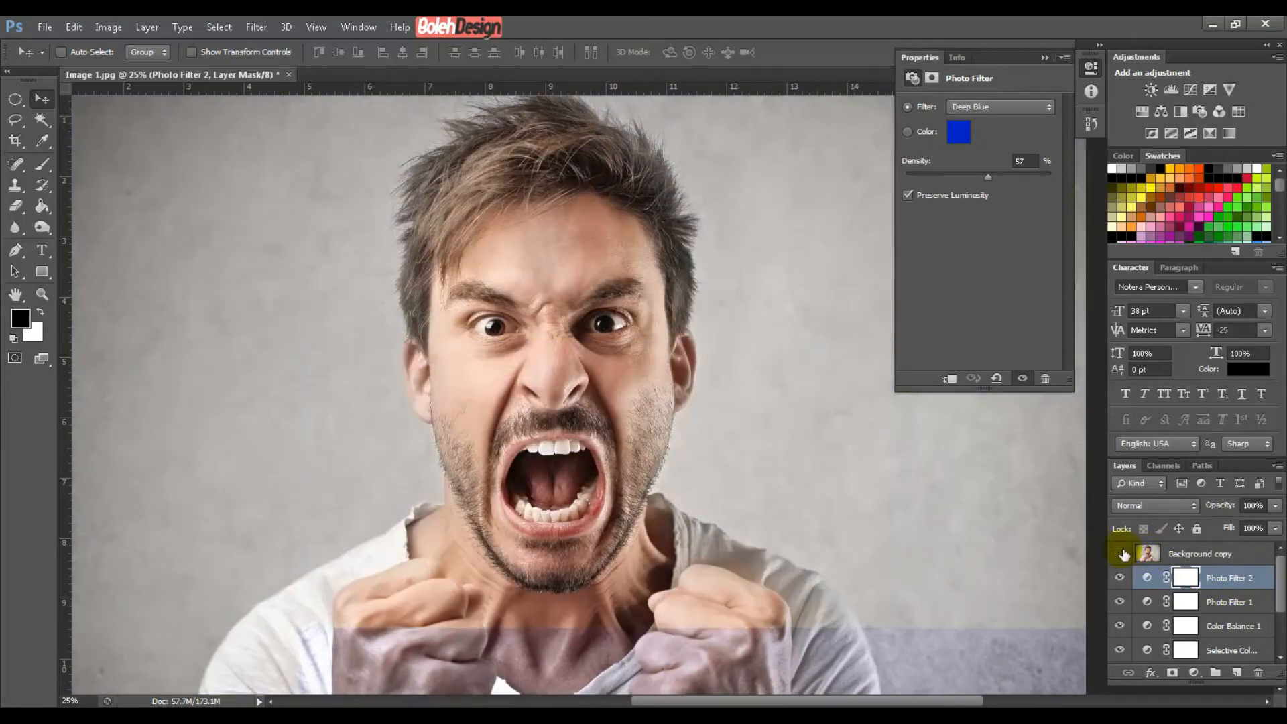
click(1121, 554)
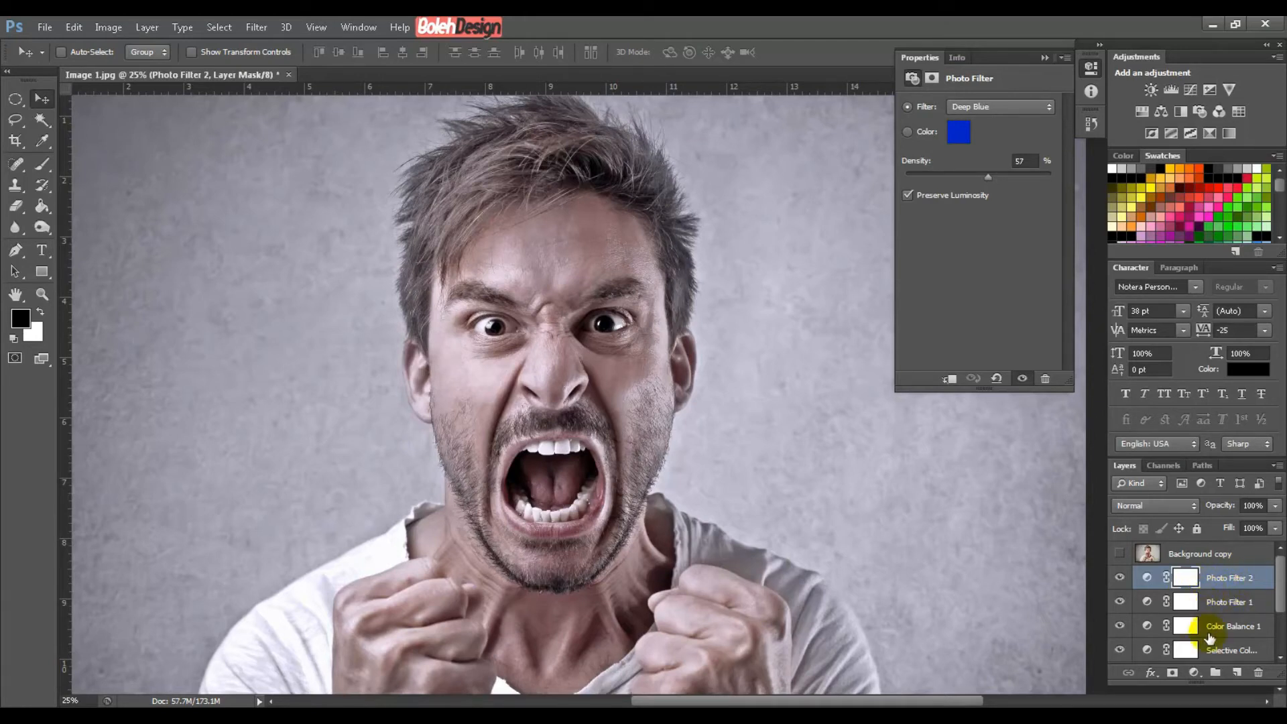
Add a Vibrance adjustment layer above Photo Filter 2 with vibrance +70 and saturation +30
click(1194, 673)
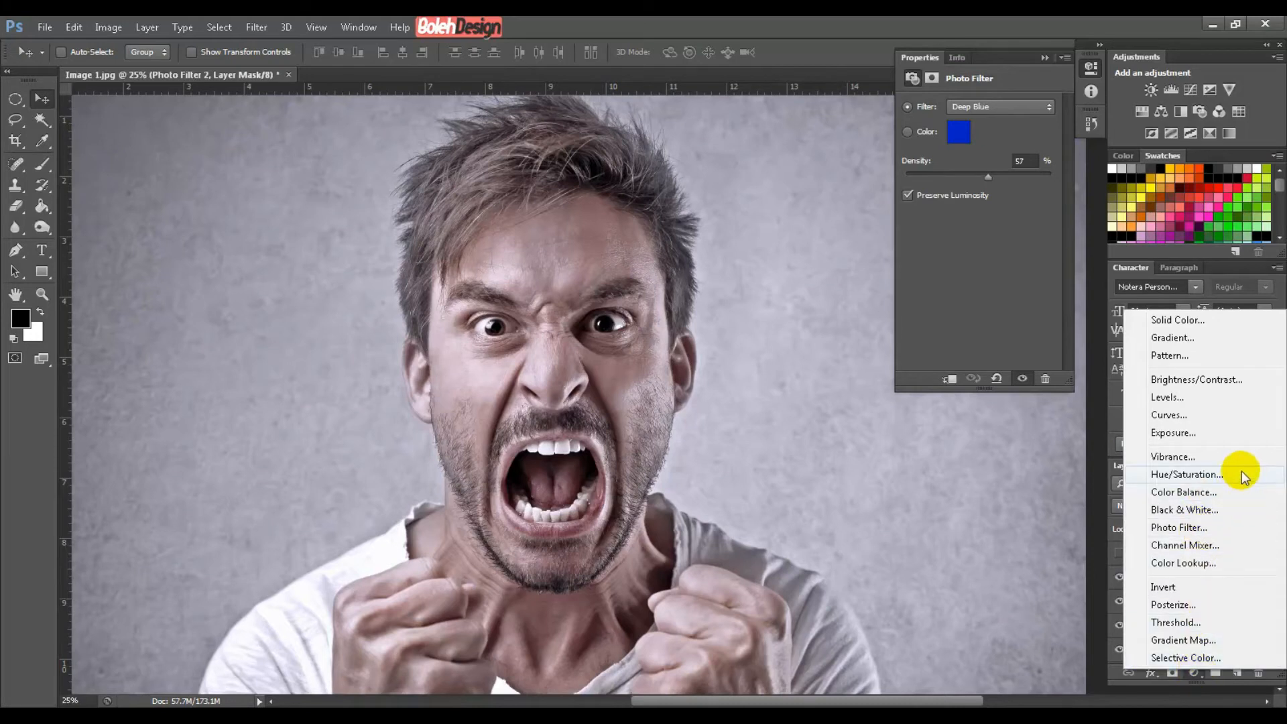
click(1173, 457)
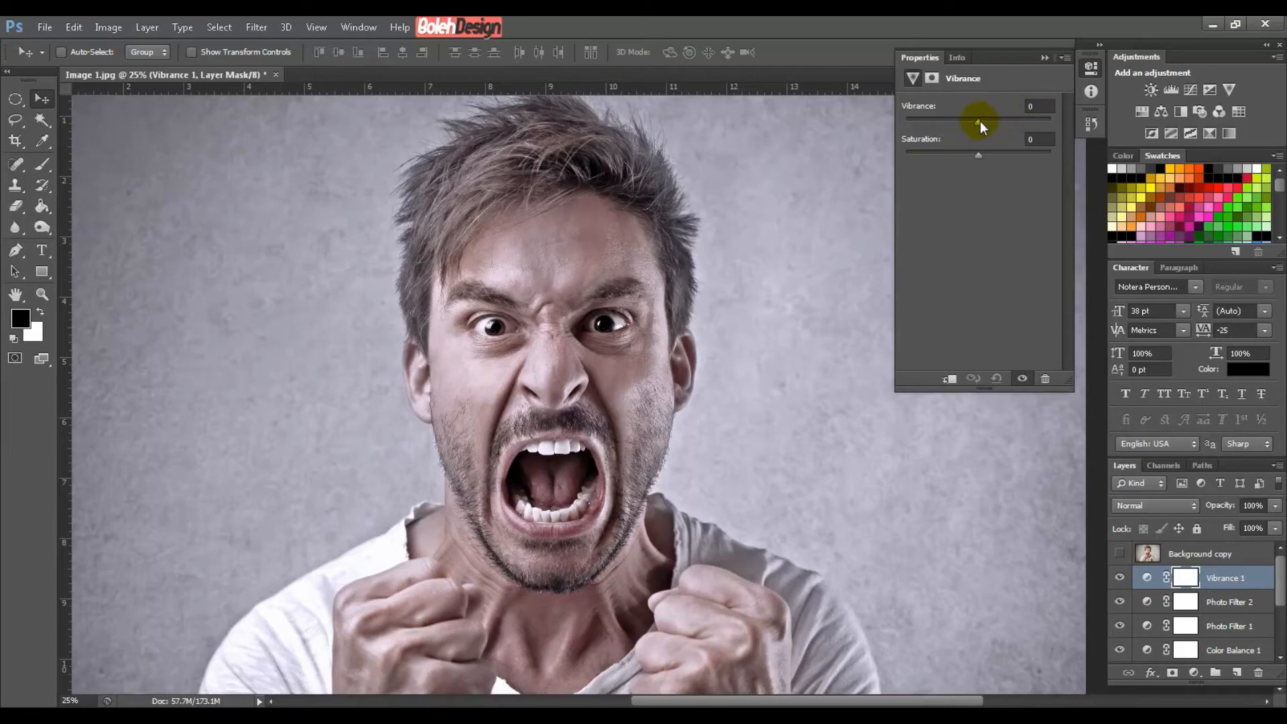
drag(980, 119, 1062, 142)
click(1036, 140)
key(Return)
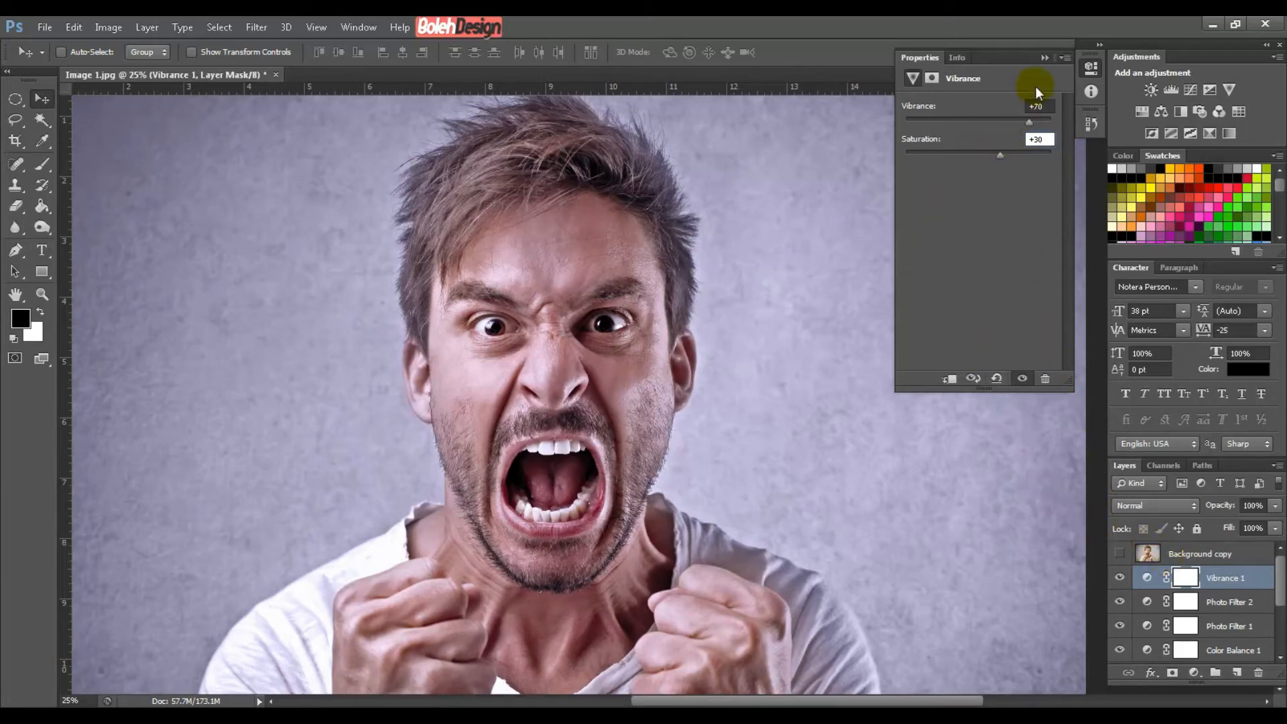
click(1045, 58)
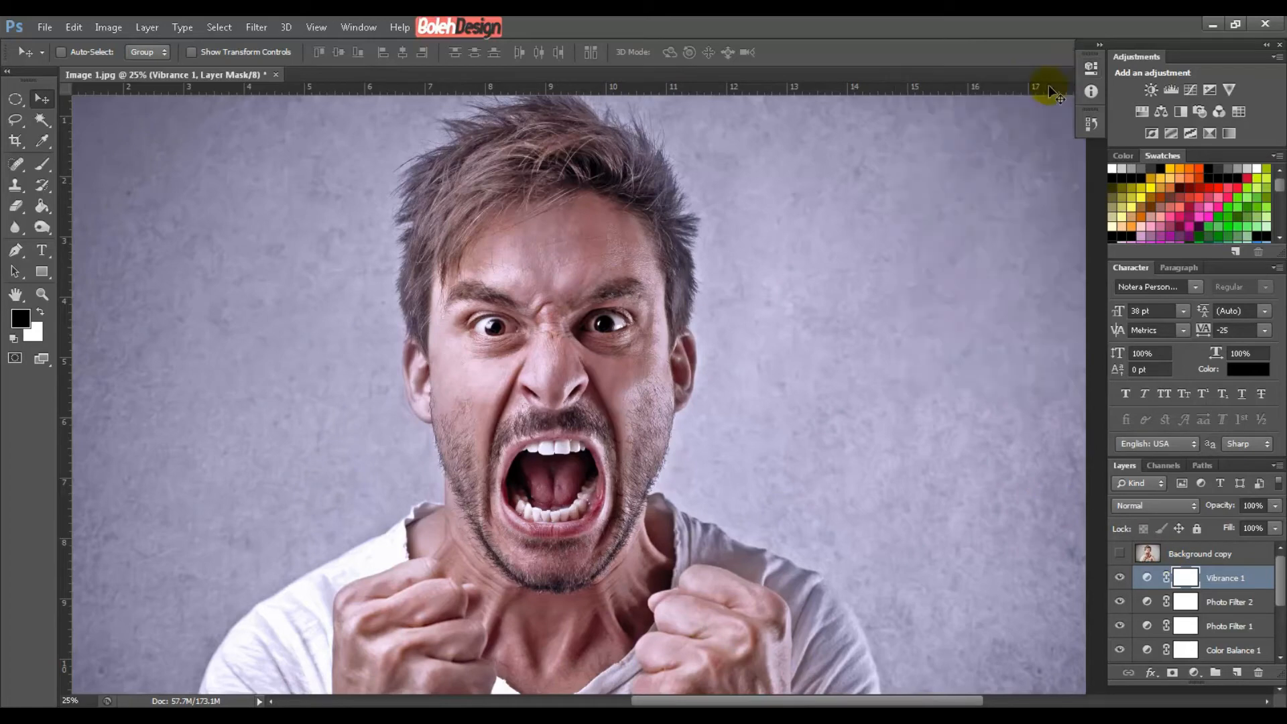
Show and hide the Background copy to compare the original photo with the retouched version
click(1120, 553)
click(1120, 554)
drag(656, 468, 697, 527)
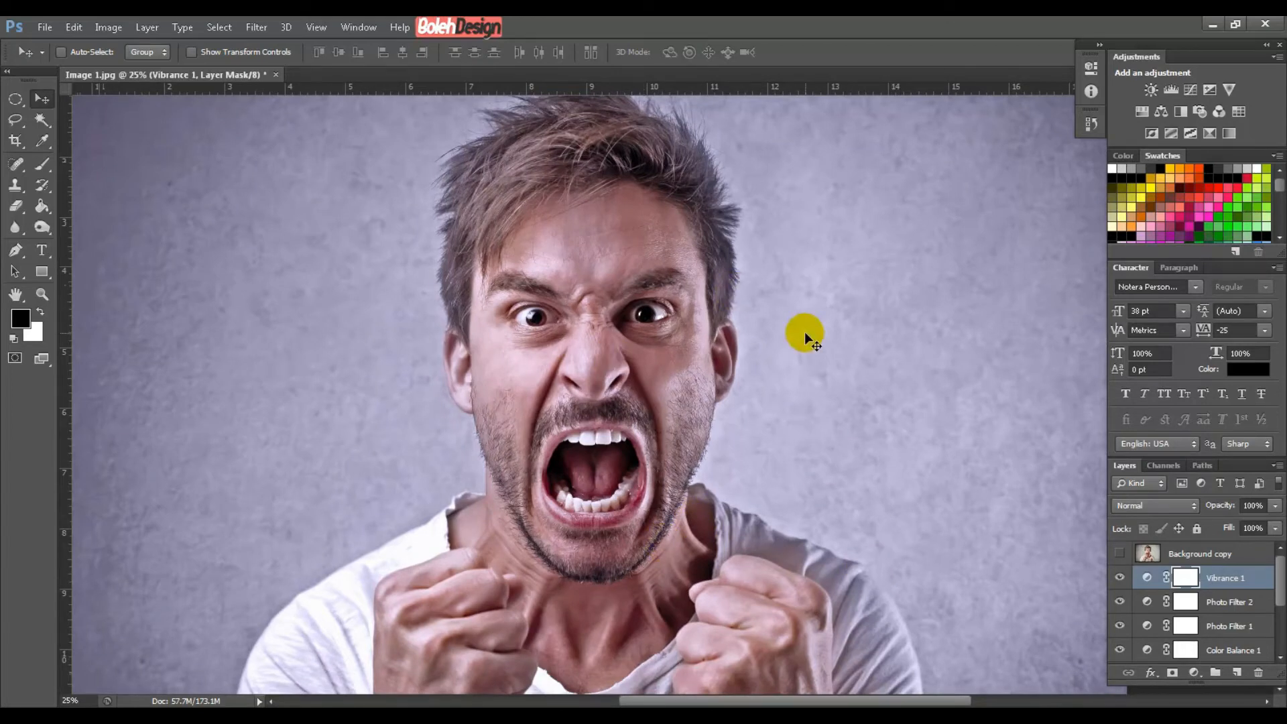
Select all layers from Vibrance 1 down to Background and duplicate them within Image 1.jpg
mouse_move(1278, 576)
mouse_down()
mouse_move(1281, 630)
mouse_move(1277, 562)
mouse_up()
drag(1282, 575, 1282, 630)
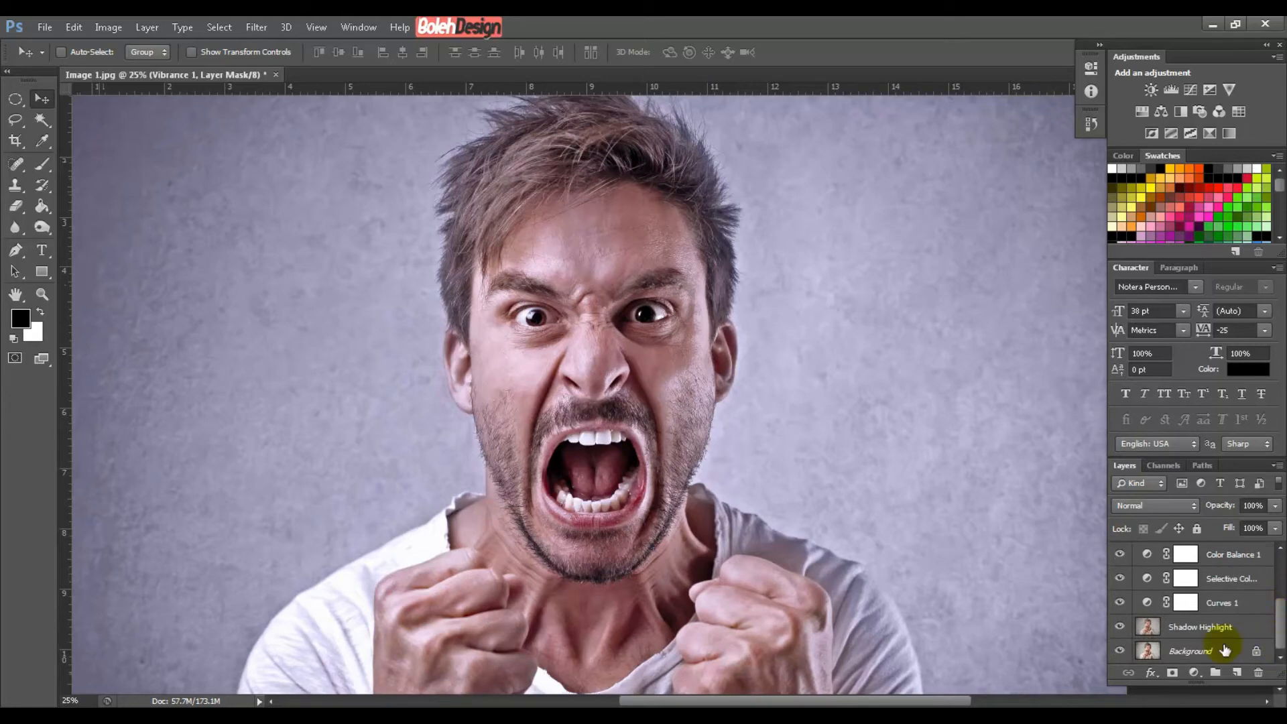
shift+click(1209, 652)
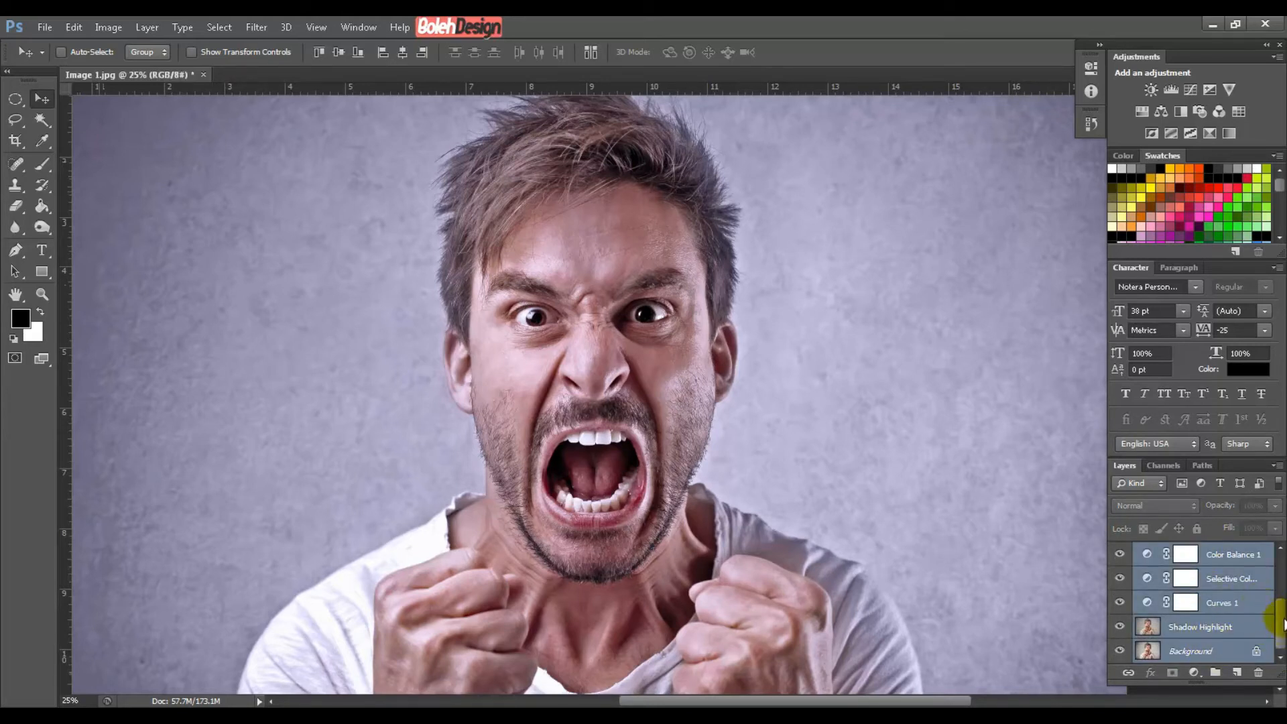
drag(1281, 607, 1278, 567)
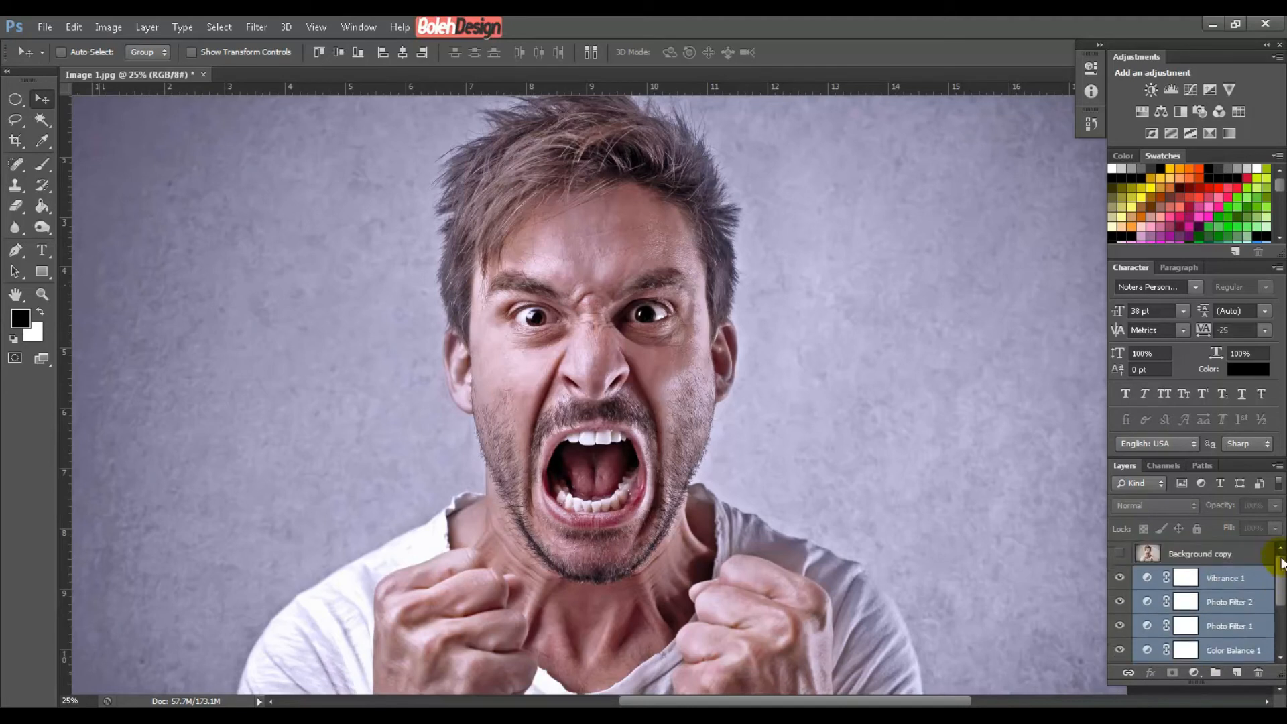
click(1278, 466)
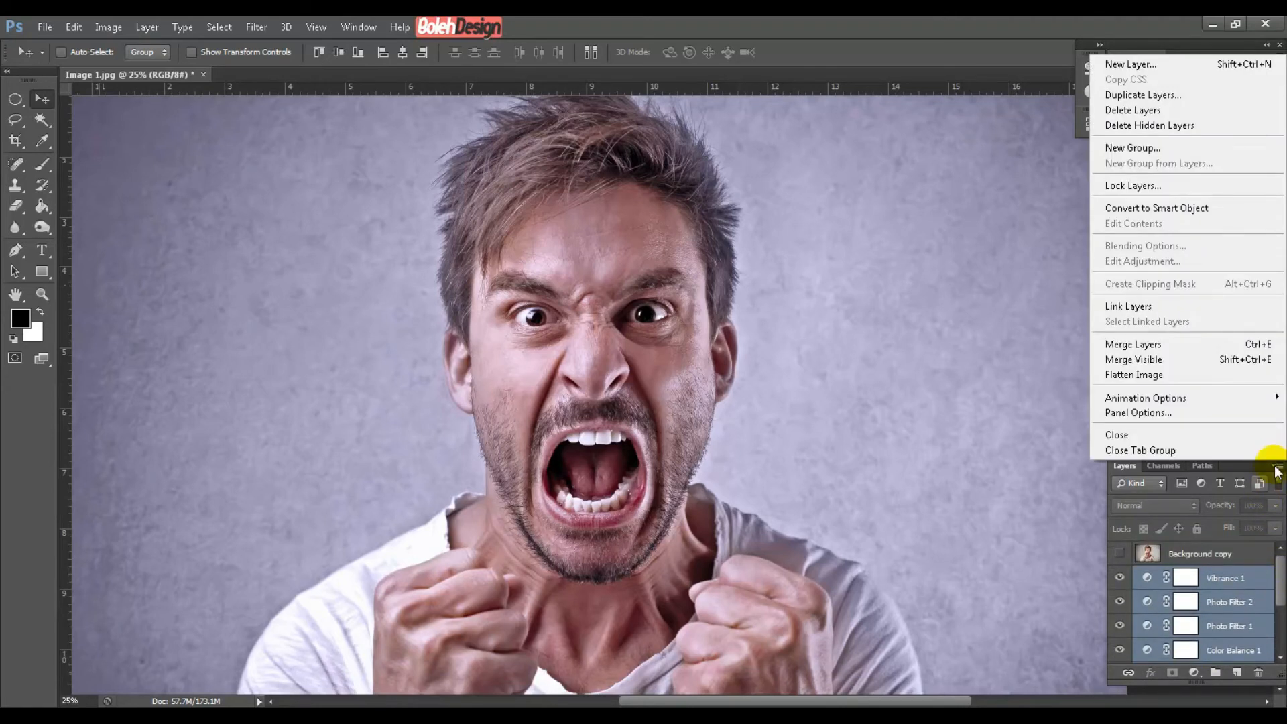
click(1128, 94)
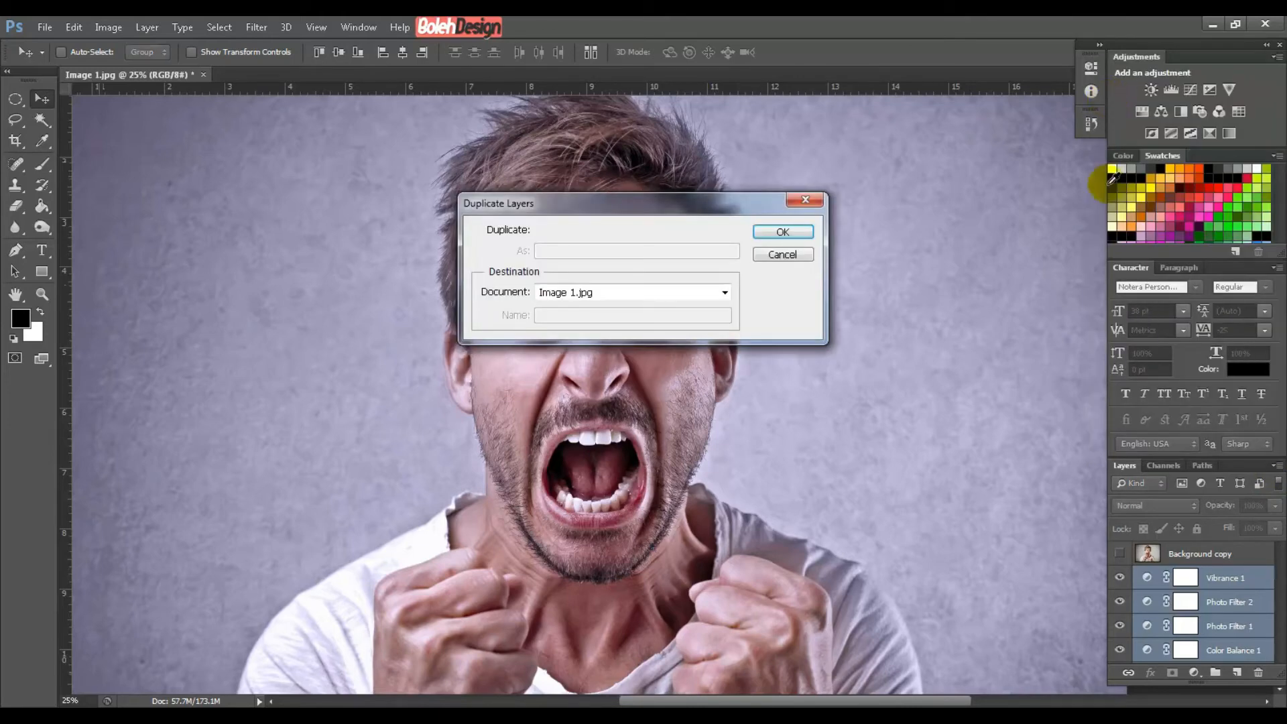
click(783, 231)
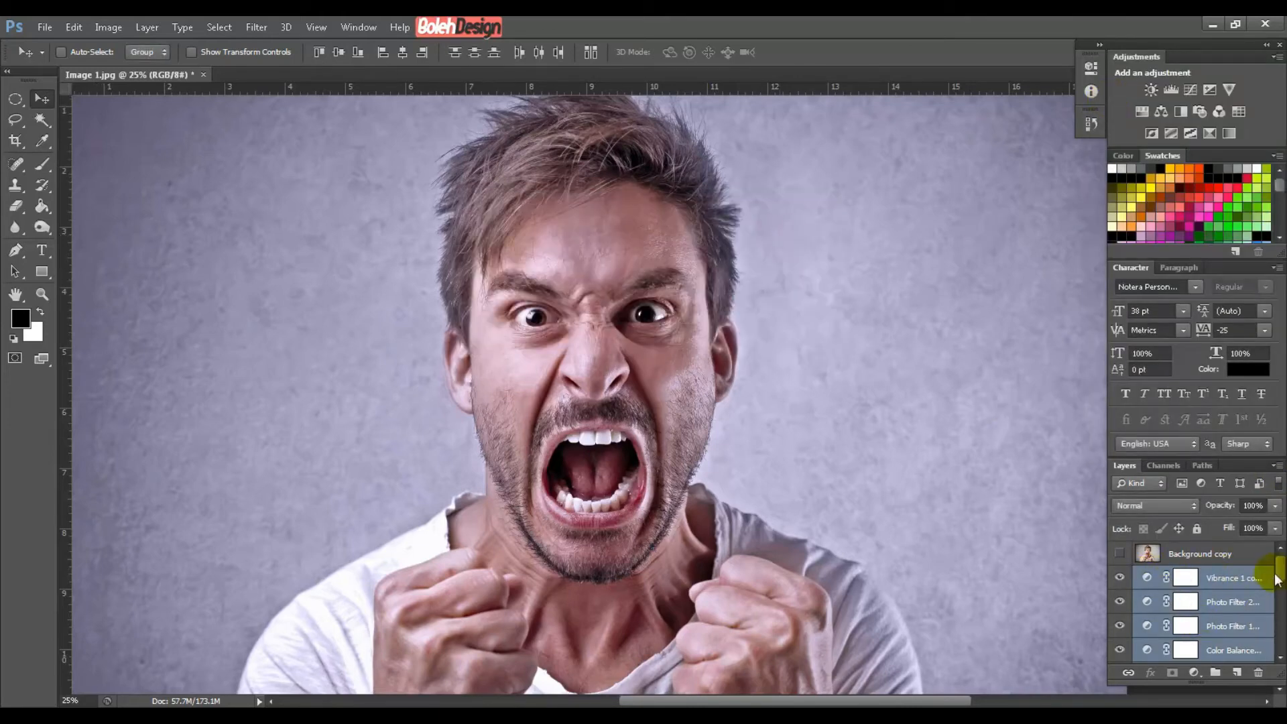
Merge the duplicated layers into a single layer below the Background copy
mouse_move(1280, 577)
mouse_down()
mouse_move(1267, 612)
mouse_move(1280, 638)
mouse_move(1278, 550)
mouse_move(1282, 594)
mouse_move(1281, 560)
mouse_up()
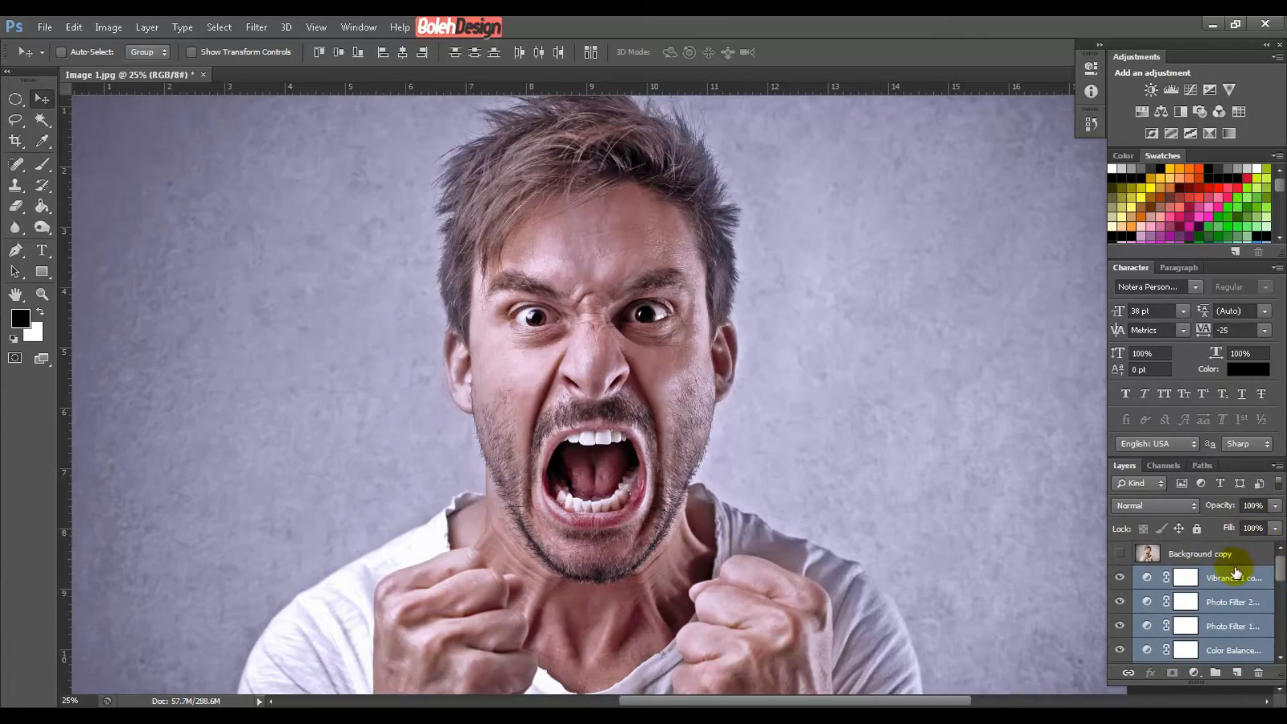
click(1275, 466)
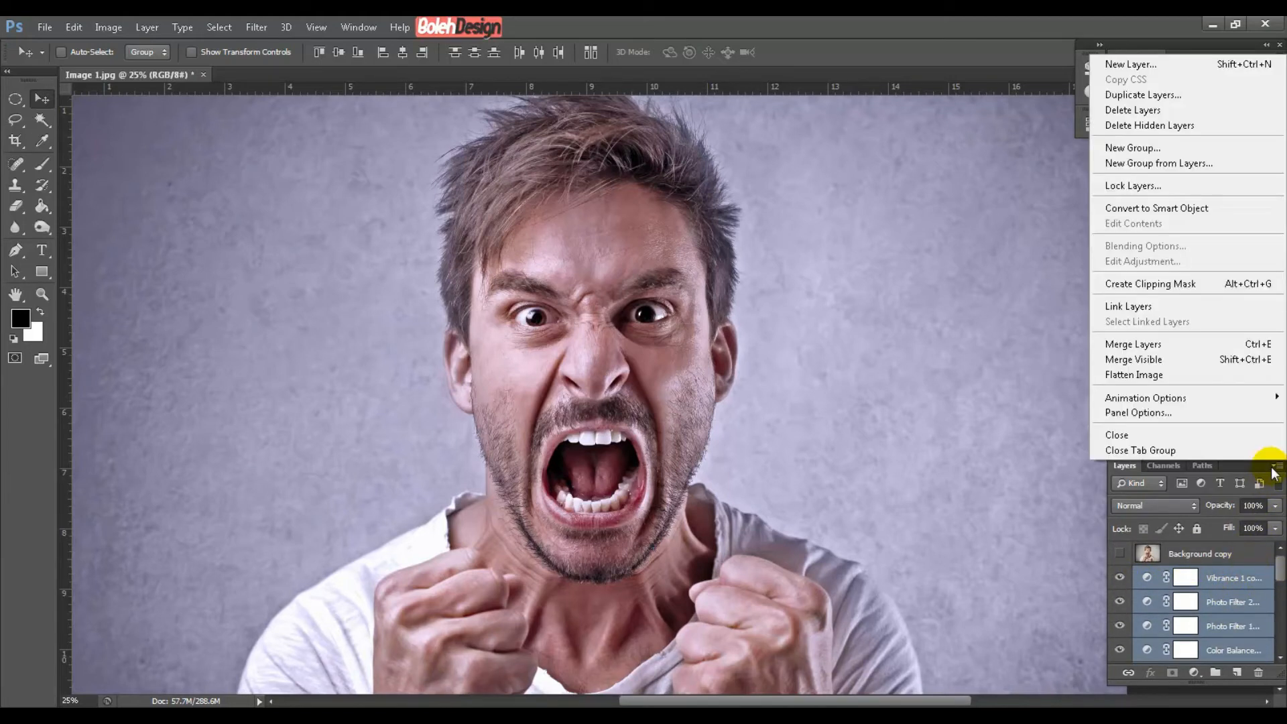
click(1179, 346)
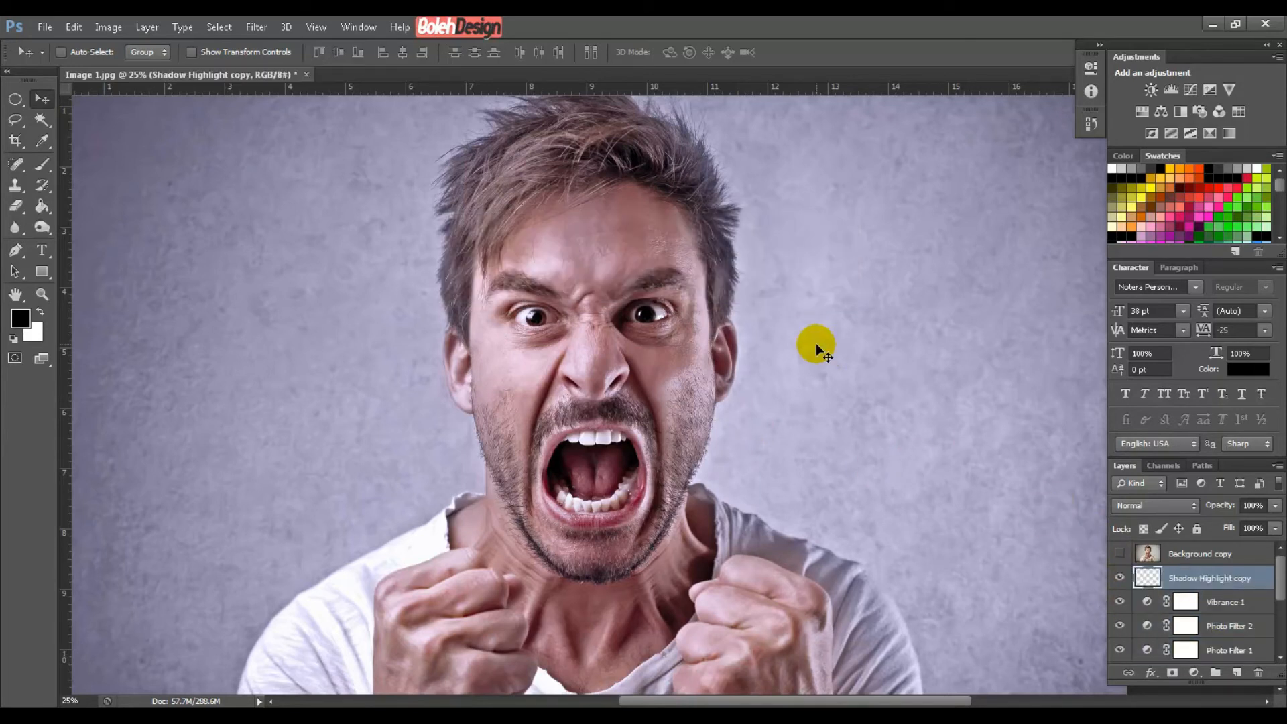
Toggle the merged Shadow Highlight copy layer's visibility to check it against the layers beneath, keeping its name
click(1118, 579)
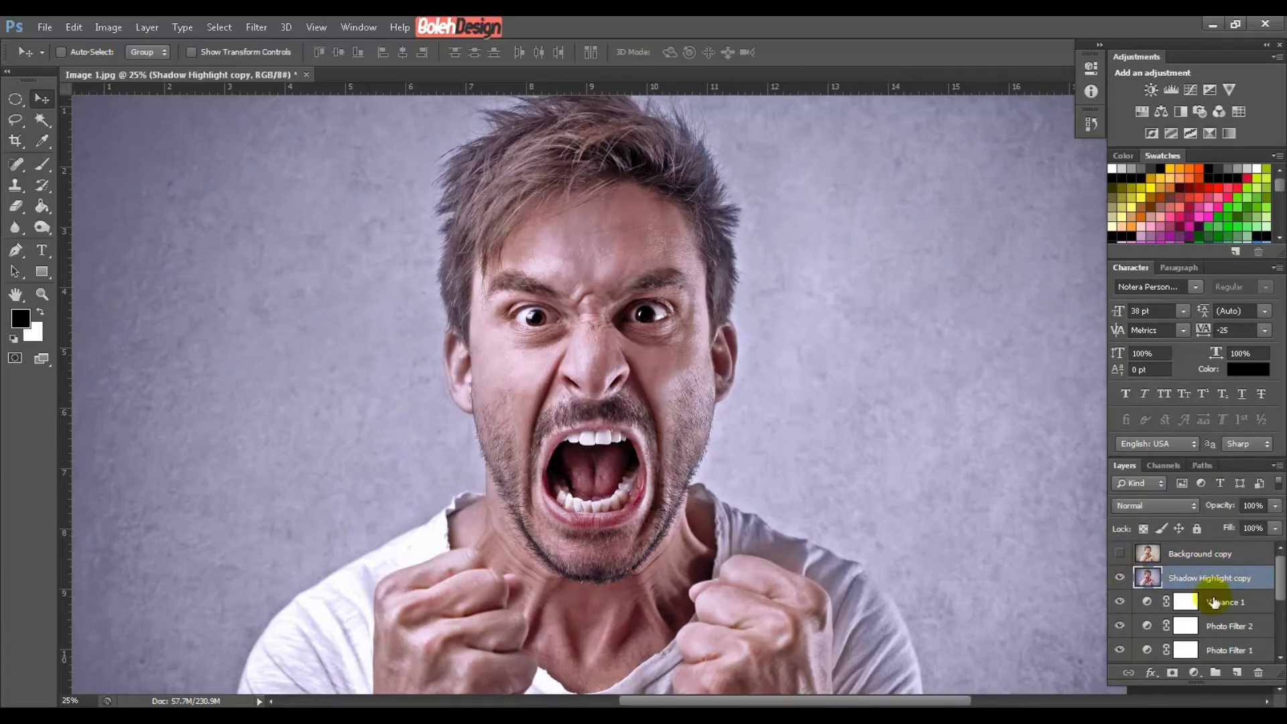
mouse_move(1280, 590)
mouse_down()
mouse_move(1276, 631)
mouse_move(1271, 567)
mouse_up()
drag(1281, 575, 1258, 546)
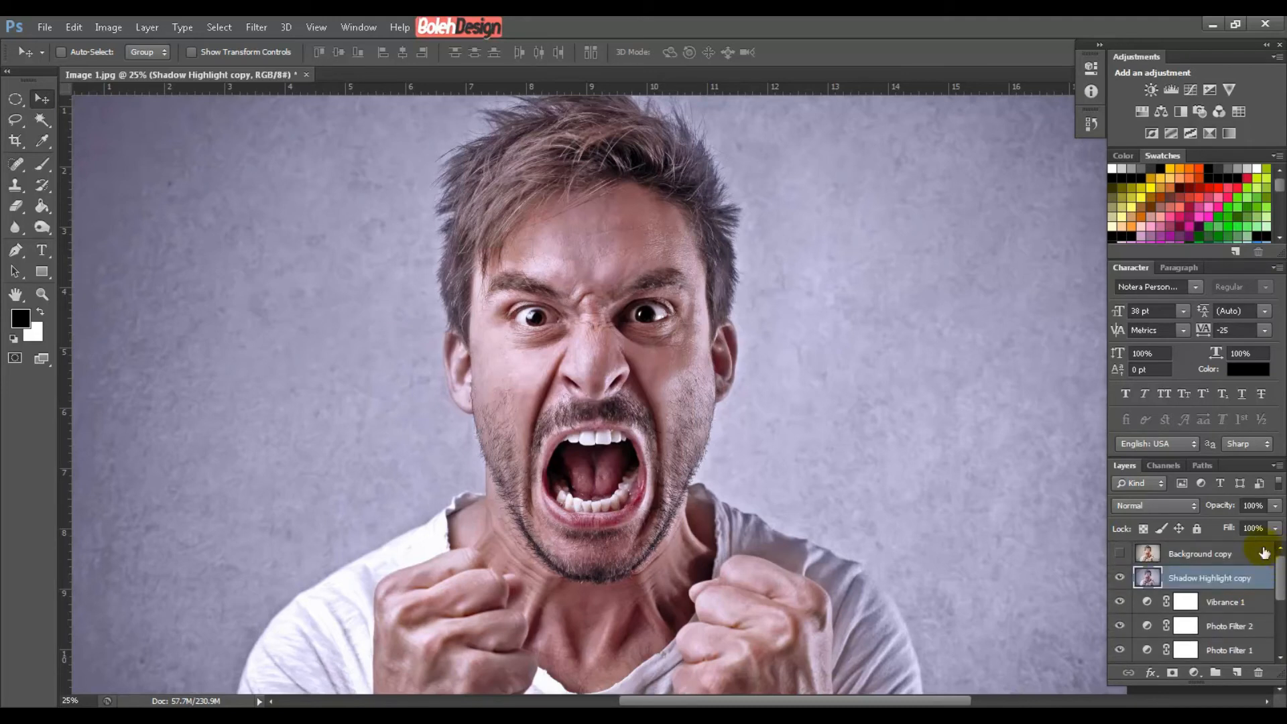
click(1120, 578)
click(1120, 578)
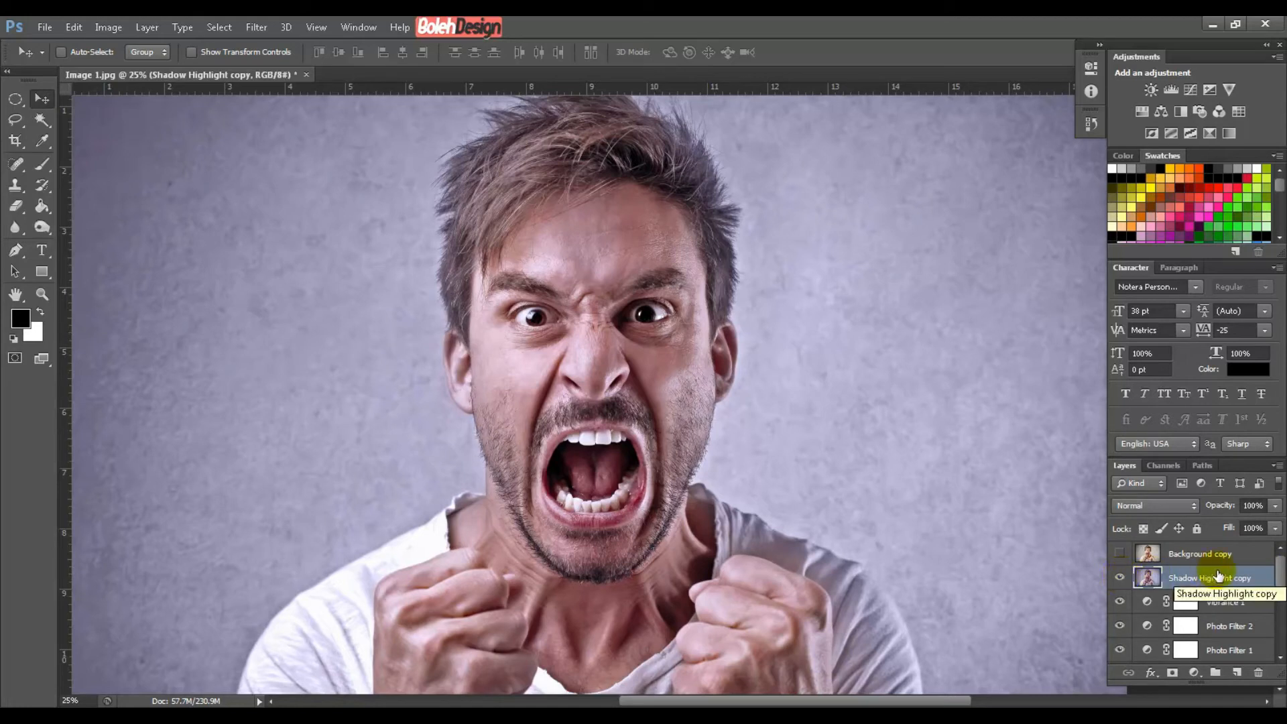
double_click(1245, 580)
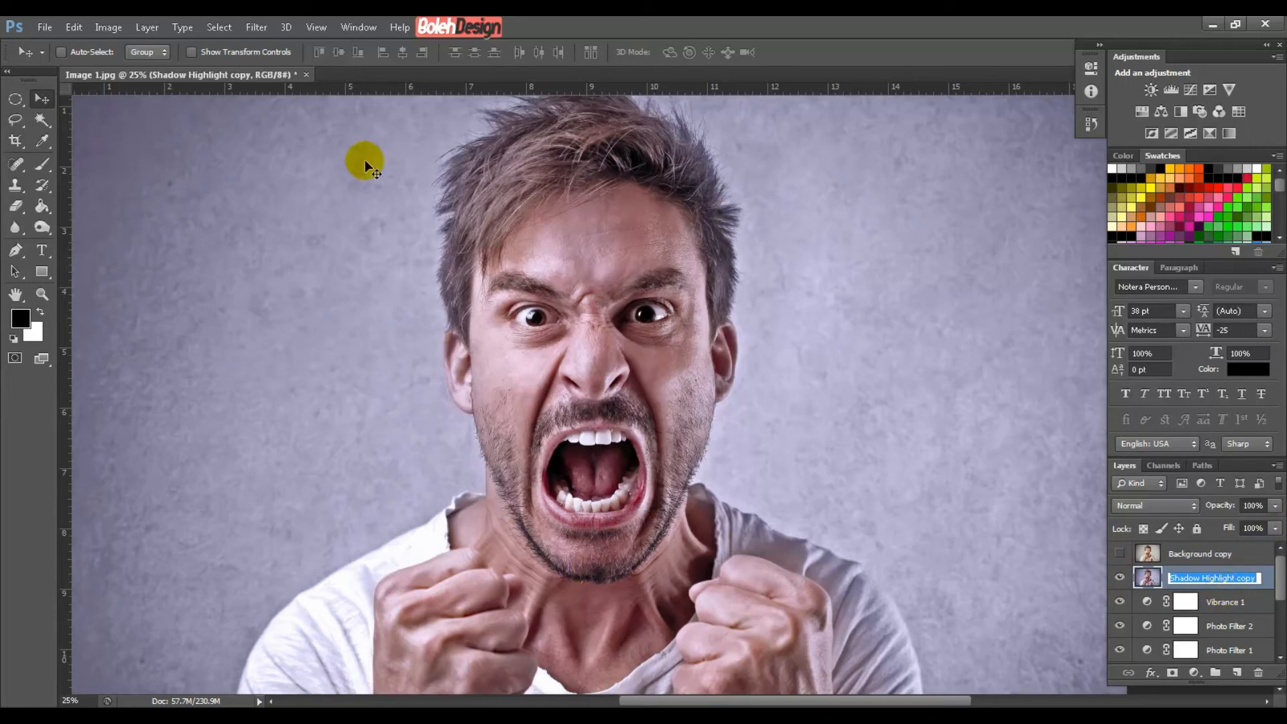
key(Return)
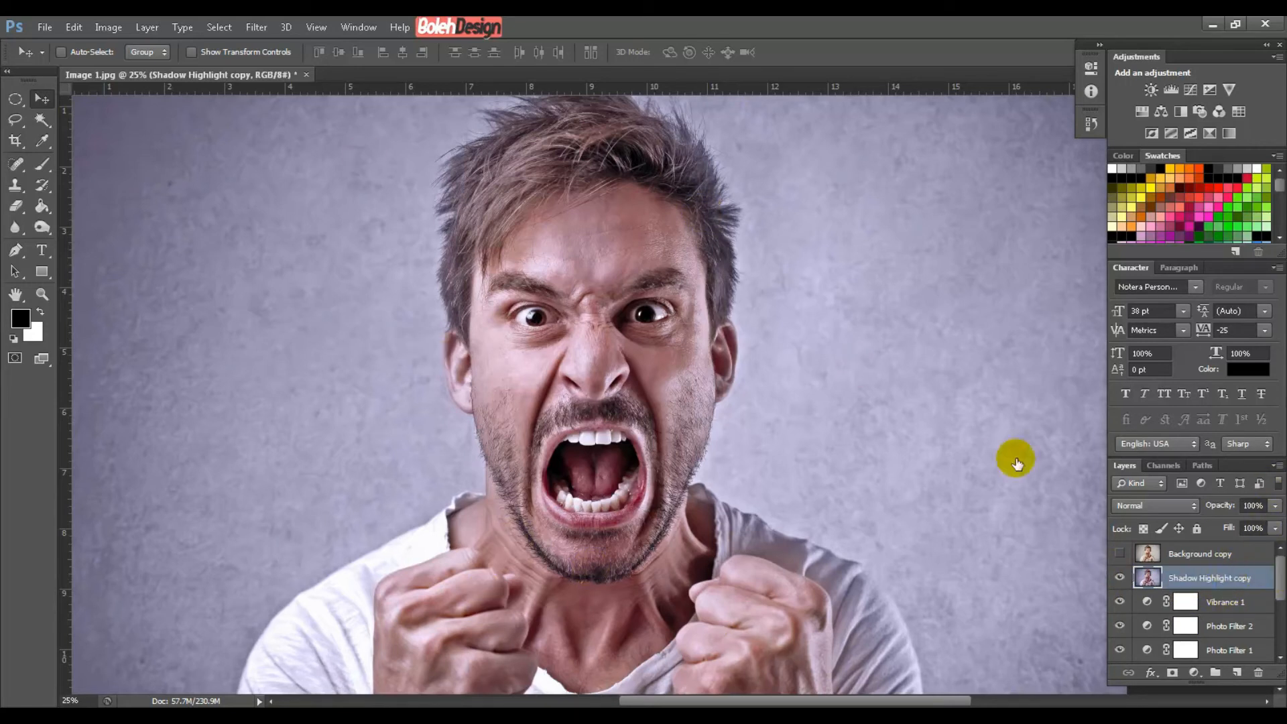
Apply the High Pass filter to the merged Shadow Highlight copy layer with a radius of 0.3 pixels
click(265, 34)
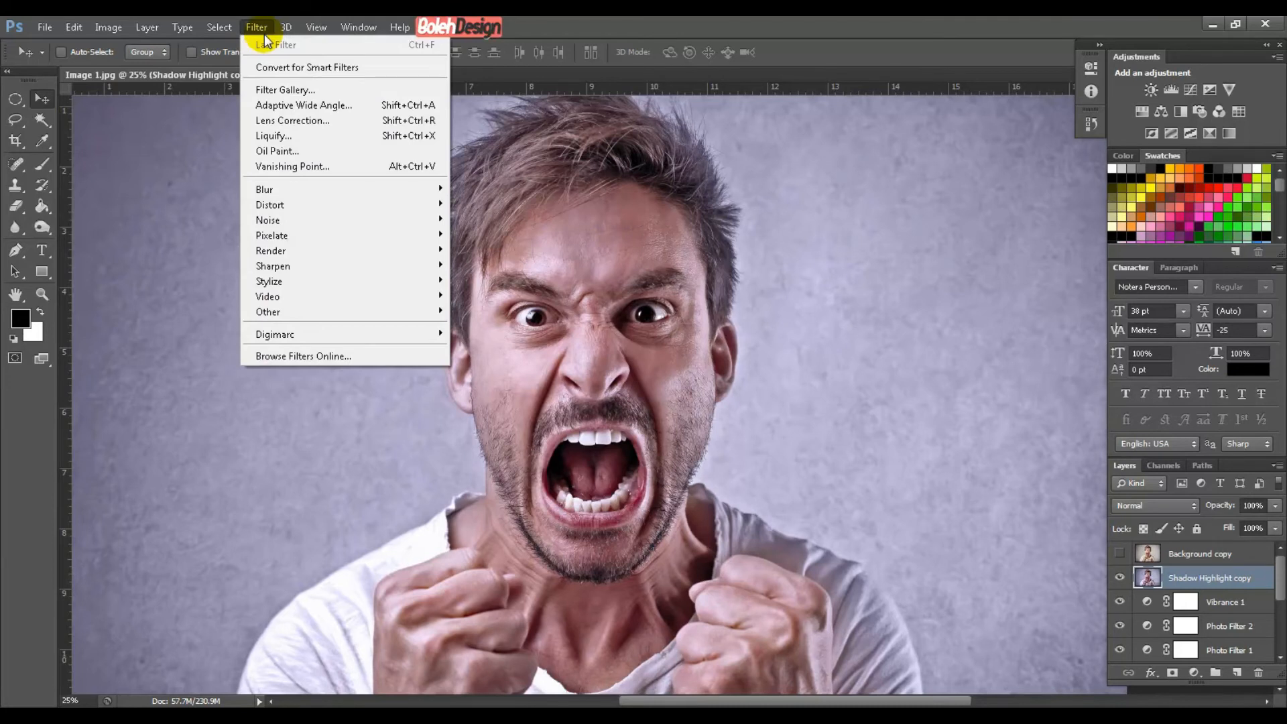
mouse_move(369, 307)
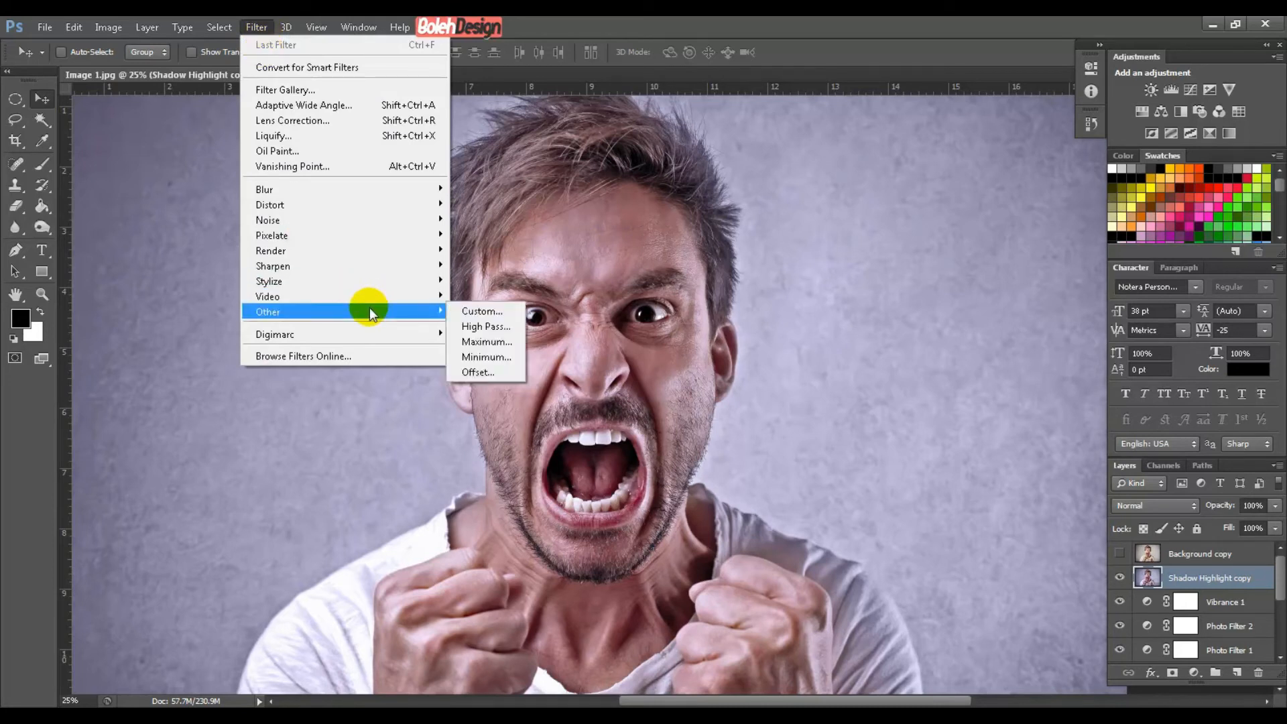
click(491, 329)
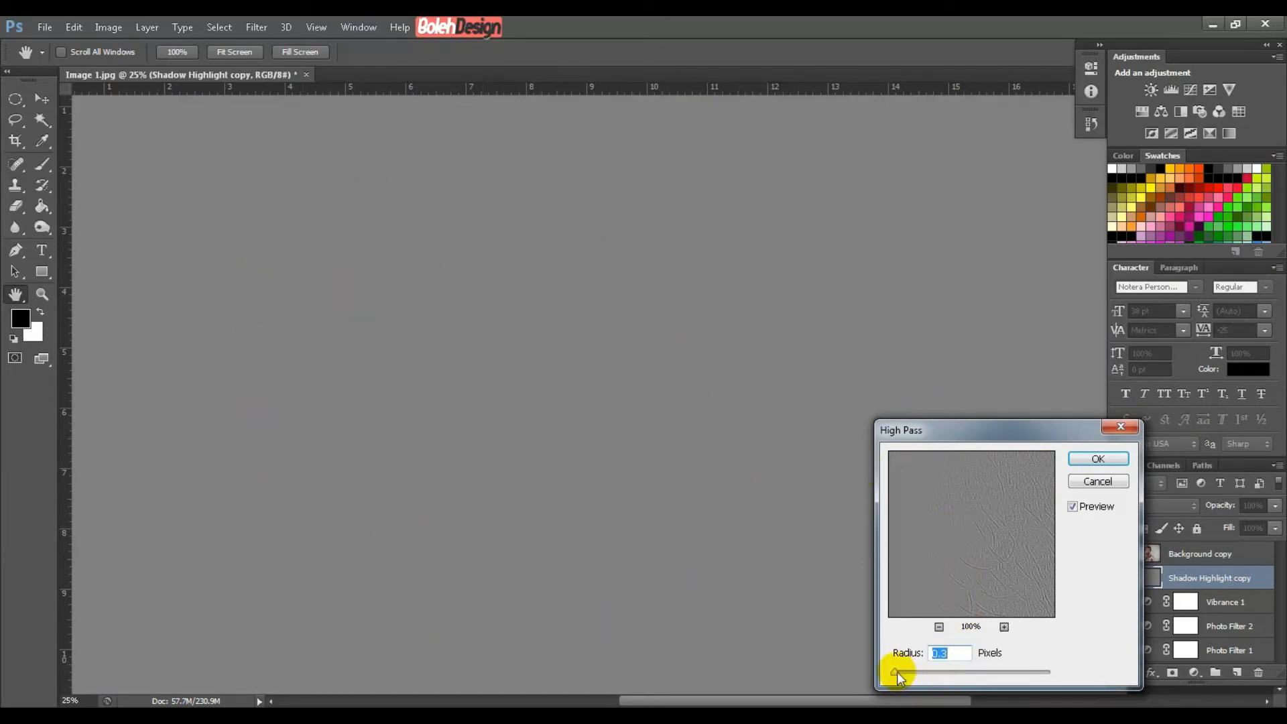
drag(922, 672, 928, 672)
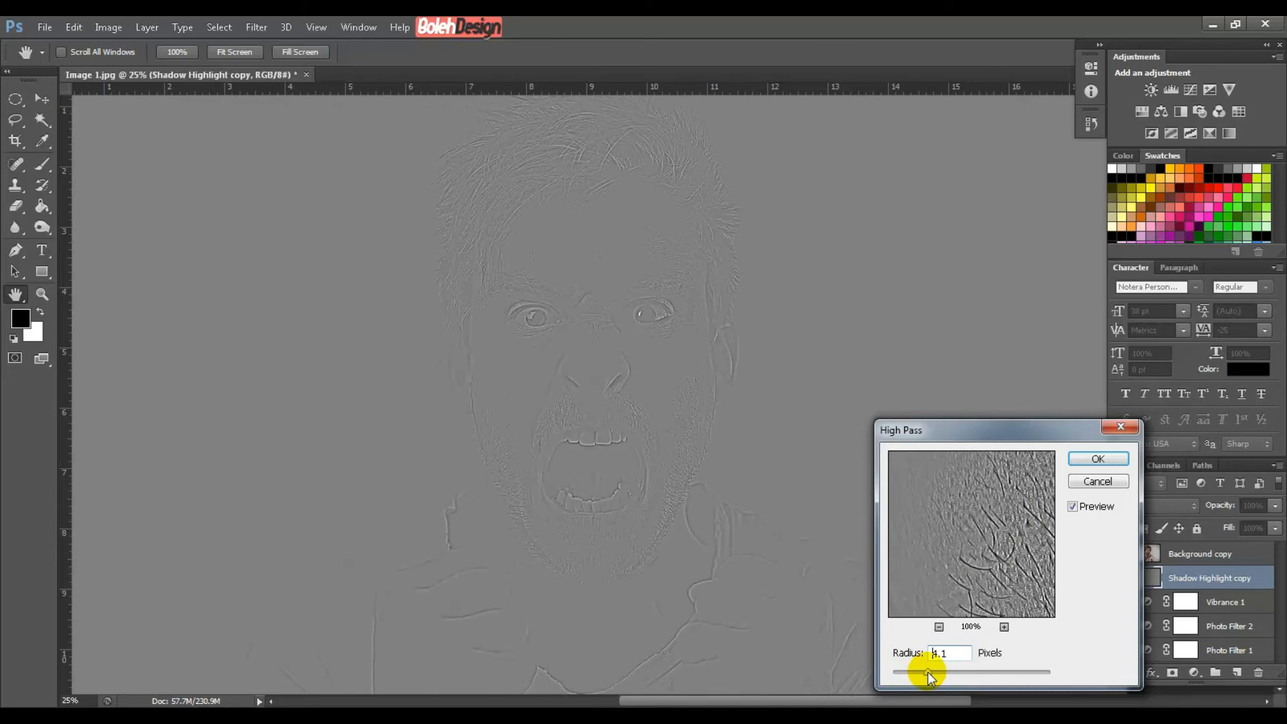
drag(900, 674, 946, 673)
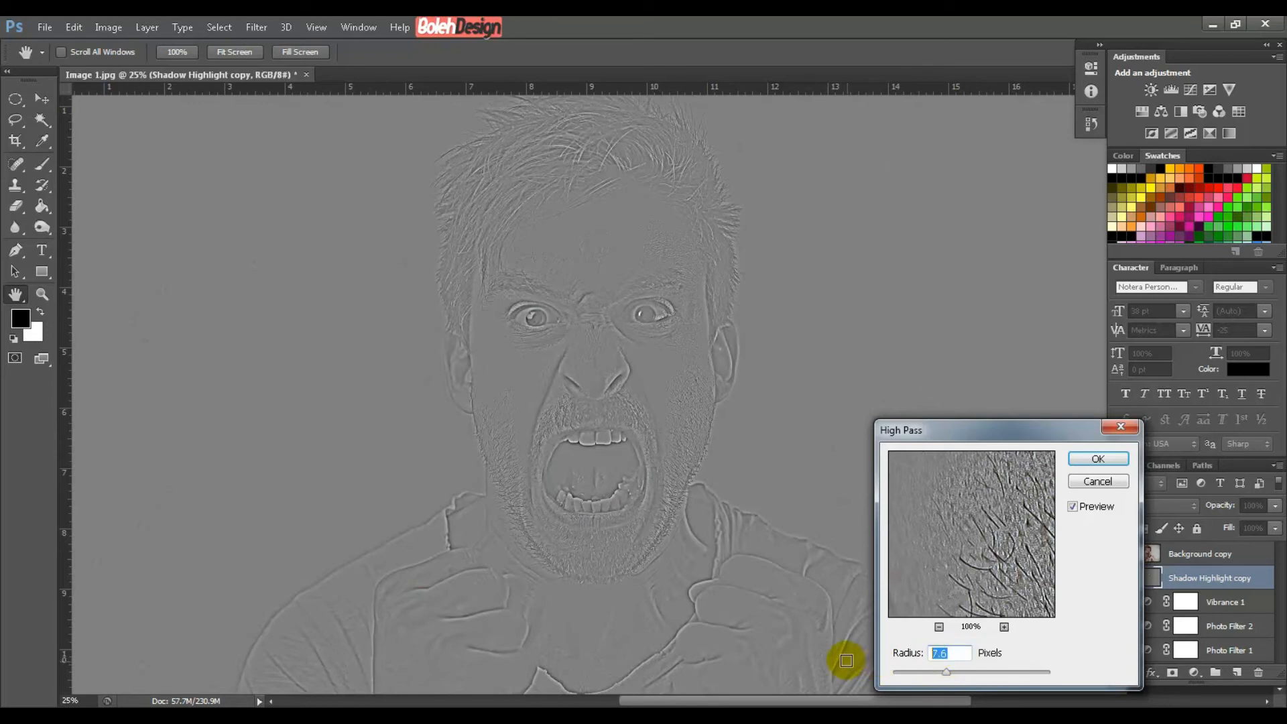
text(0.3)
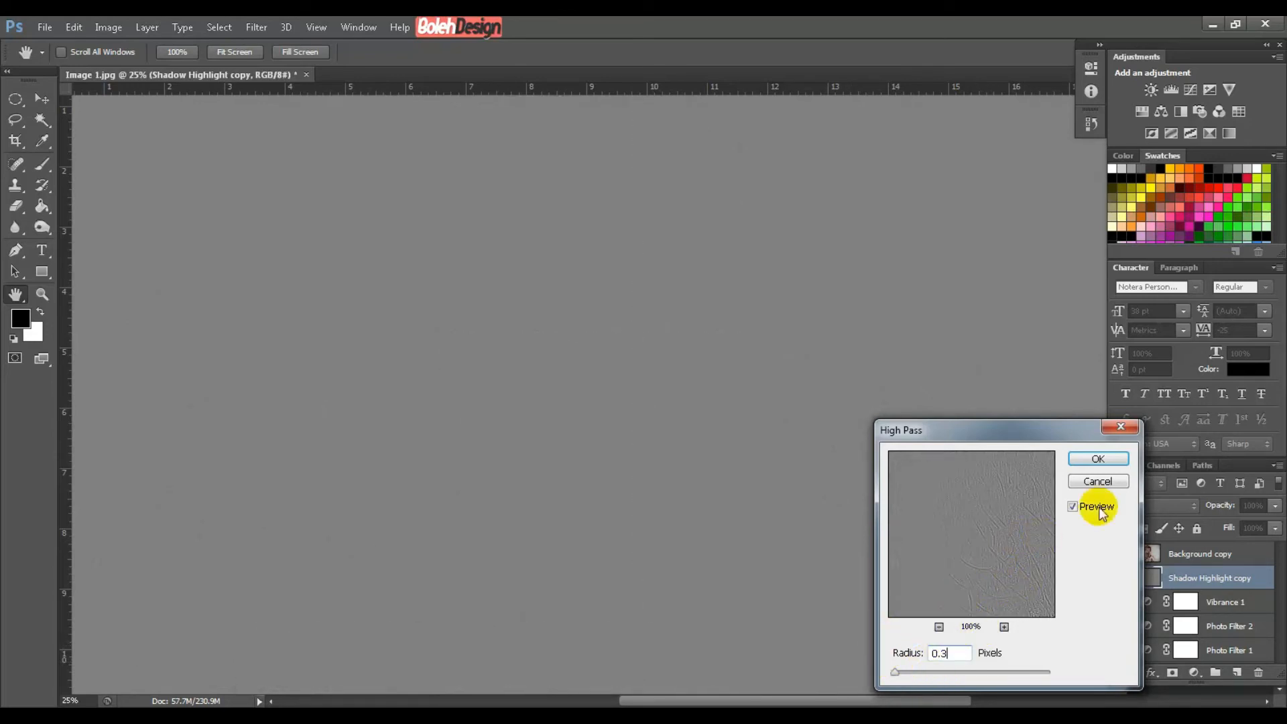
click(1100, 458)
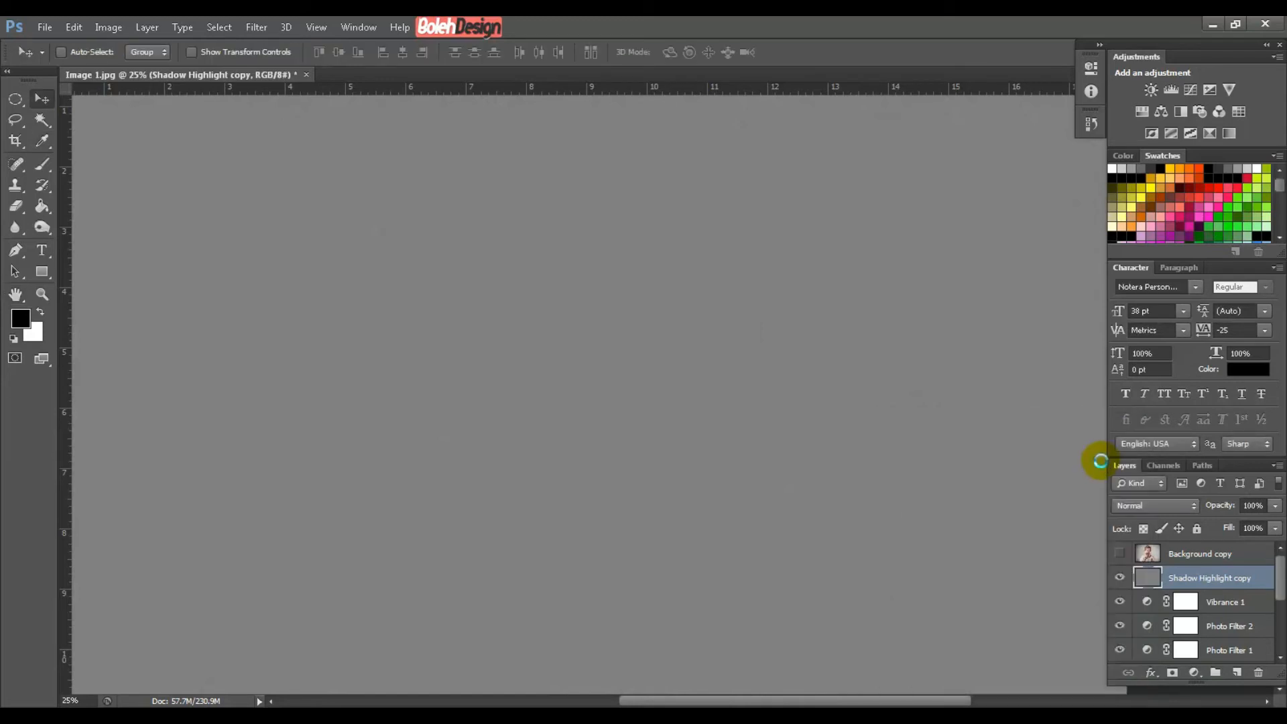
Rename the Shadow Highlight copy layer as High Pass
double_click(1188, 577)
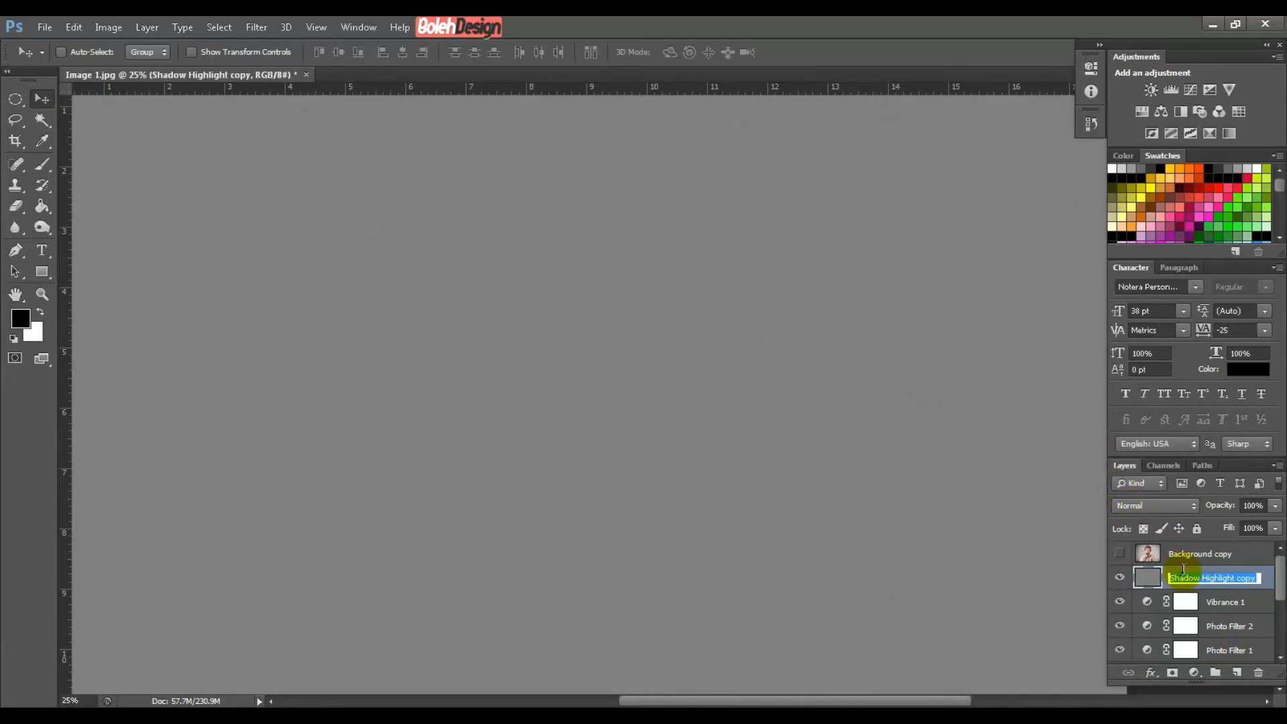
text(J)
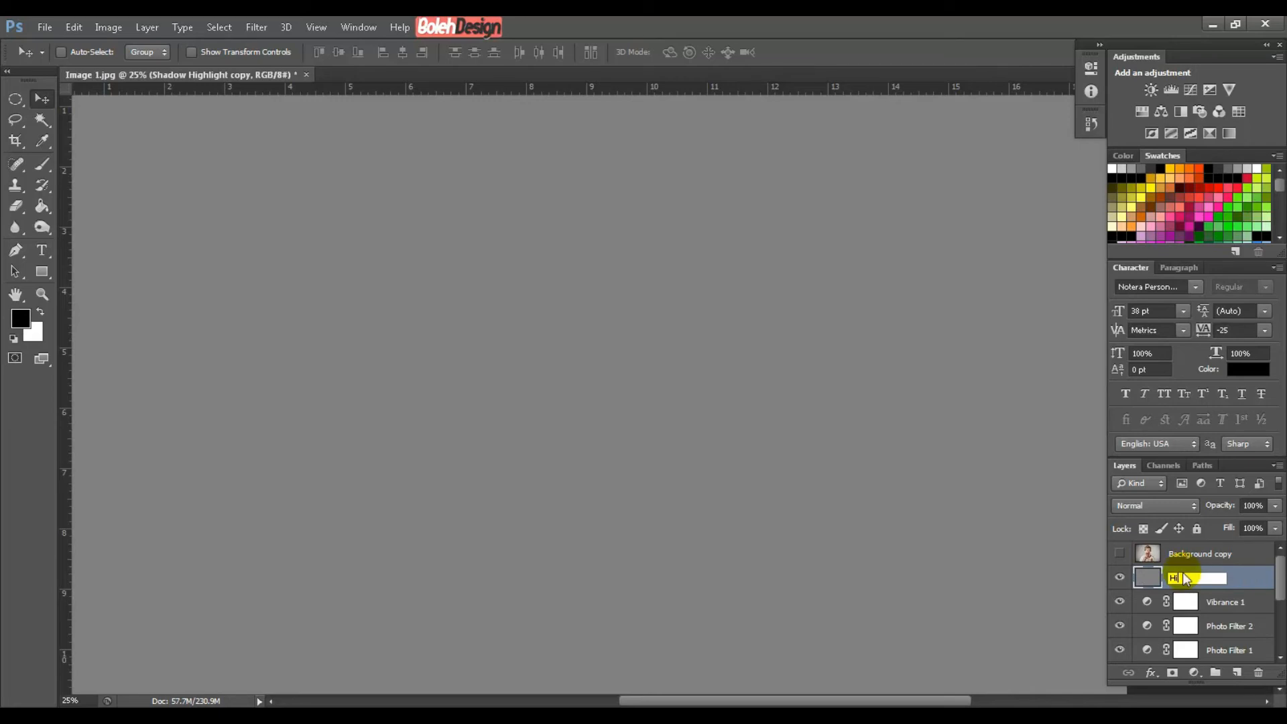
text(igh Pass)
key(Return)
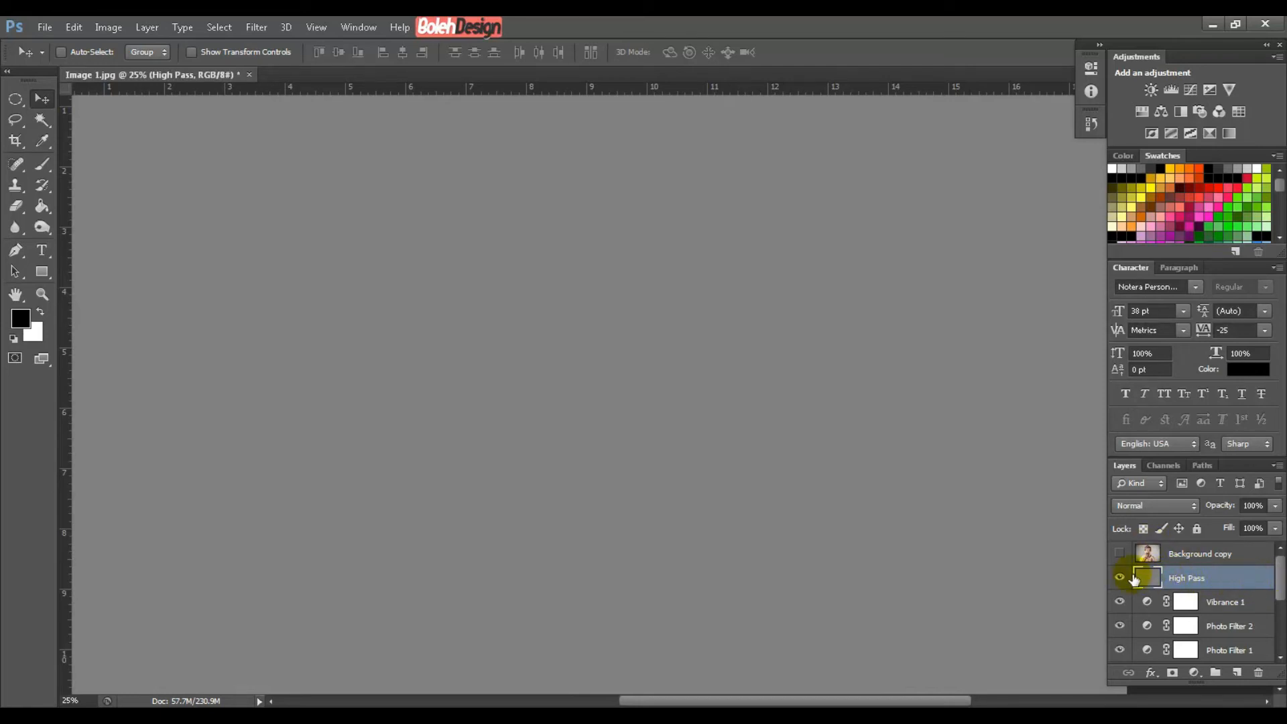
Set the High Pass layer's blending mode to Linear Light and its opacity to 70%
click(1144, 506)
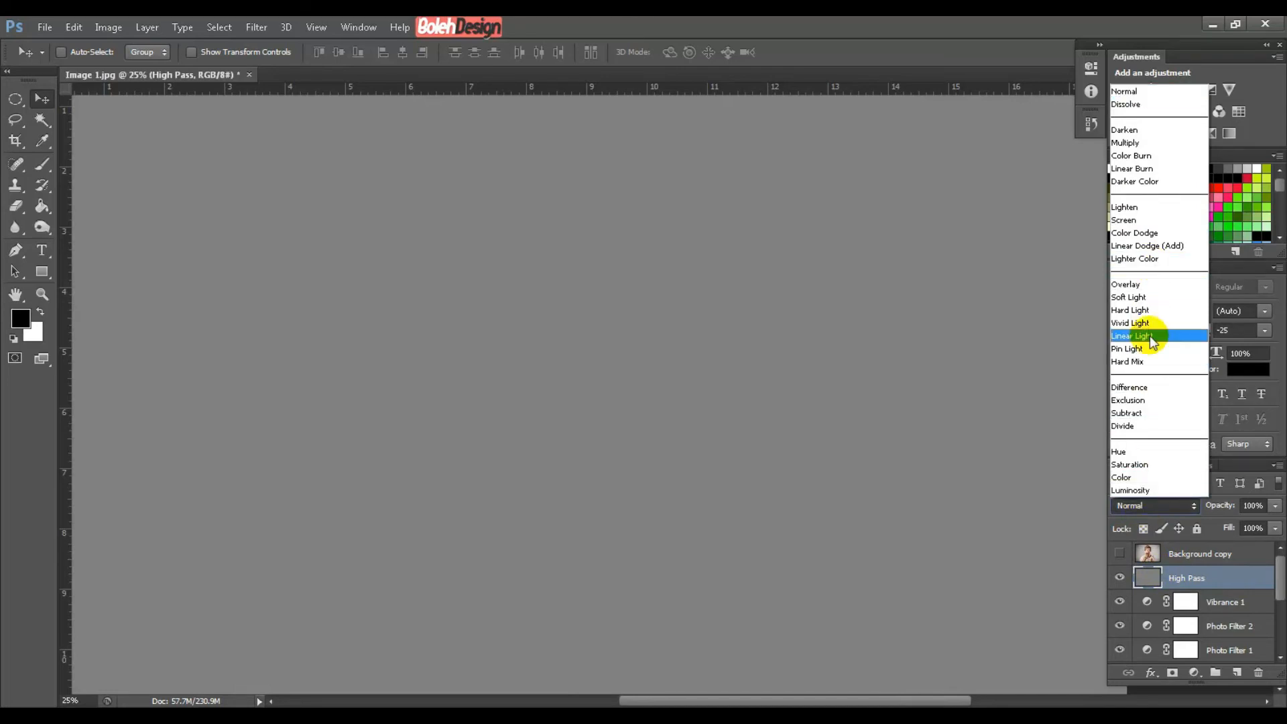
click(1153, 339)
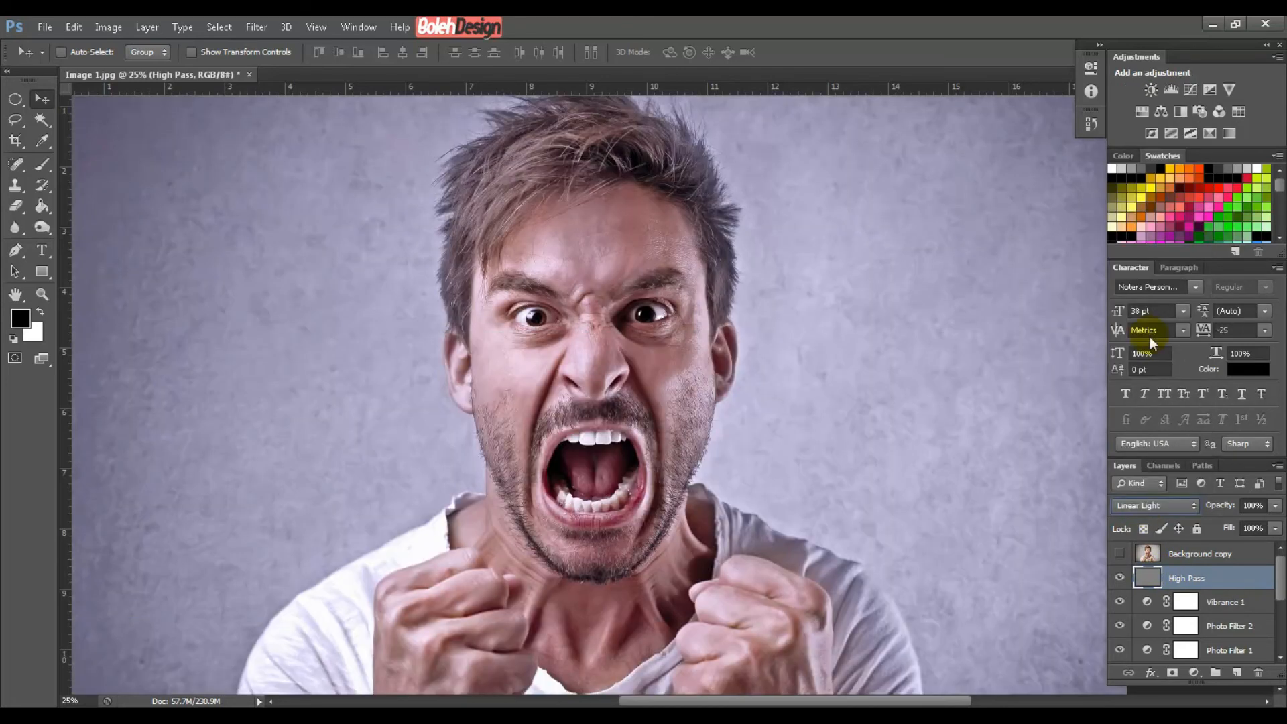
click(1253, 505)
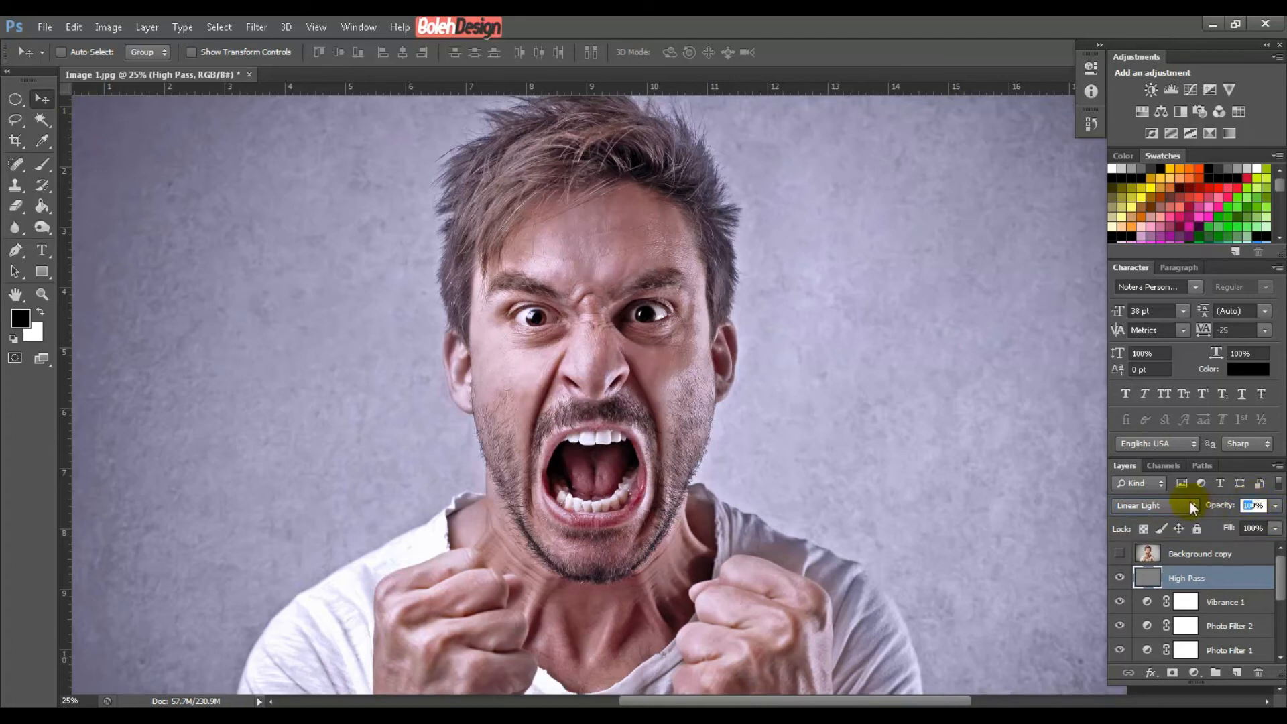
text(75)
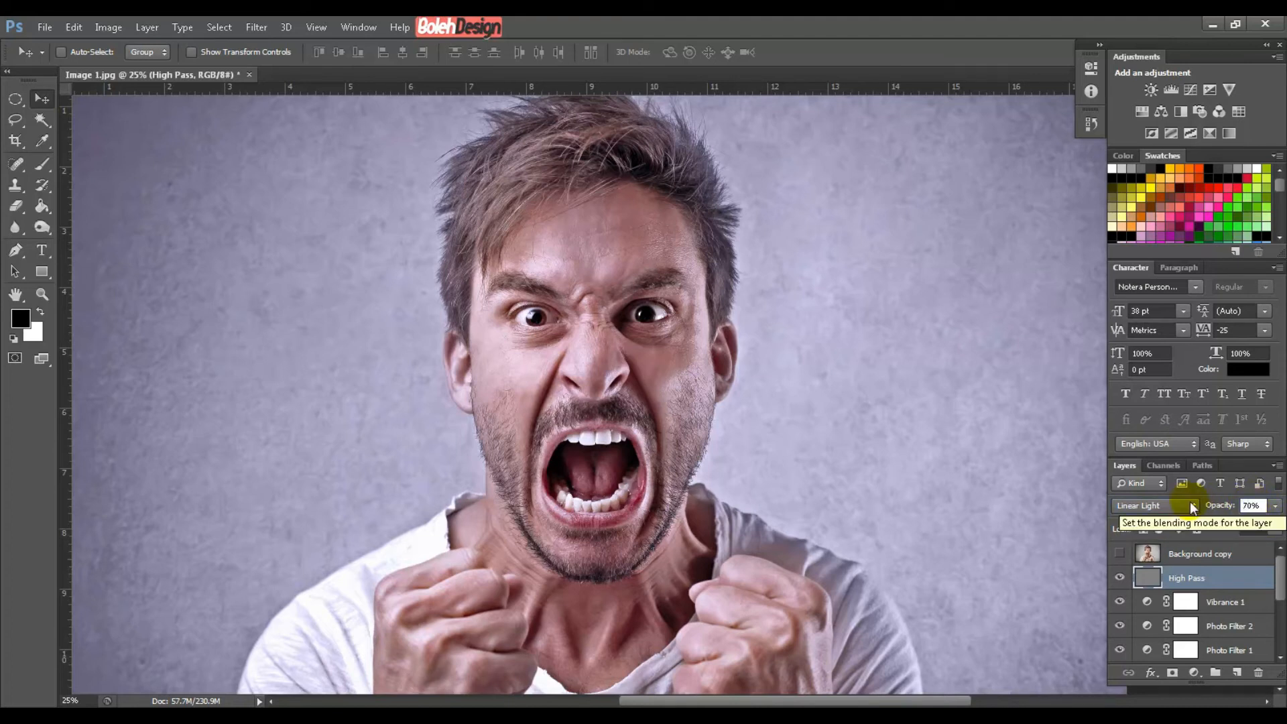
click(1237, 582)
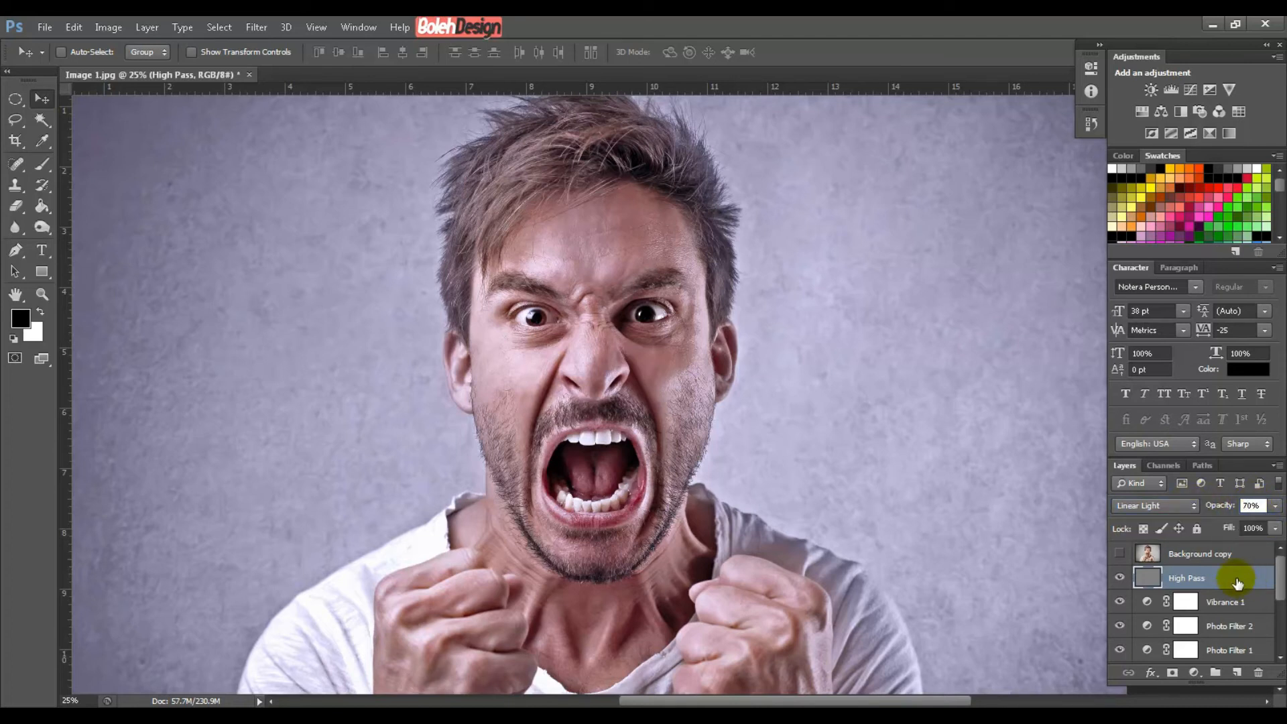
key(ctrl+plus)
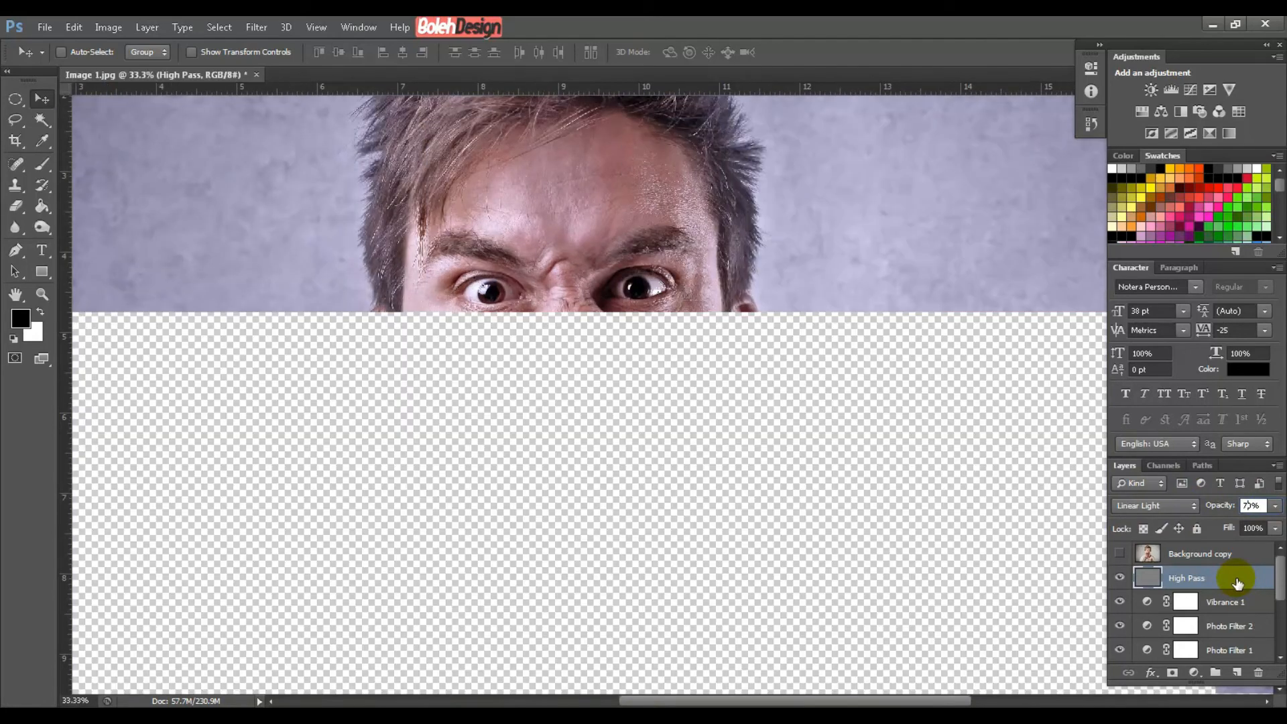
Toggle the High Pass layer's visibility repeatedly to examine its sharpening effect on the hair and face up close
key(ctrl+plus)
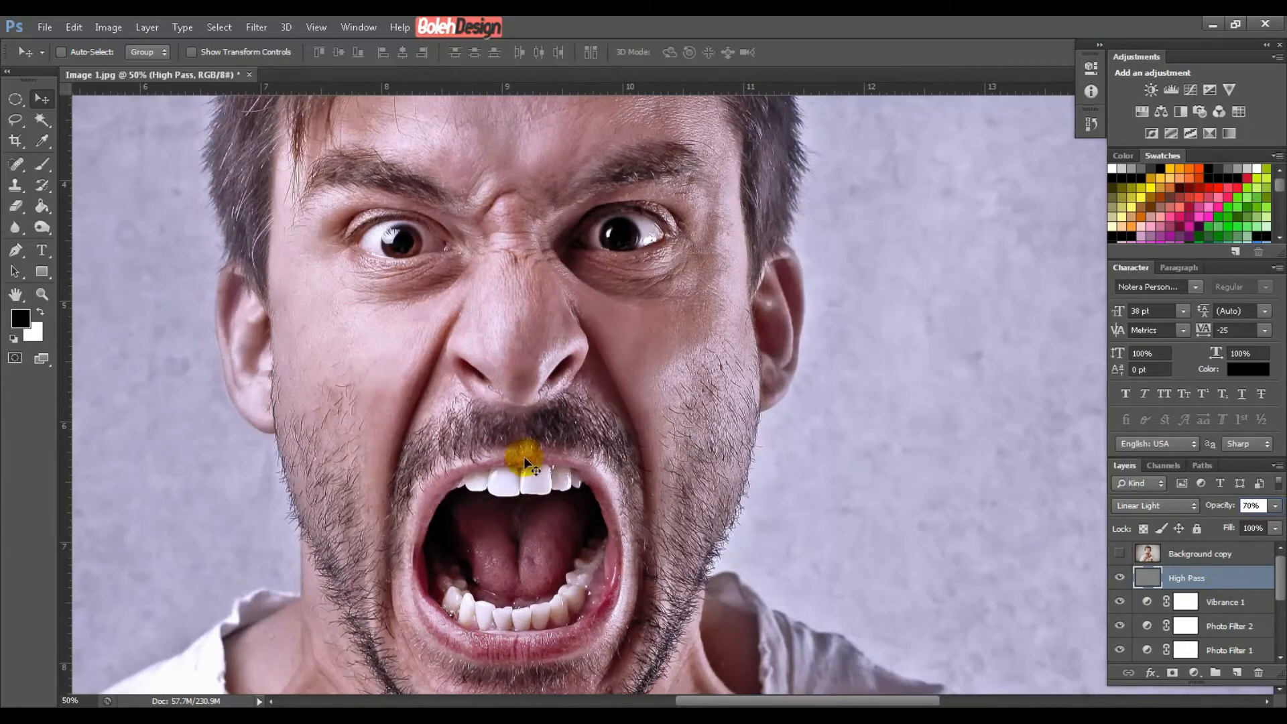
drag(538, 431, 529, 606)
drag(702, 319, 764, 543)
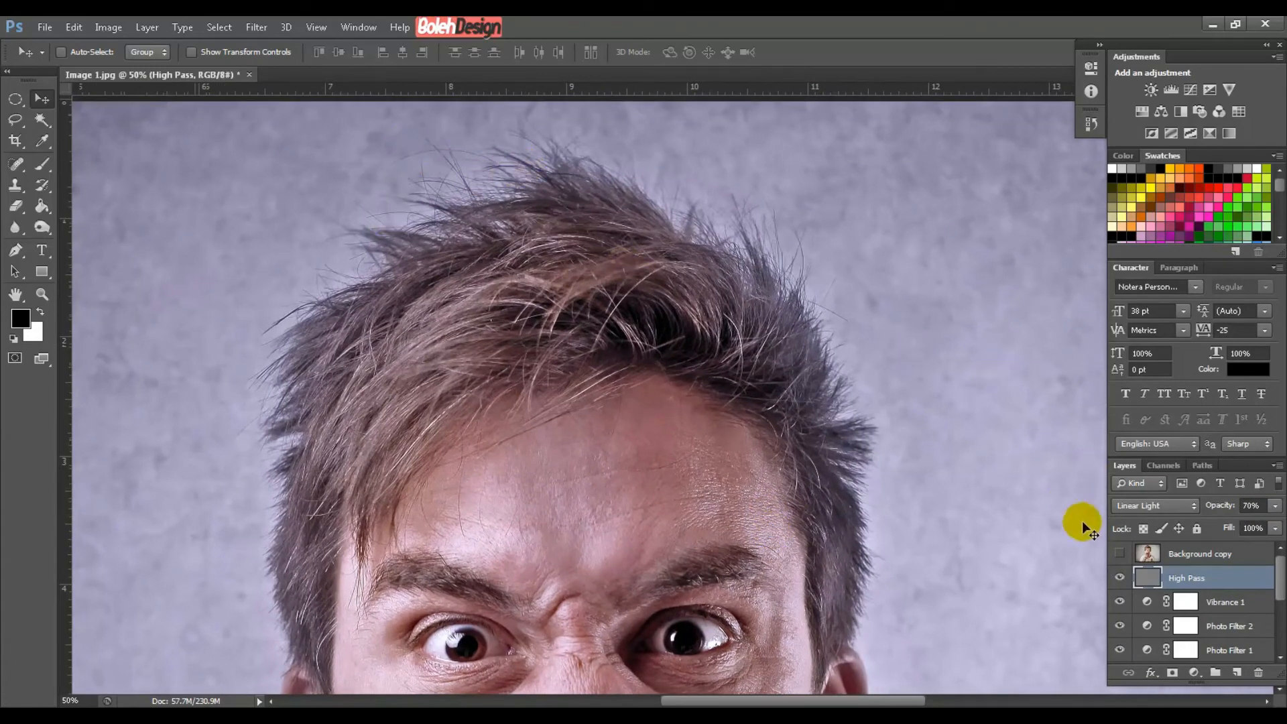
click(1119, 579)
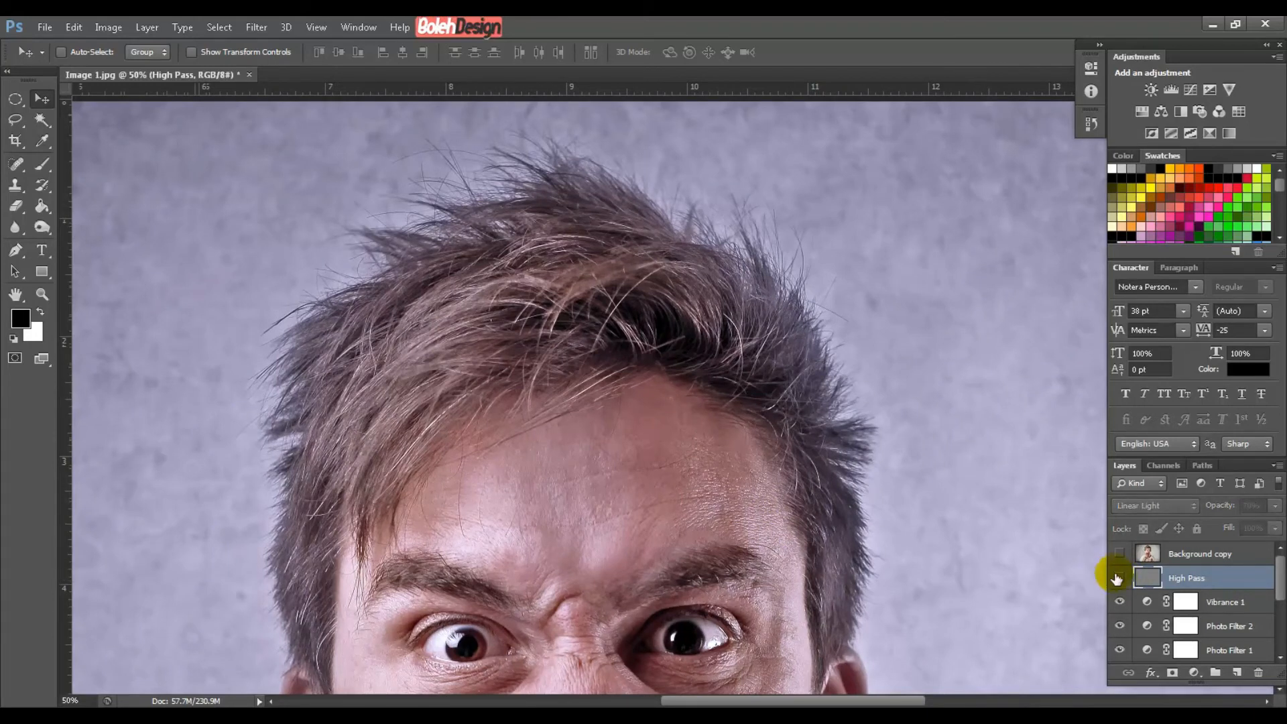
click(1119, 578)
click(1120, 579)
click(1120, 579)
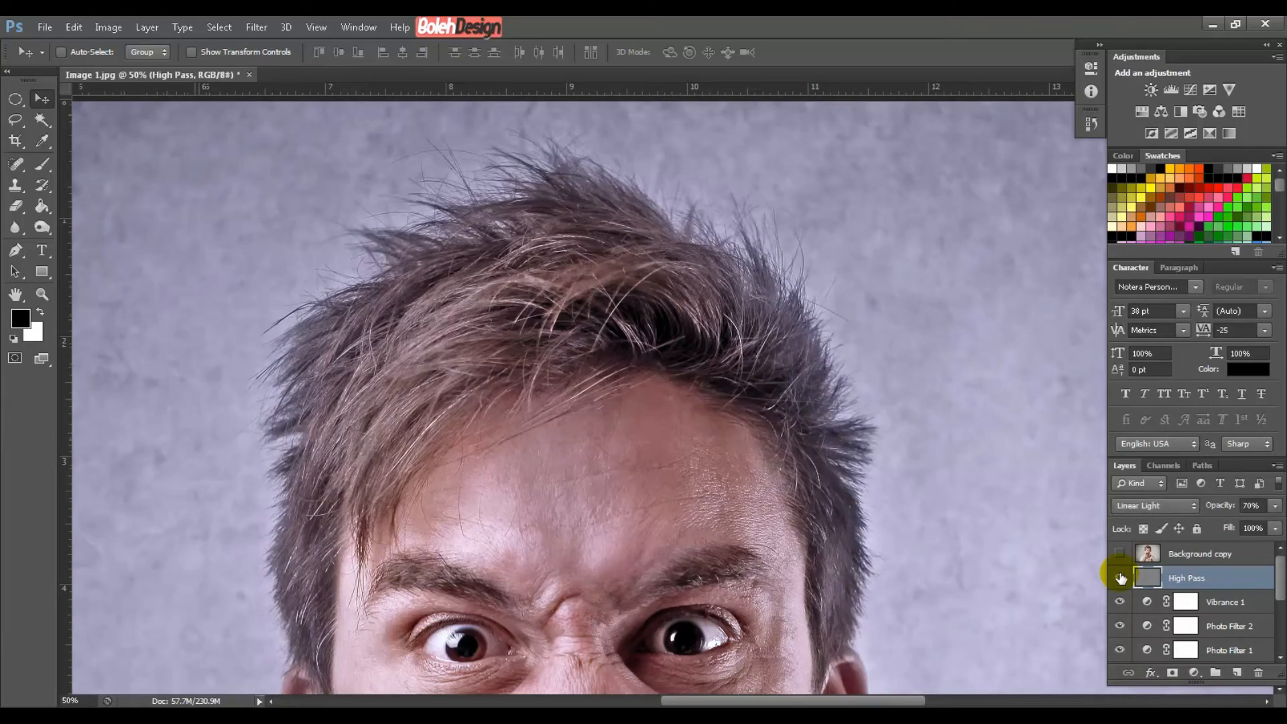
click(1120, 578)
click(1120, 579)
click(1120, 579)
click(1120, 579)
Compare the retouched portrait with the original by toggling the Background copy layer, inspecting the hair and face
drag(690, 469, 698, 250)
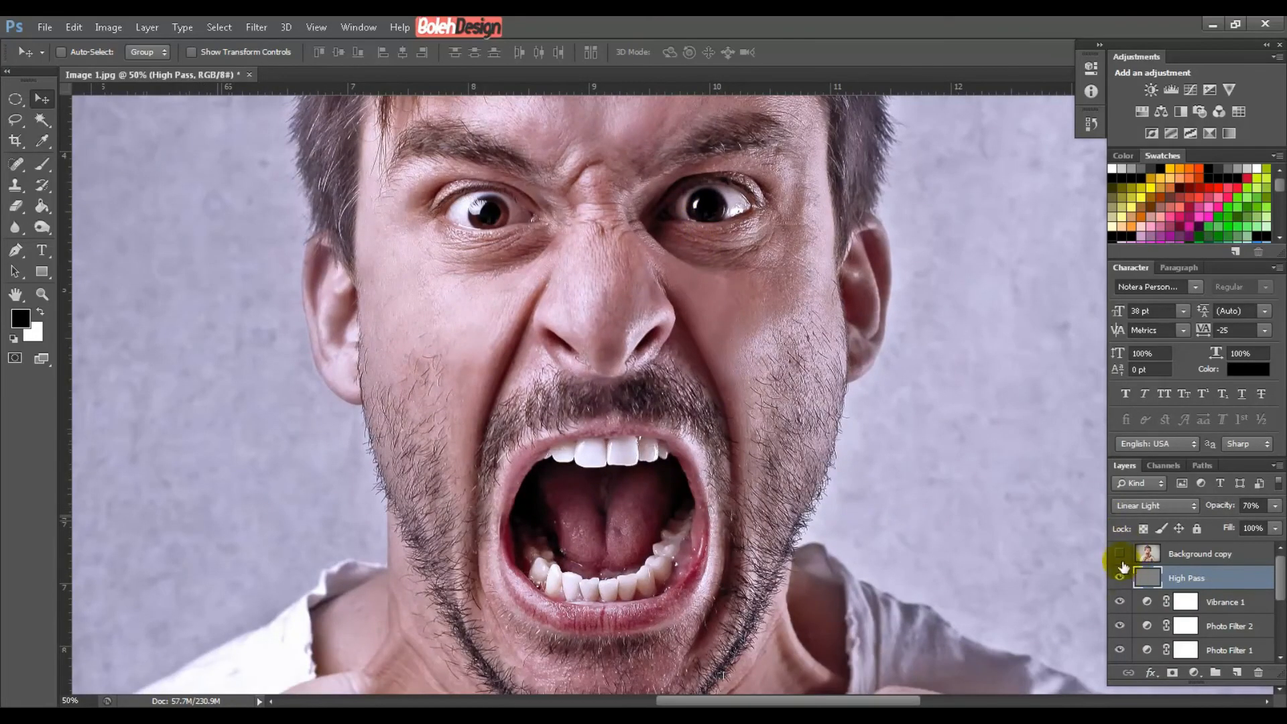
drag(702, 210, 678, 424)
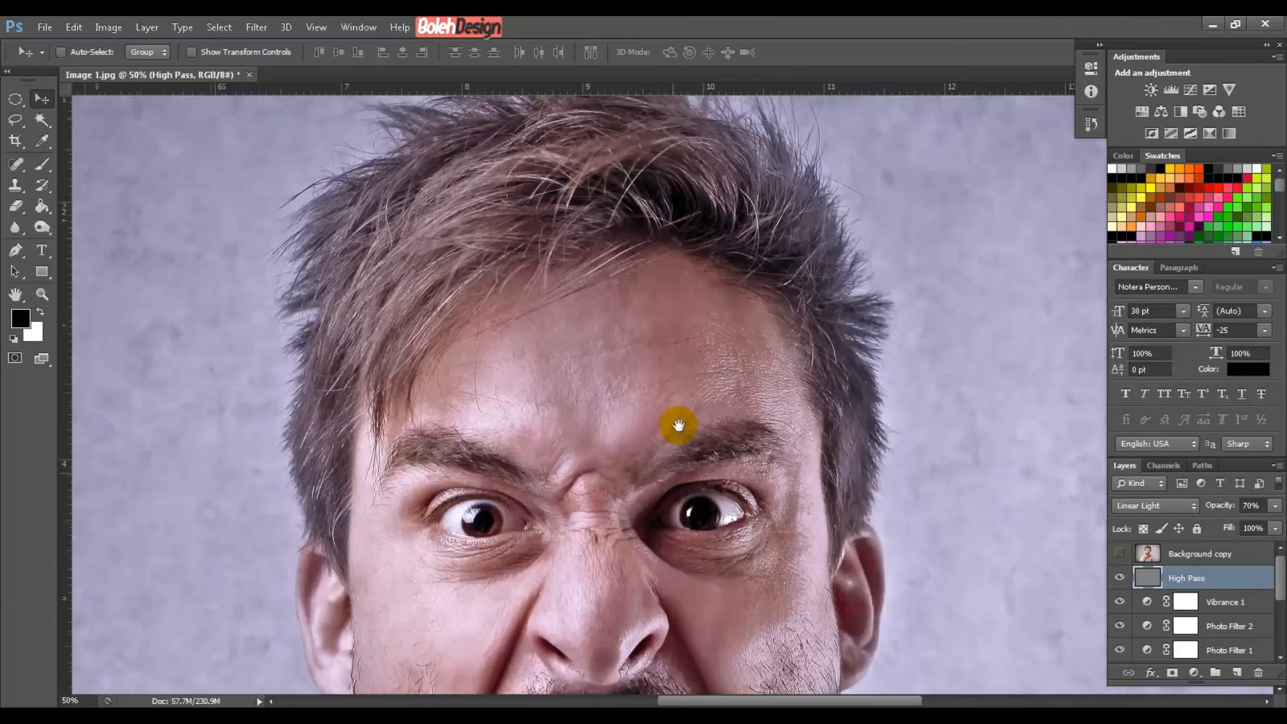
drag(624, 284, 624, 417)
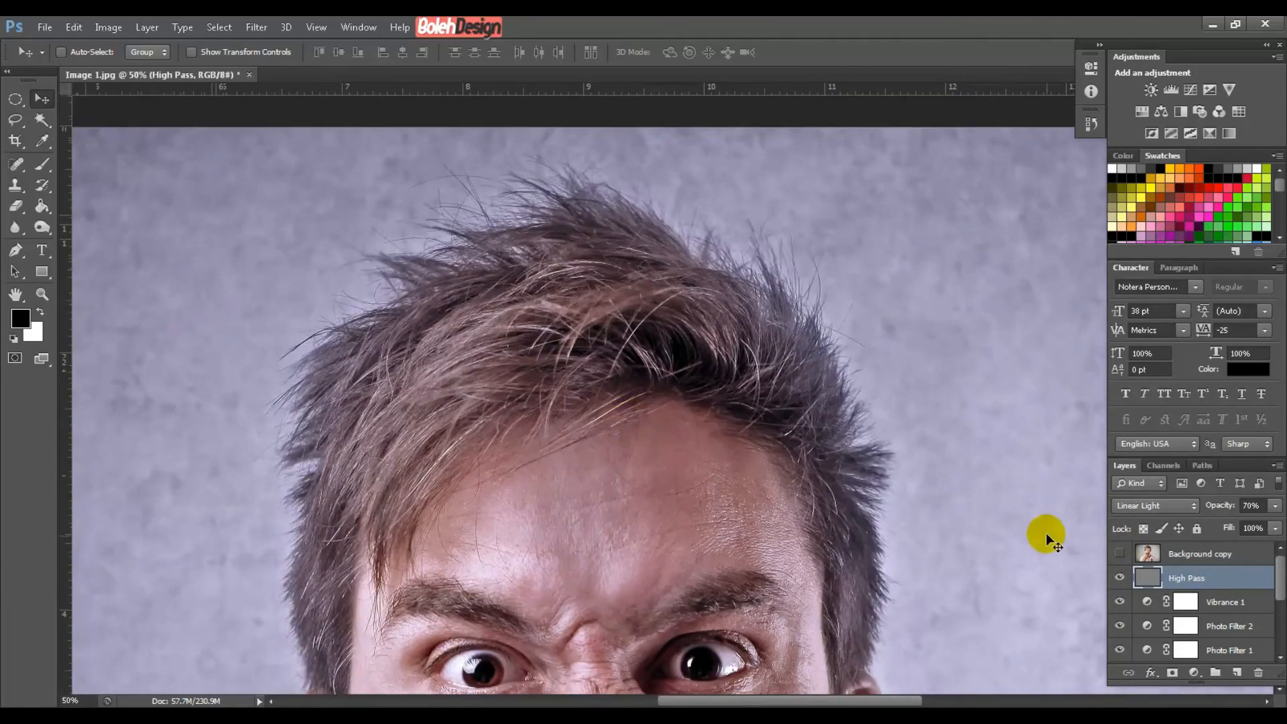
click(1121, 555)
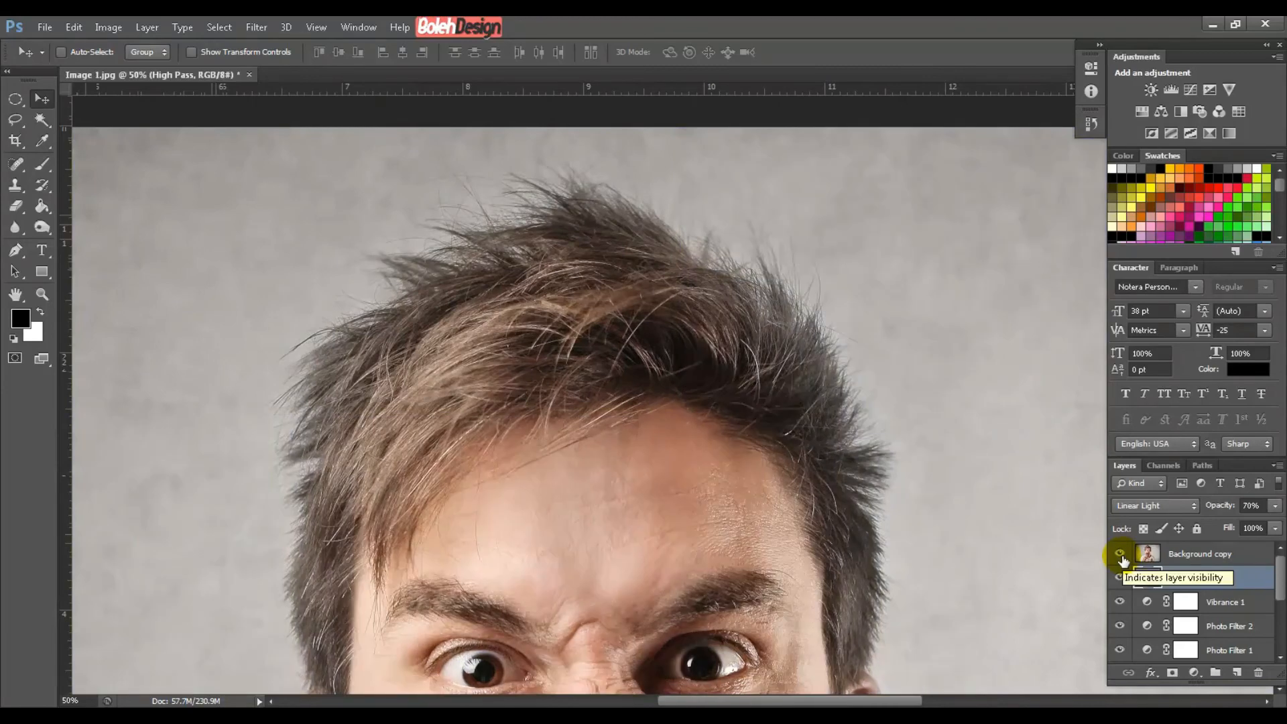
click(1120, 554)
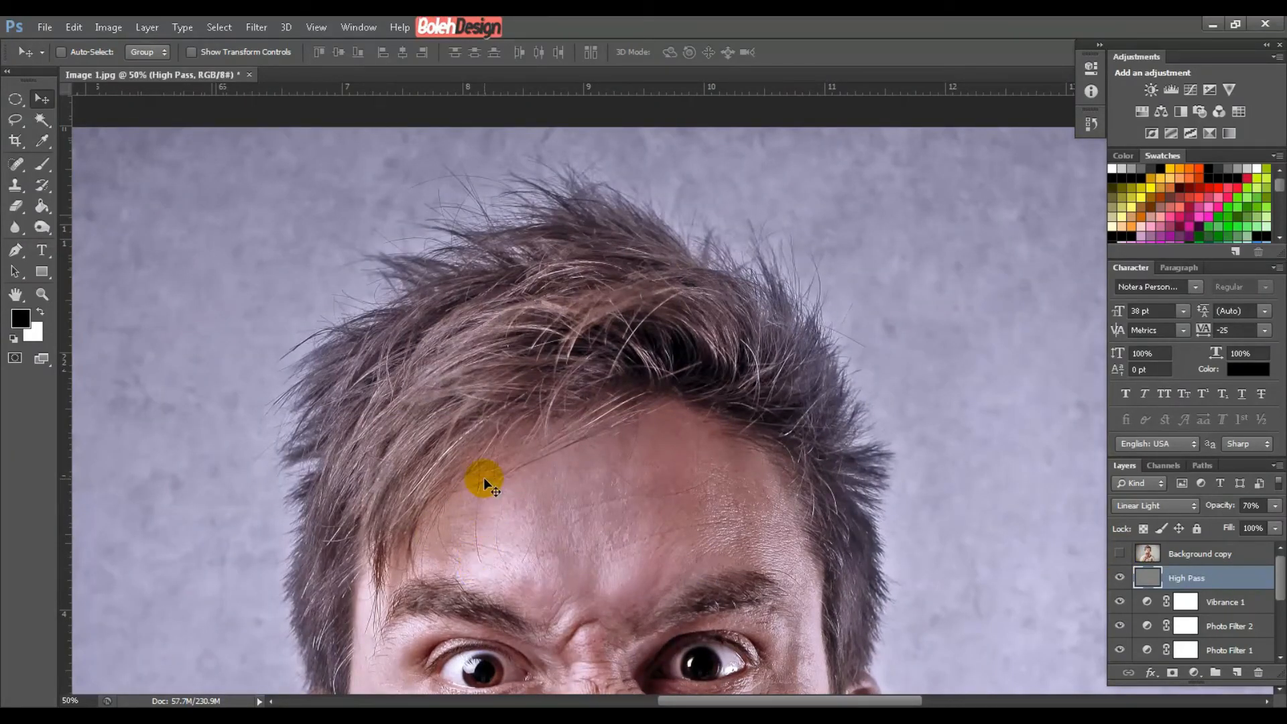
click(1119, 555)
click(1119, 555)
click(1119, 555)
click(1120, 555)
drag(574, 569, 574, 425)
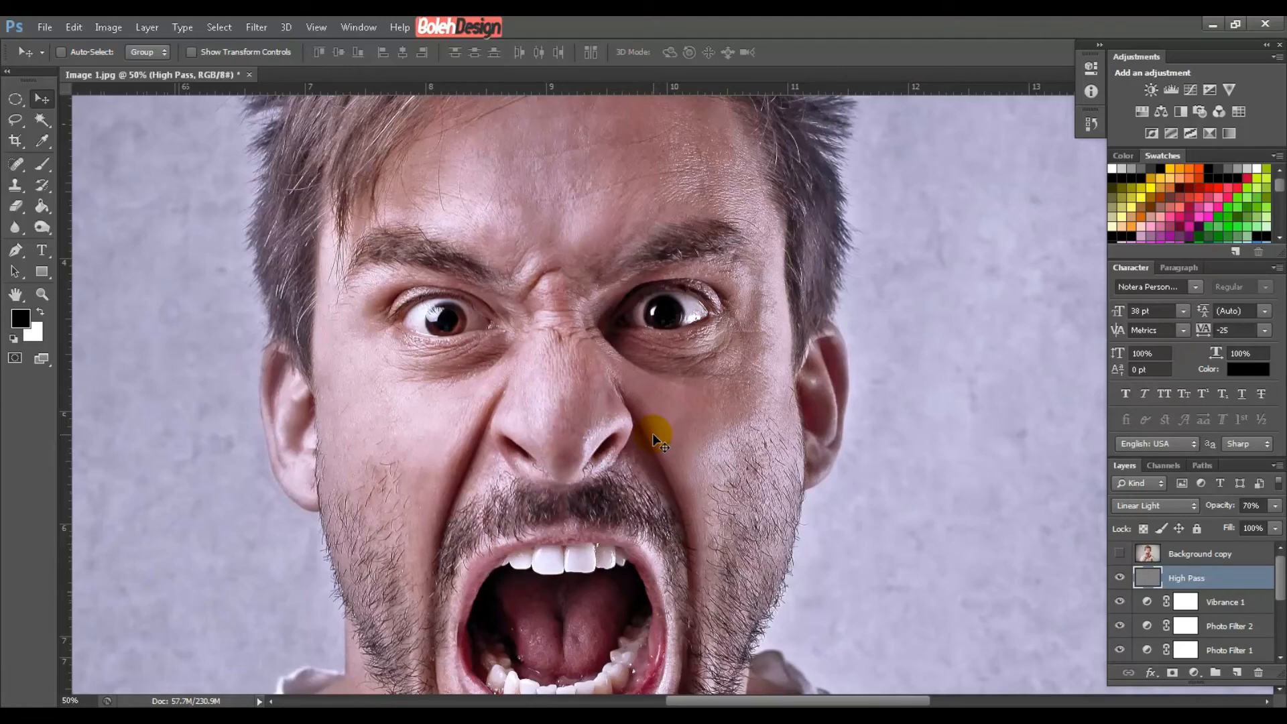
scroll(653, 433, down, 2)
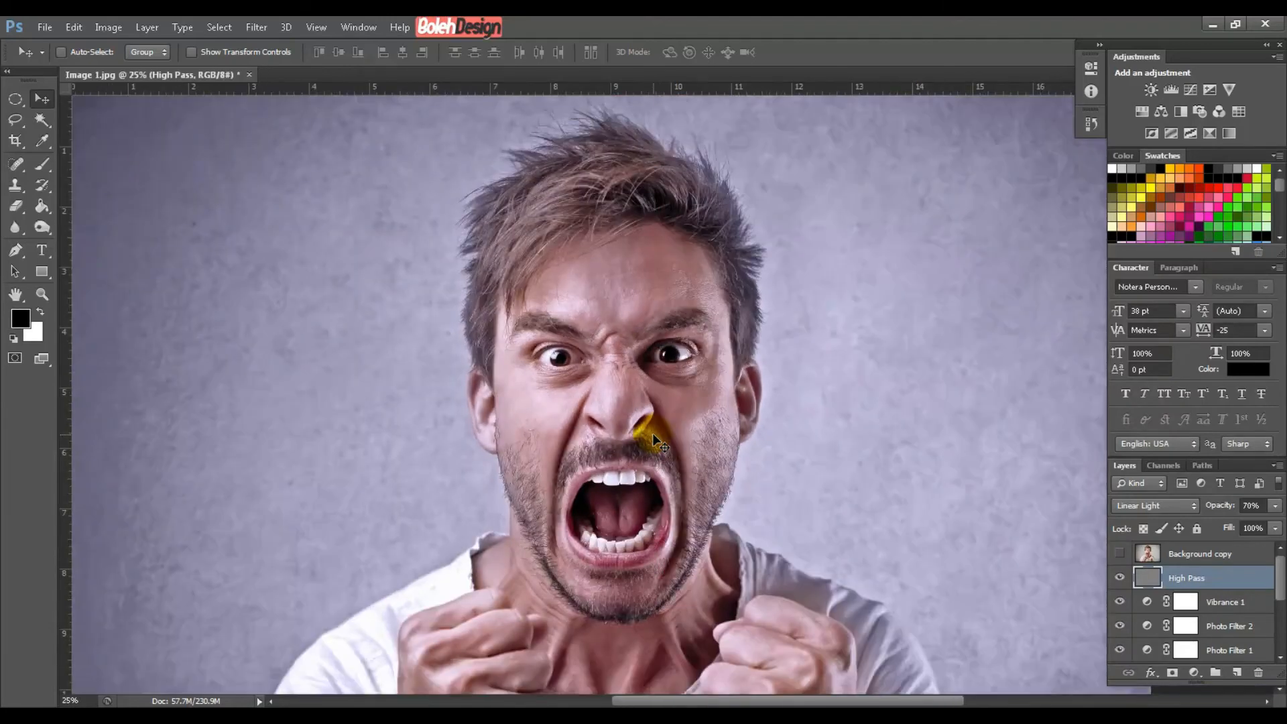
drag(690, 460, 655, 461)
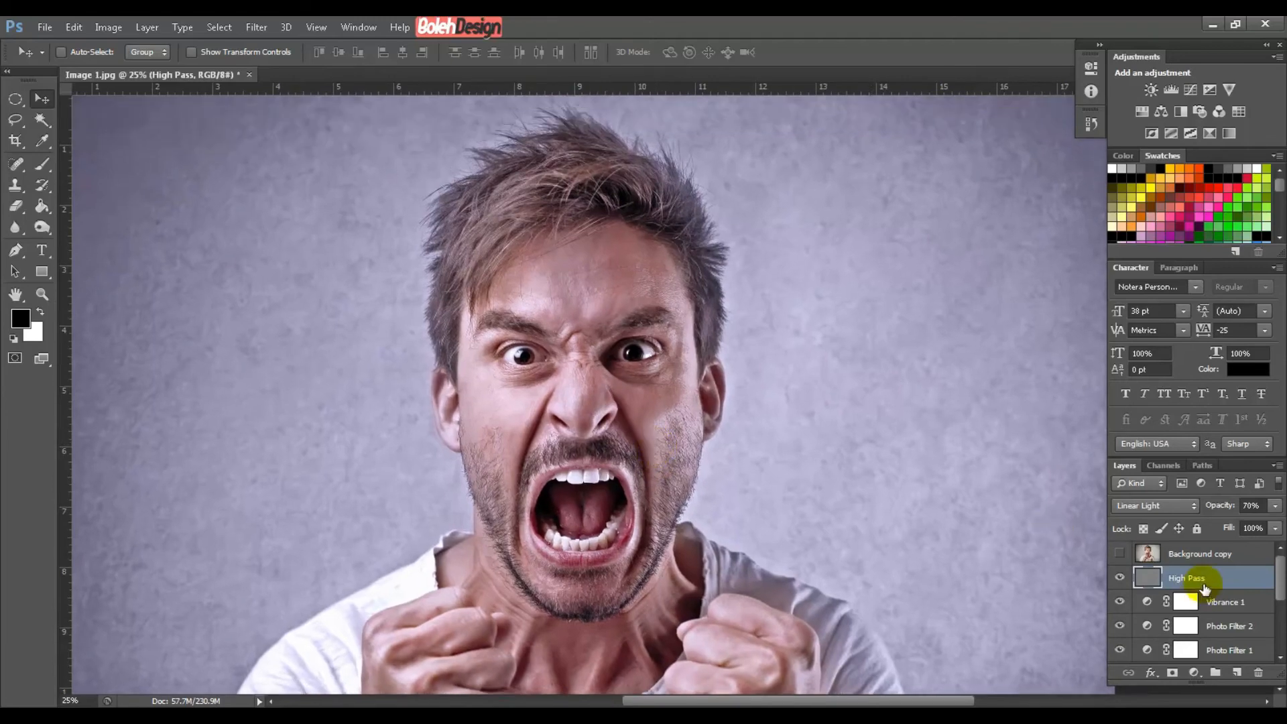
Add a new layer above High Pass and draw an elliptical selection around the man, spanning roughly the whole image
click(1077, 373)
key(ctrl+minus)
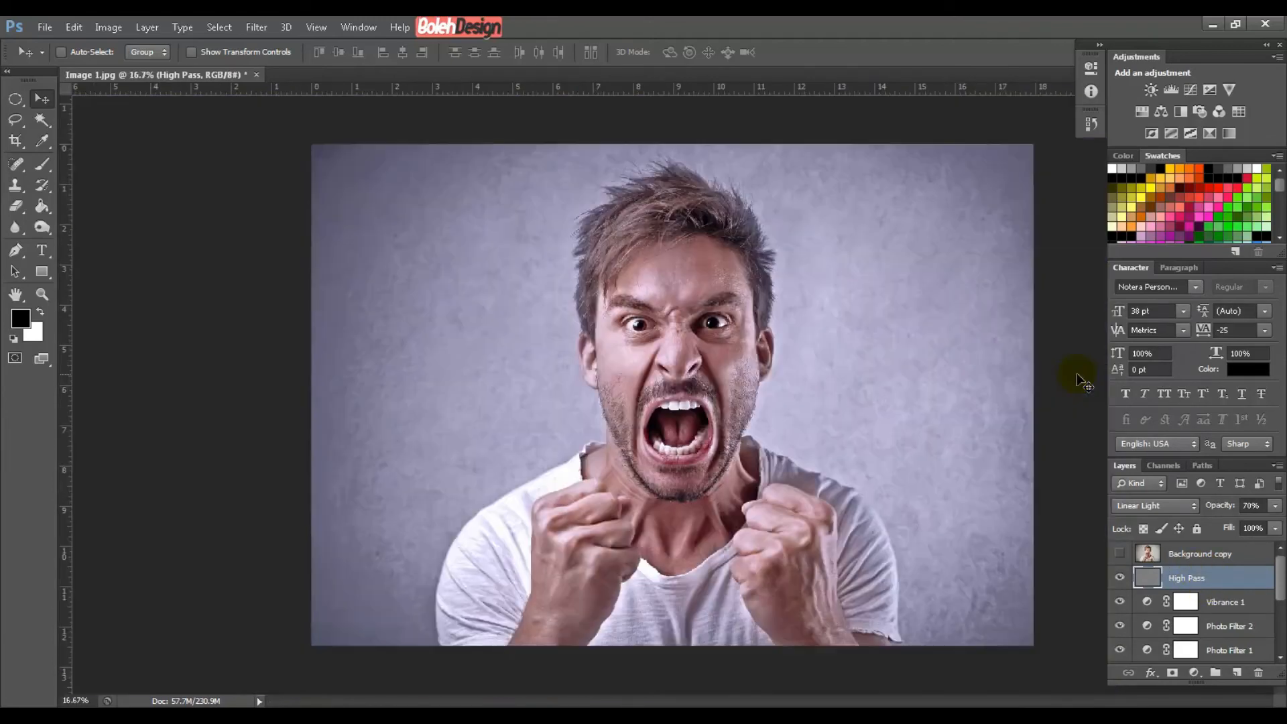
key(ctrl+minus)
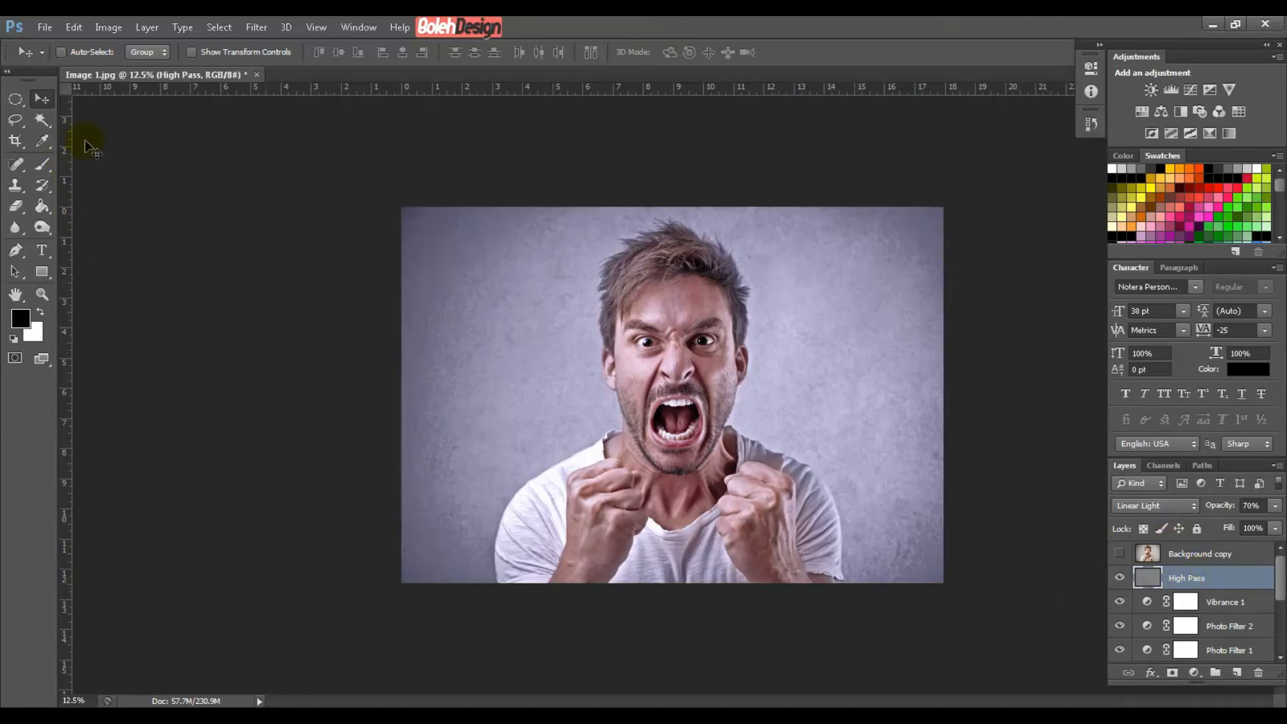
click(1237, 672)
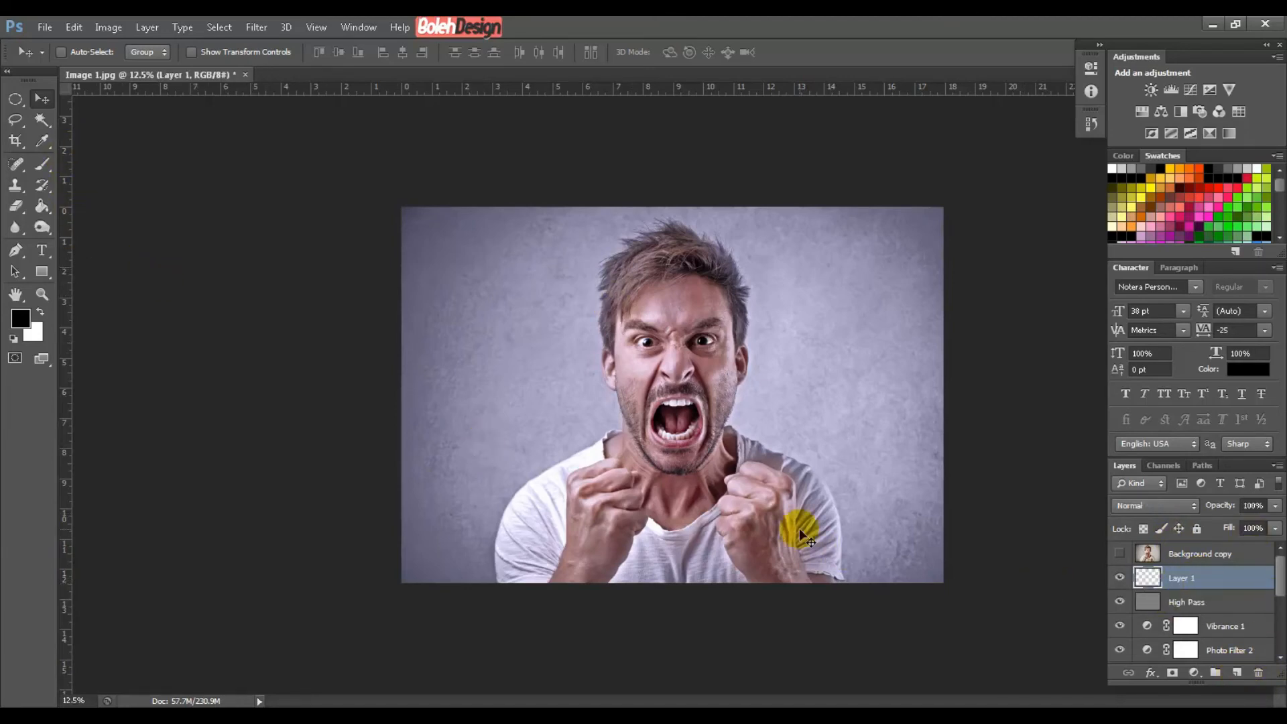
click(22, 102)
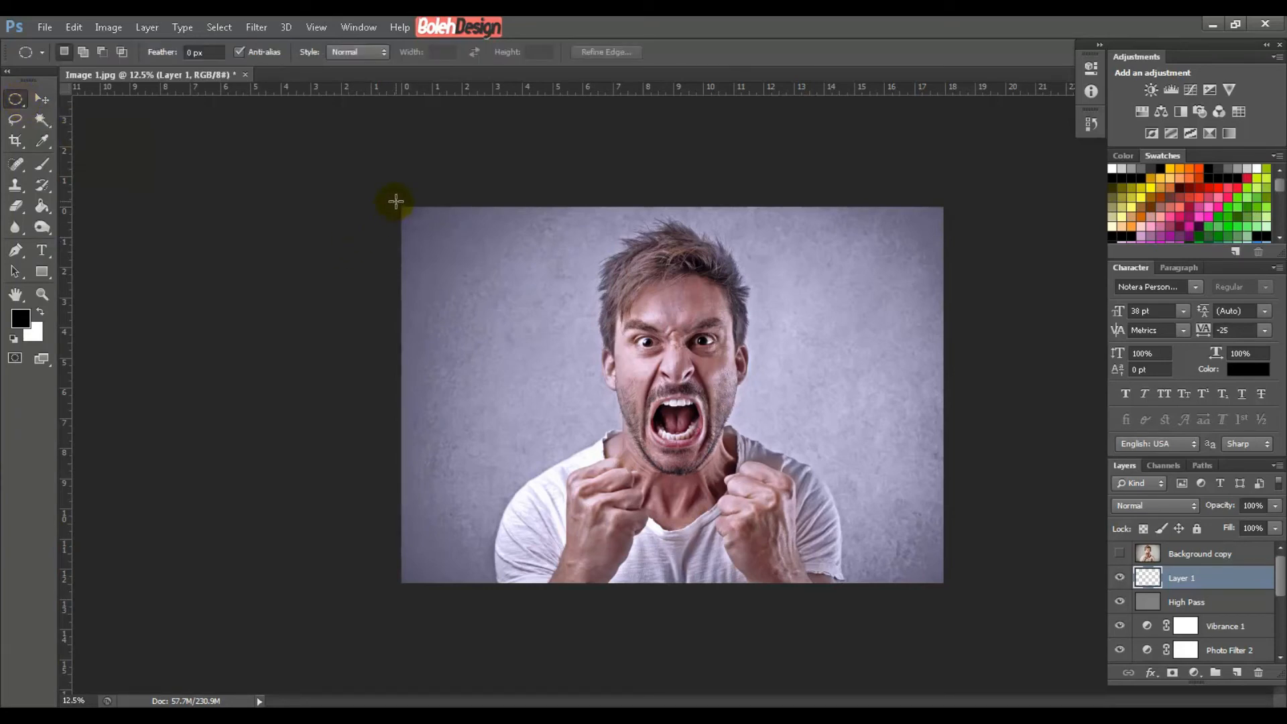
drag(396, 201, 959, 662)
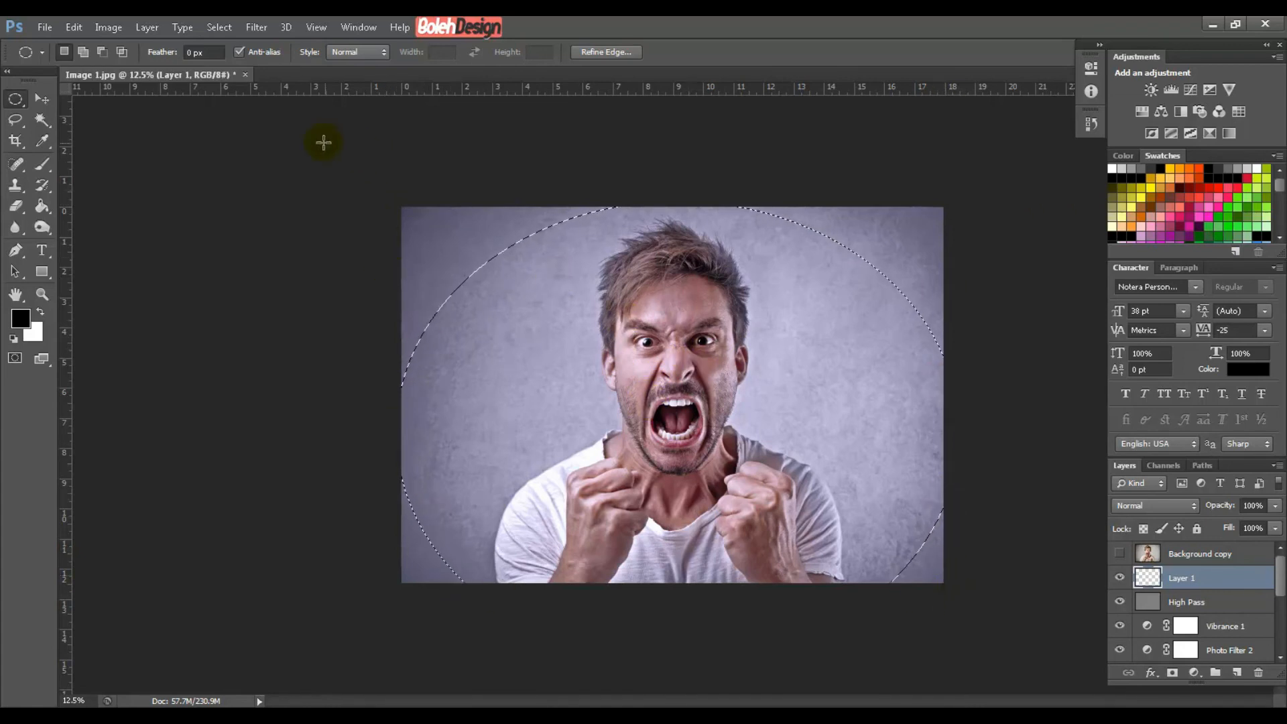
Invert the elliptical selection, fill the outer area with black on Layer 1, and deselect
click(221, 28)
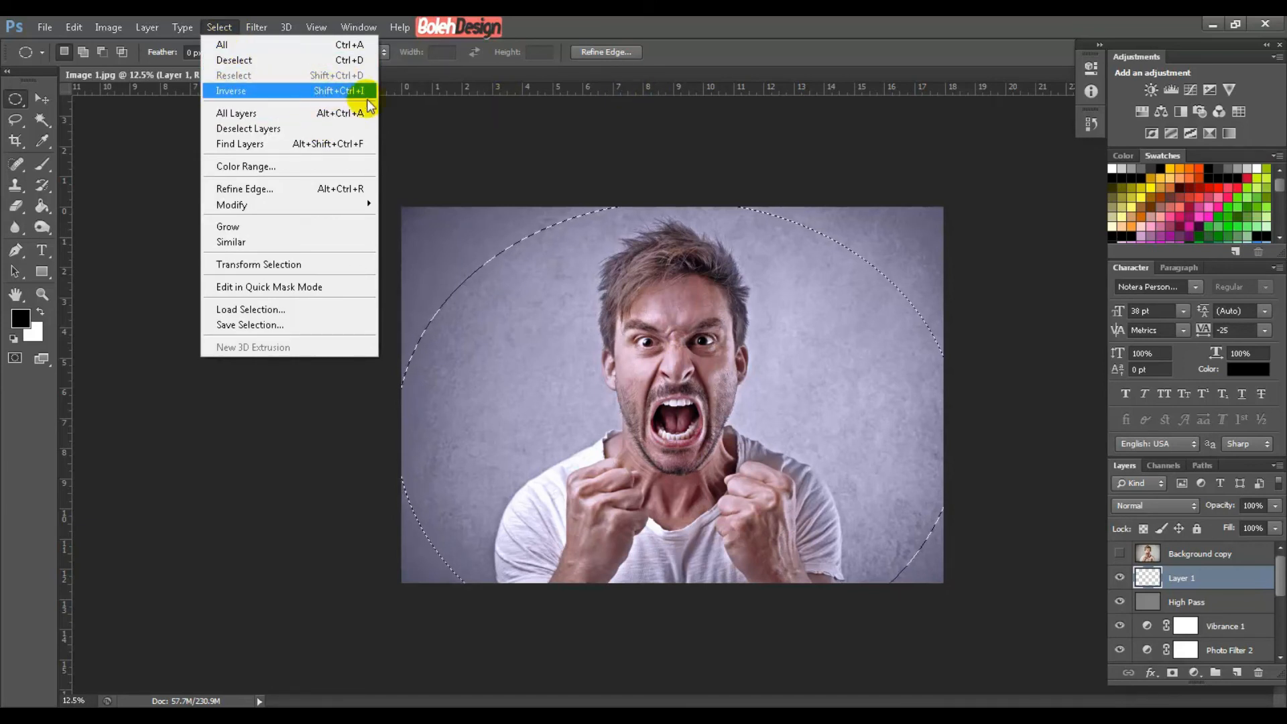
click(533, 157)
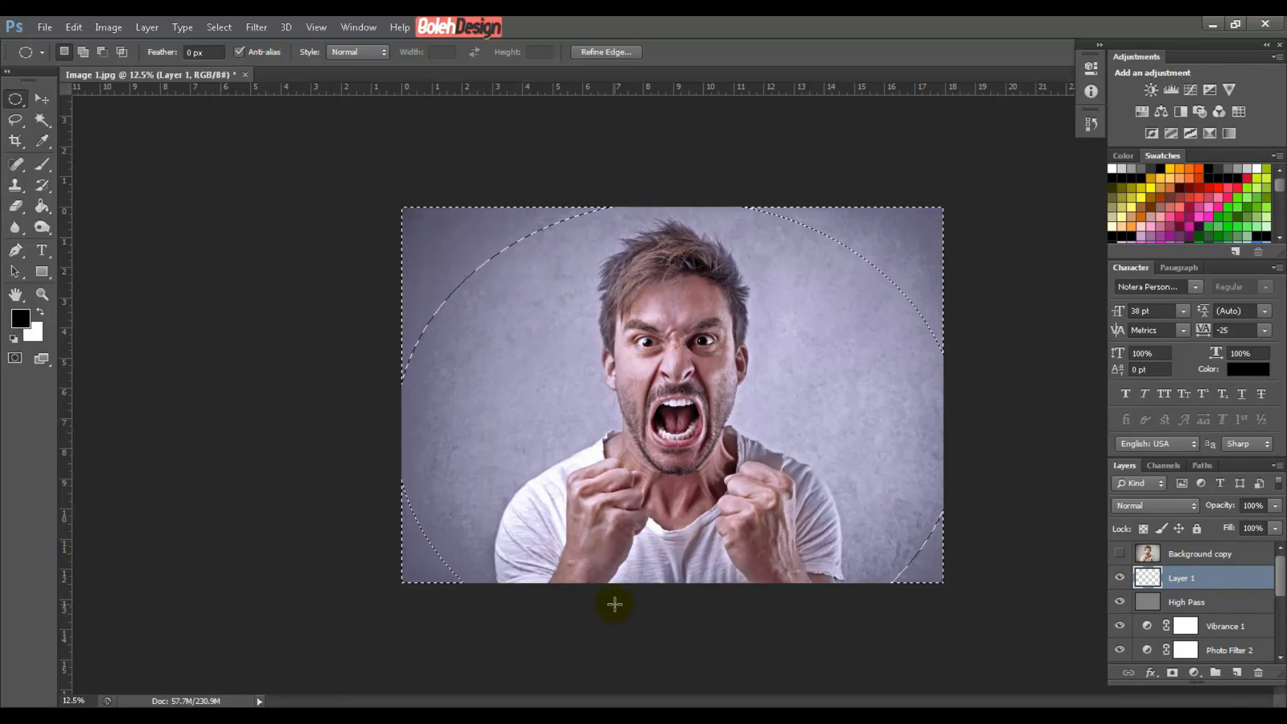
key(alt+BackSpace)
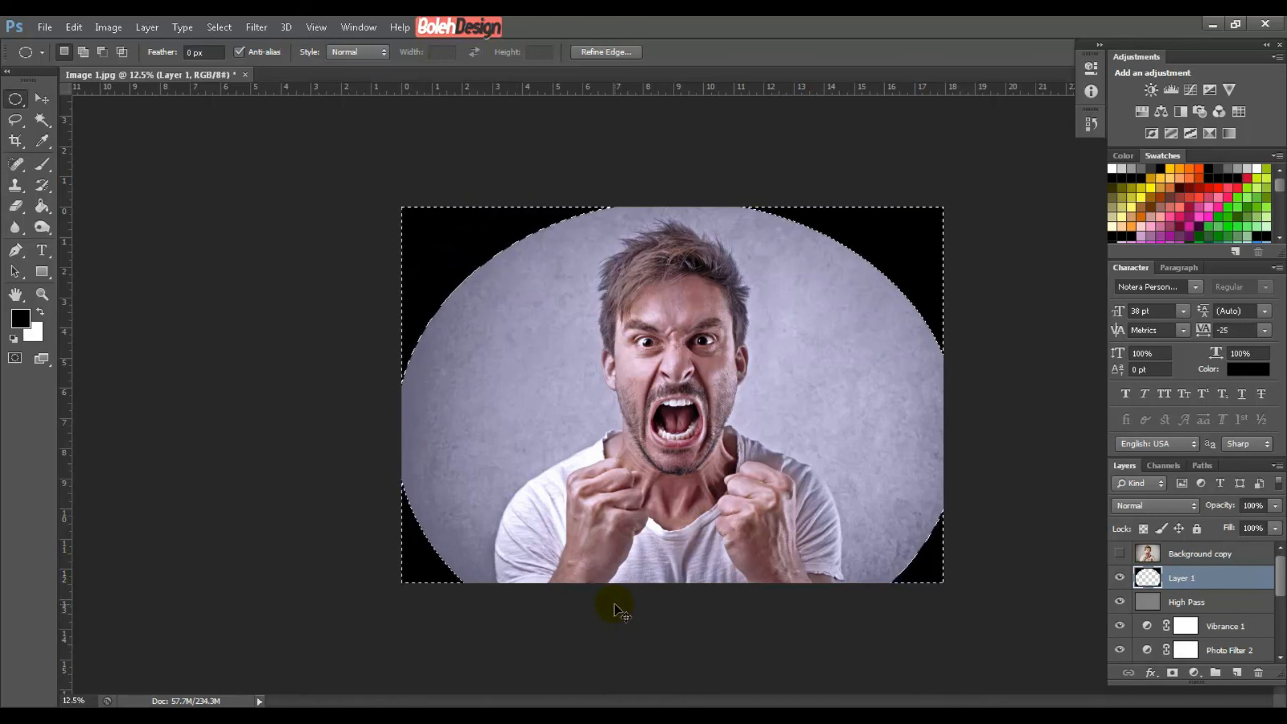
key(ctrl+d)
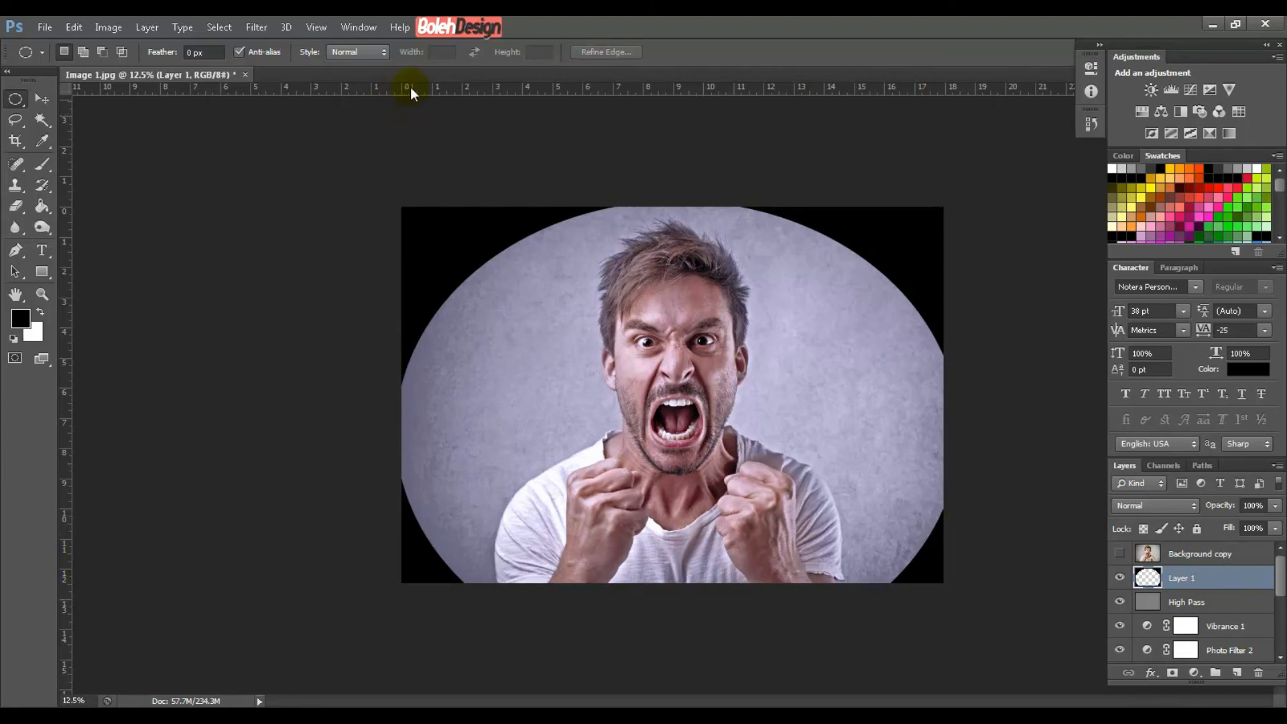
Apply a Gaussian Blur with a radius of 1000 pixels to the black frame on Layer 1
click(258, 28)
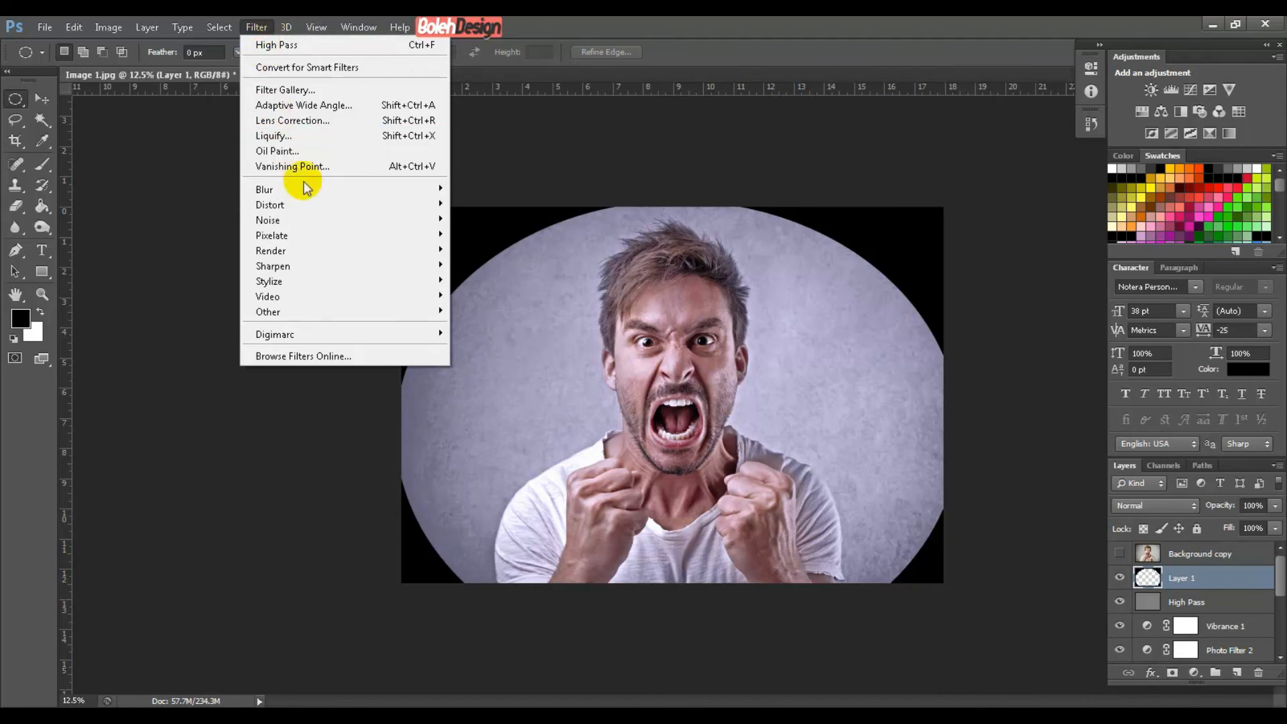
mouse_move(305, 190)
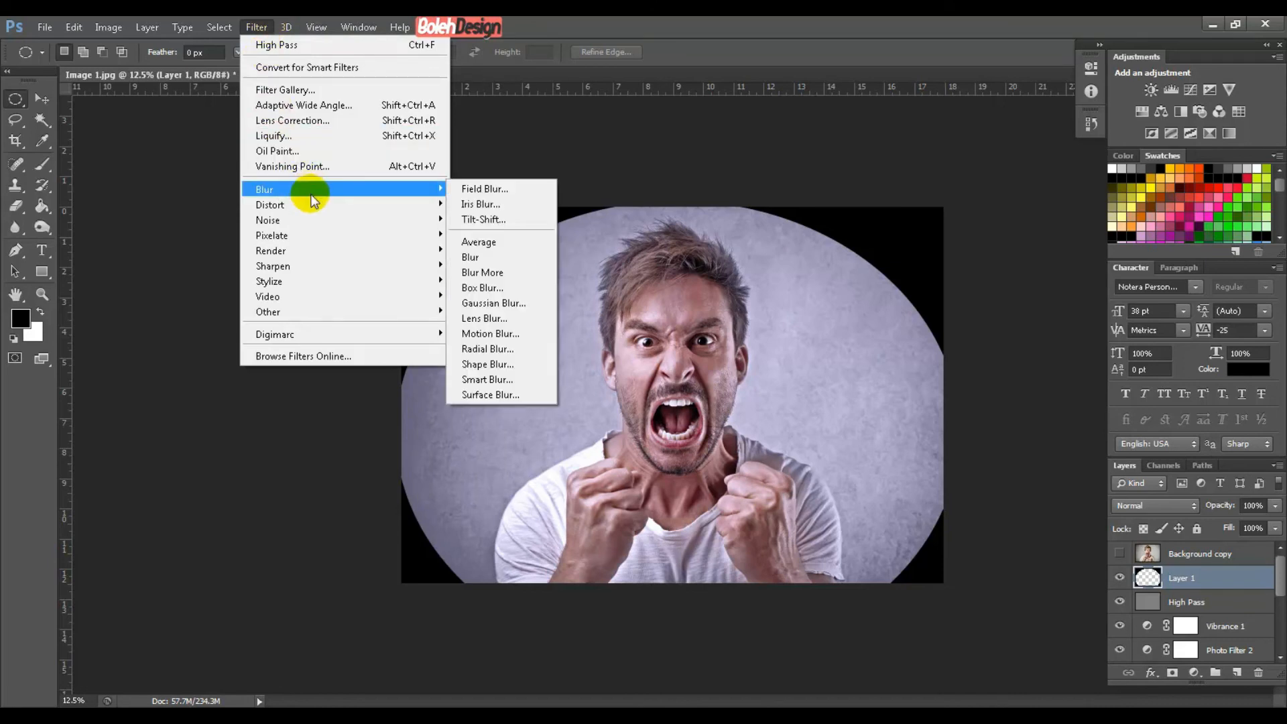
click(504, 302)
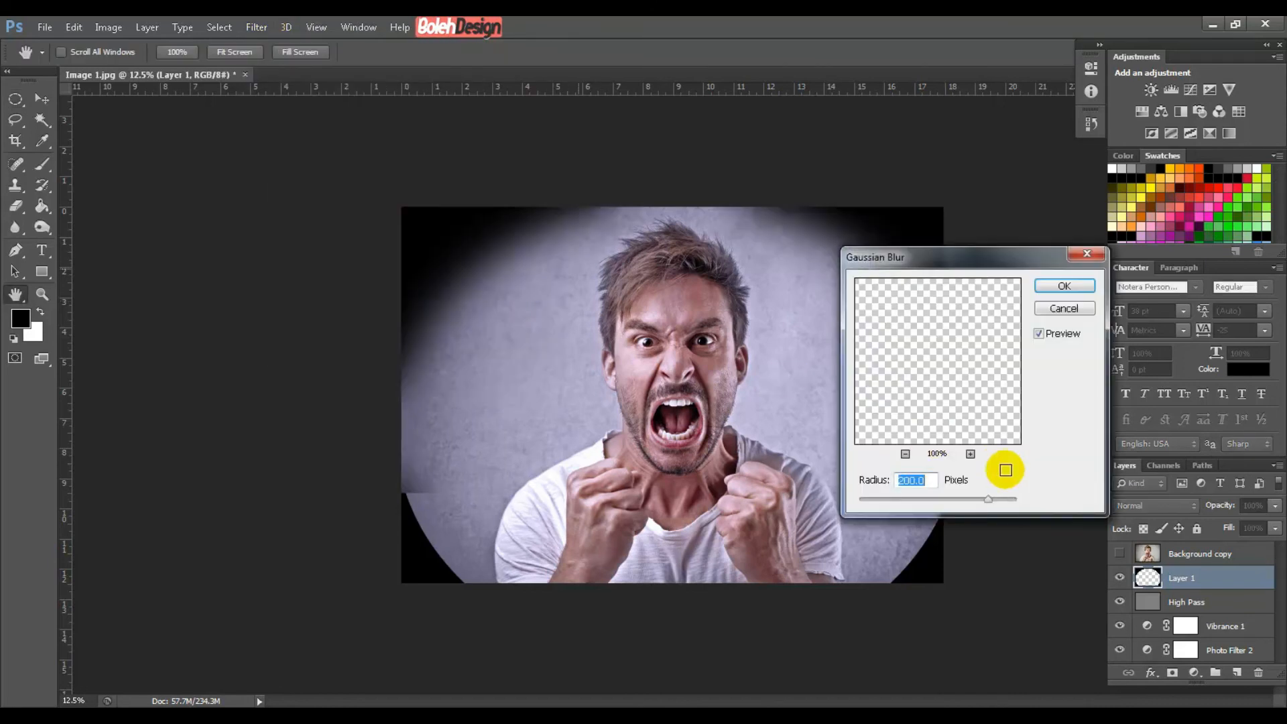
drag(988, 501, 1105, 504)
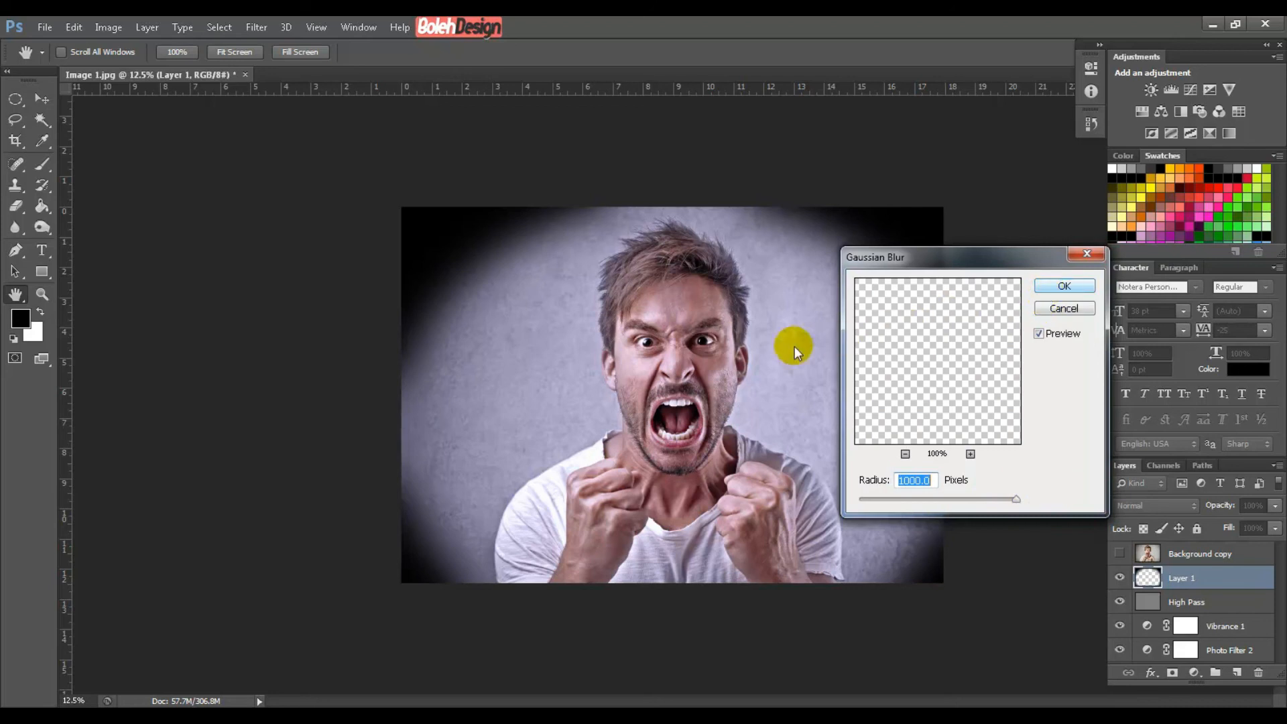
click(1066, 289)
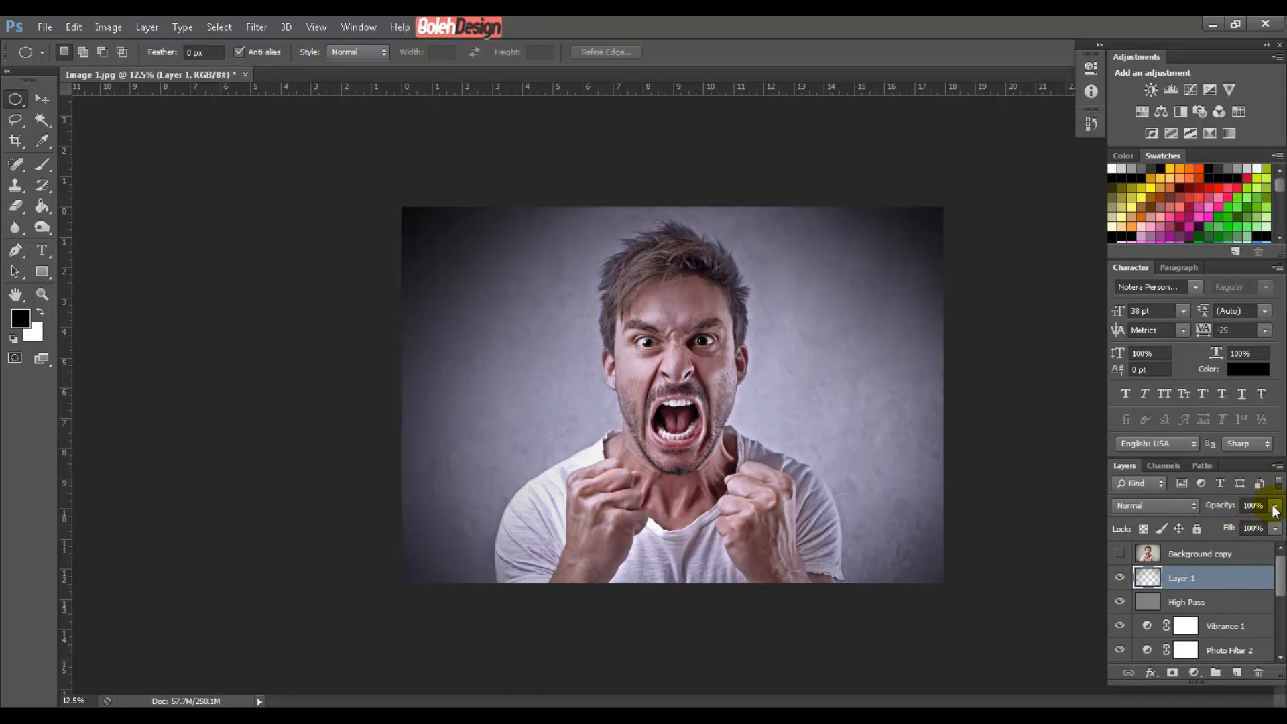
Set Layer 1's opacity to 50% and toggle its visibility to check the vignette
drag(1252, 505, 1194, 508)
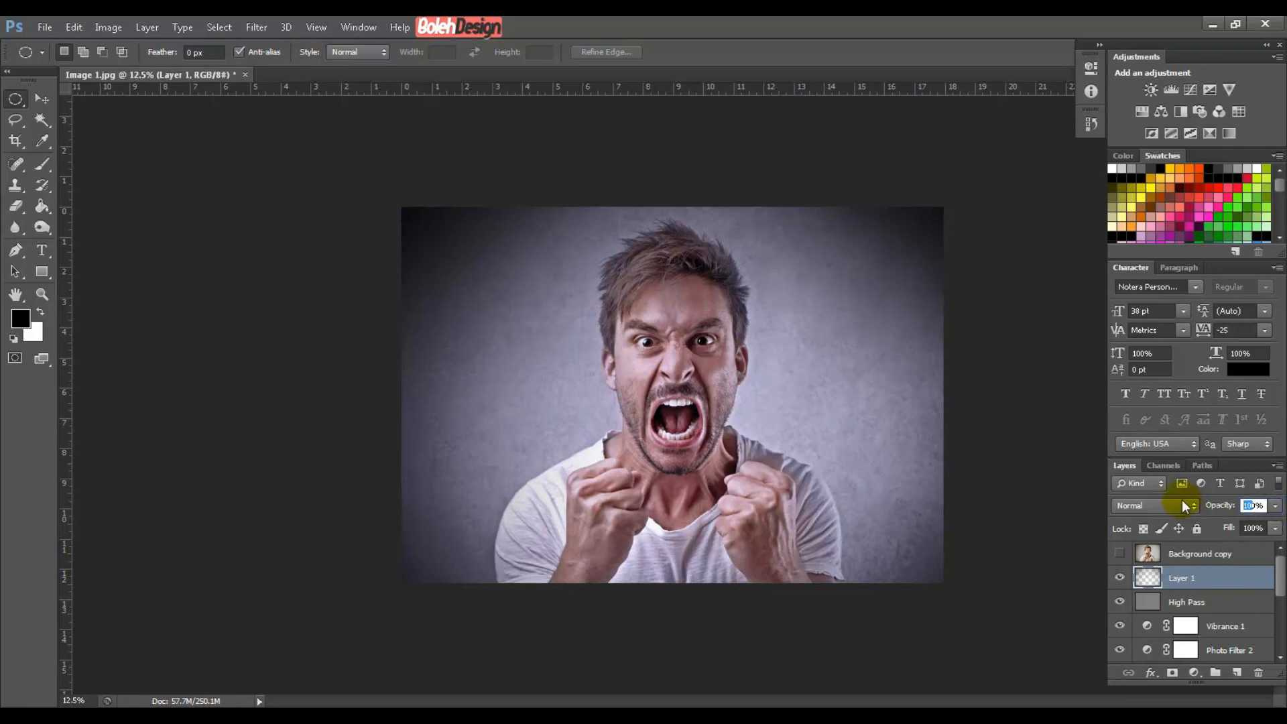
text(5)
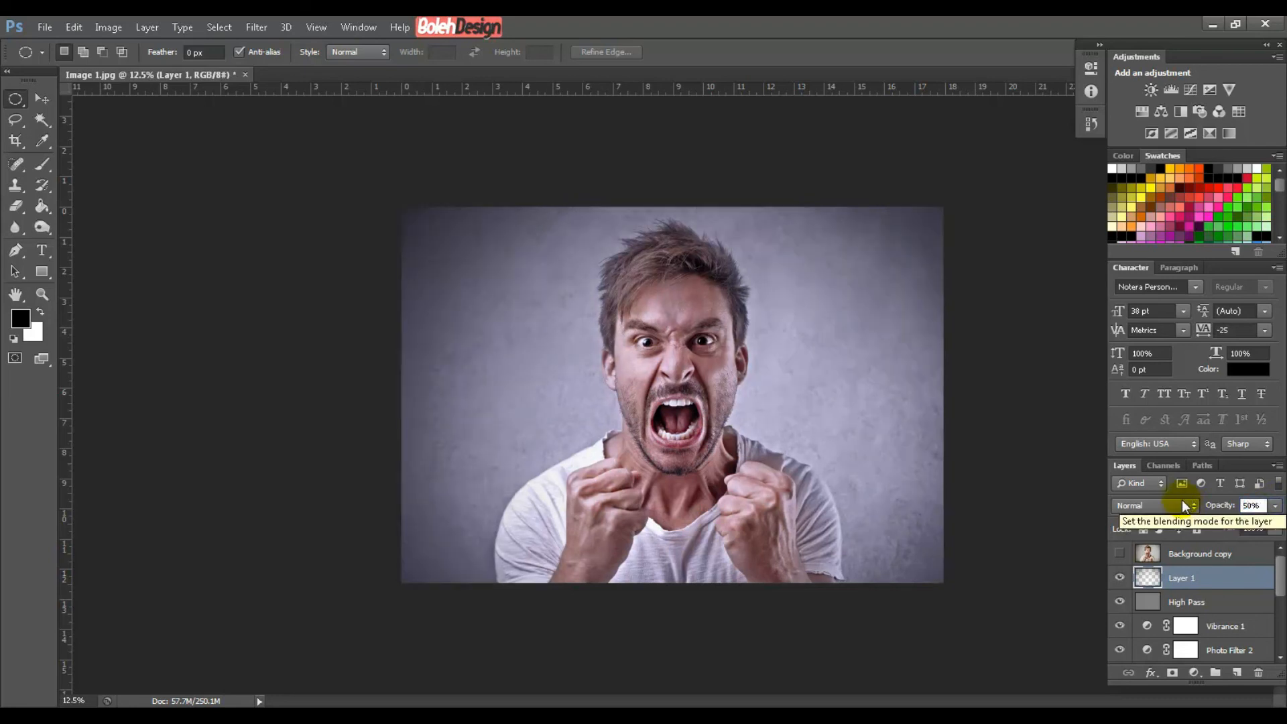
click(1119, 578)
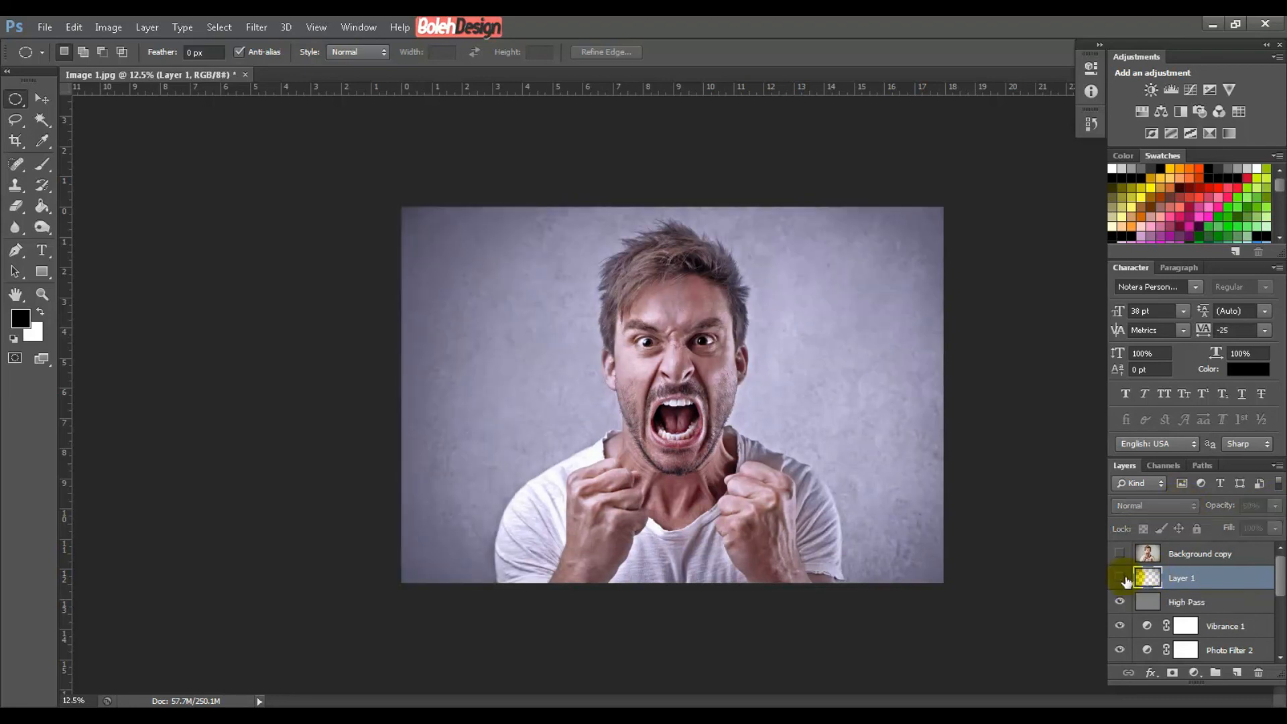
click(1121, 579)
click(1120, 578)
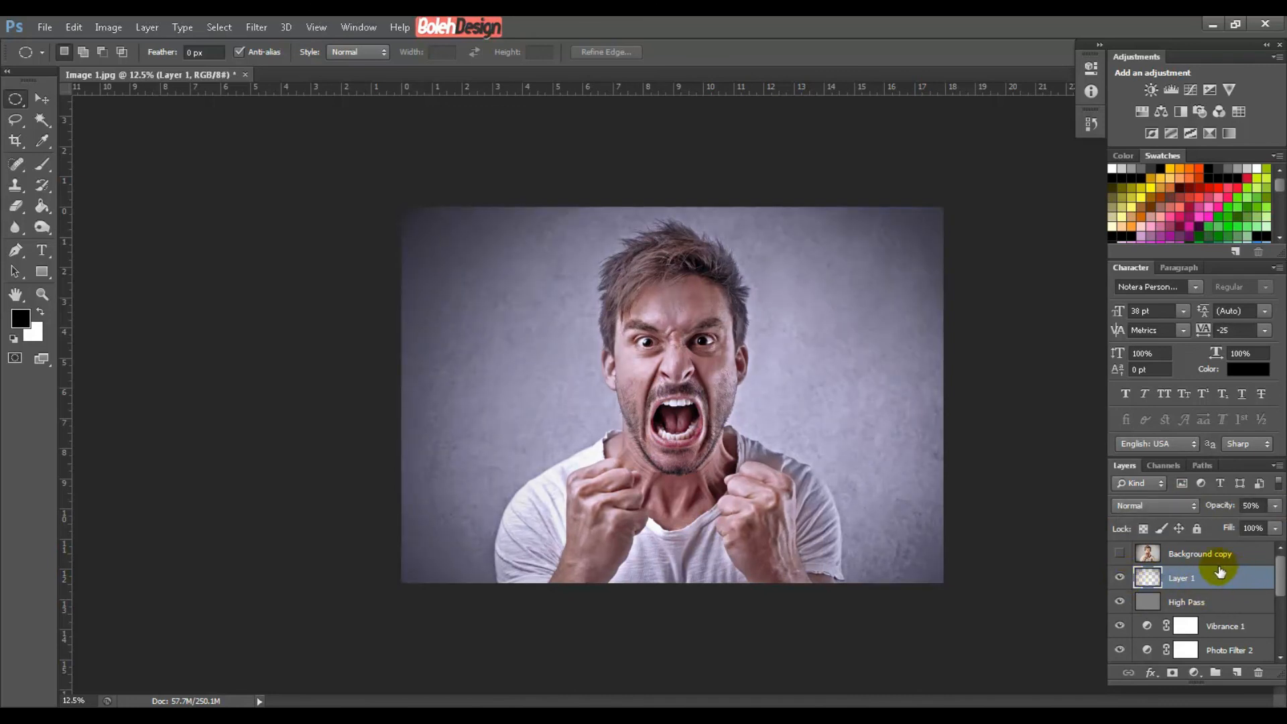
Duplicate the vignette layer and set the copy's blending mode to Overlay
key(ctrl+j)
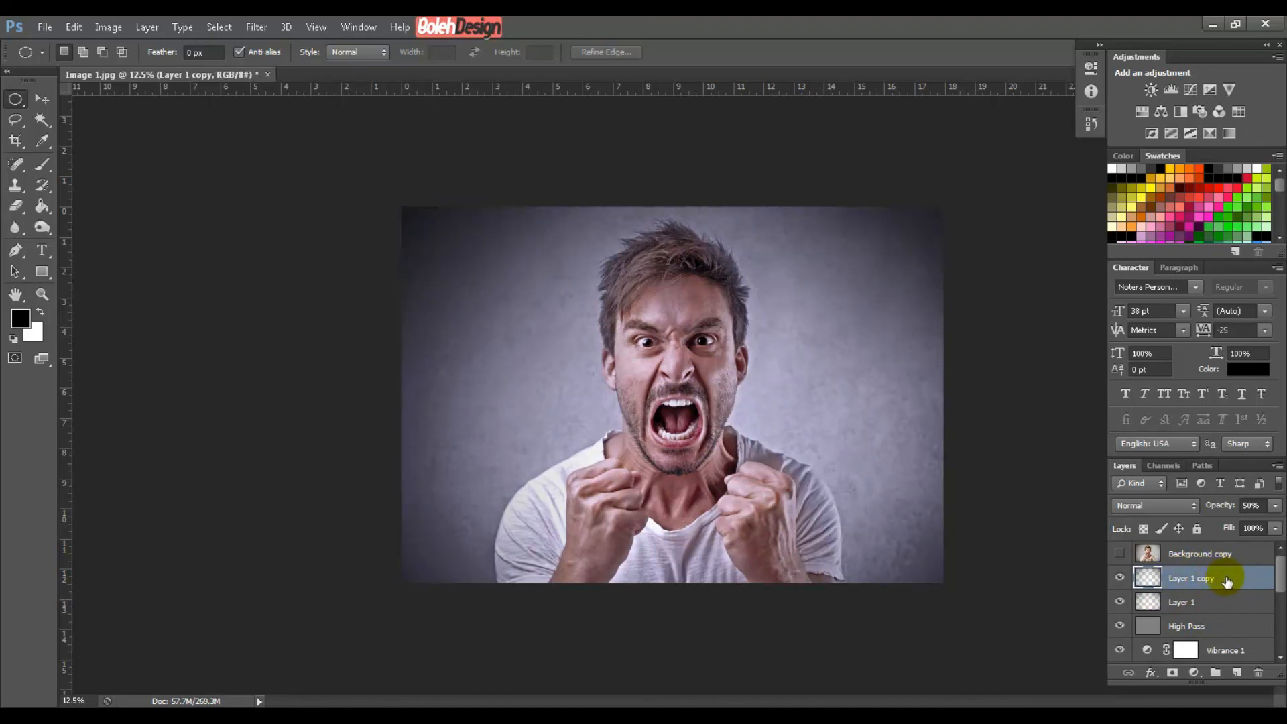
click(1172, 508)
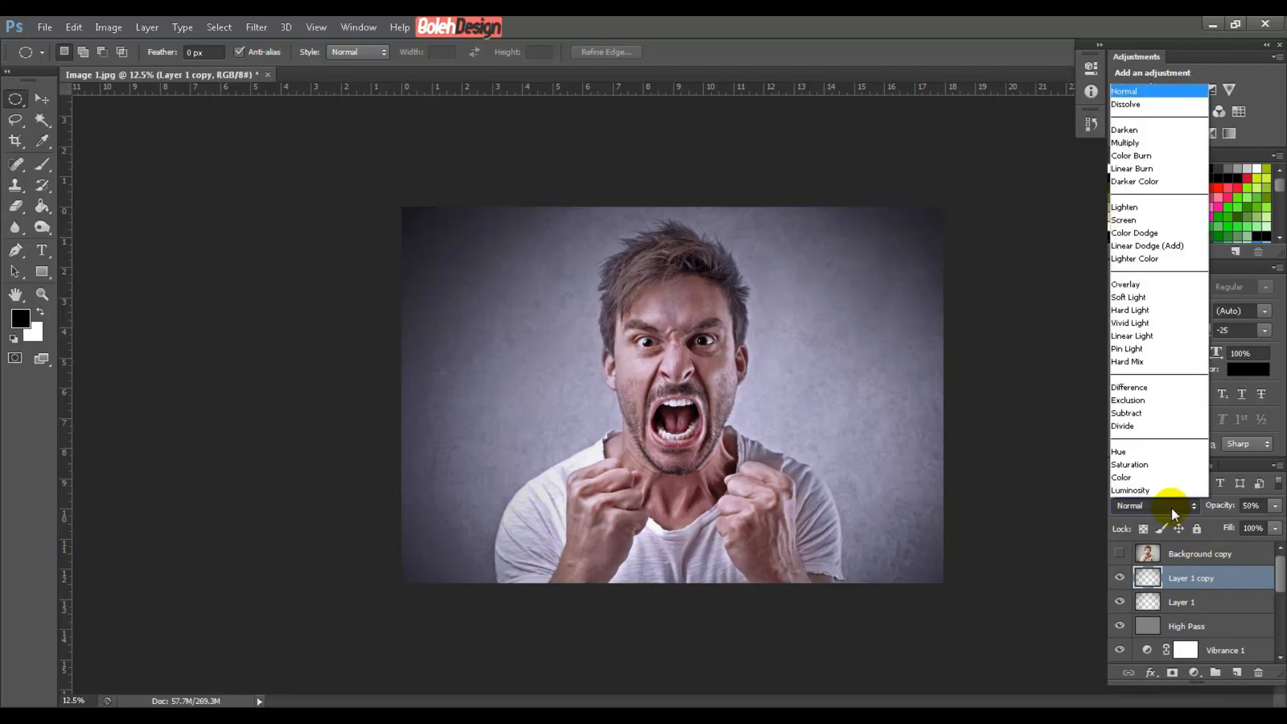
click(1143, 287)
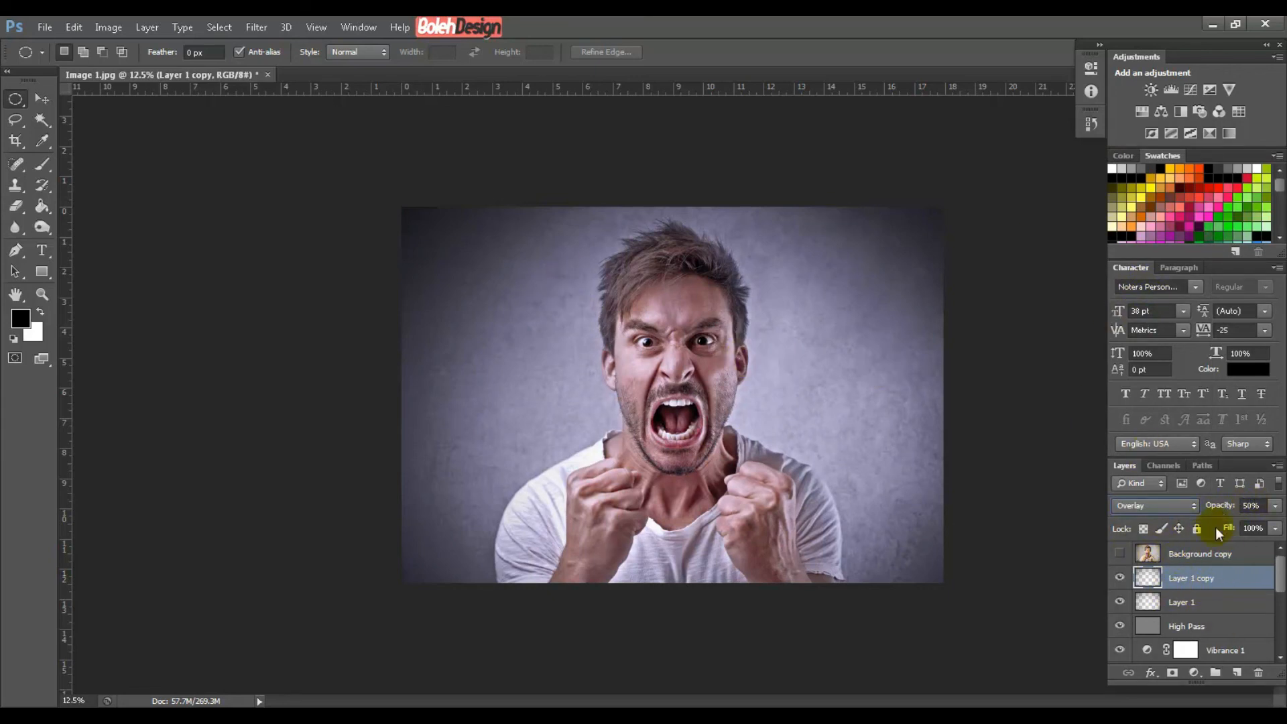
Compare the retouched head and face with the original by toggling the visibility of the Background copy layer on and off
click(1225, 556)
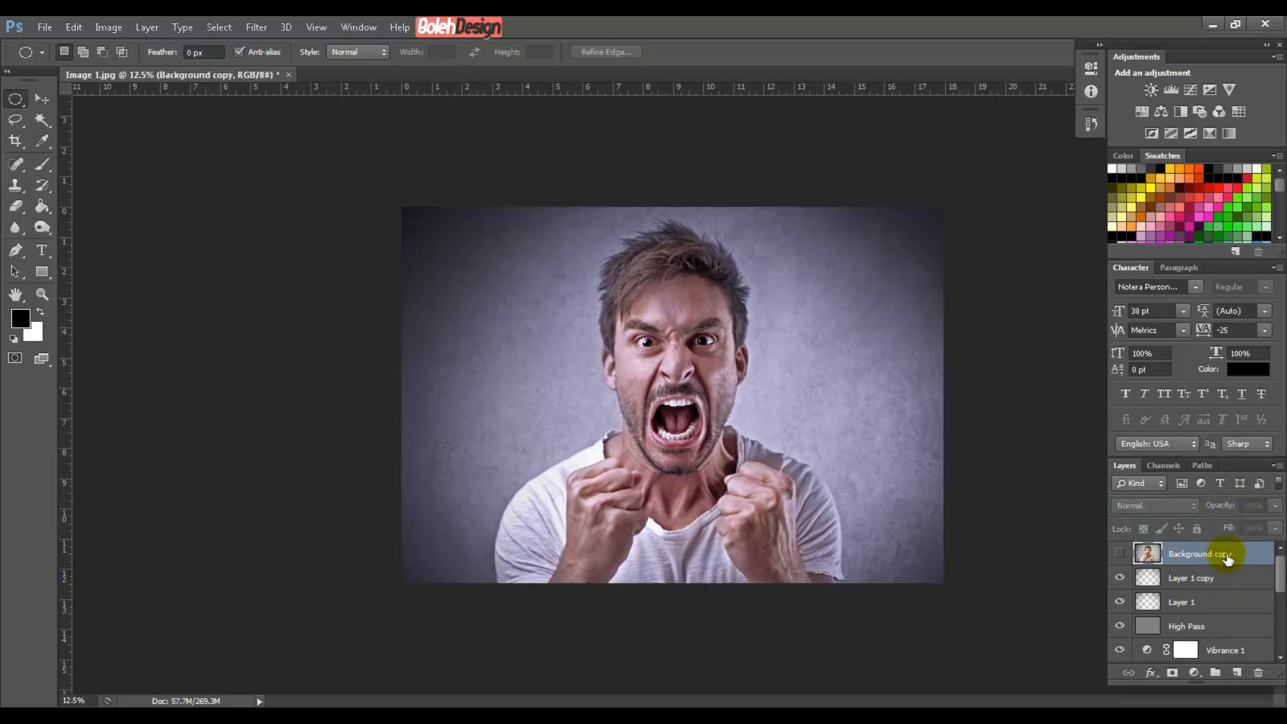
key(ctrl+plus)
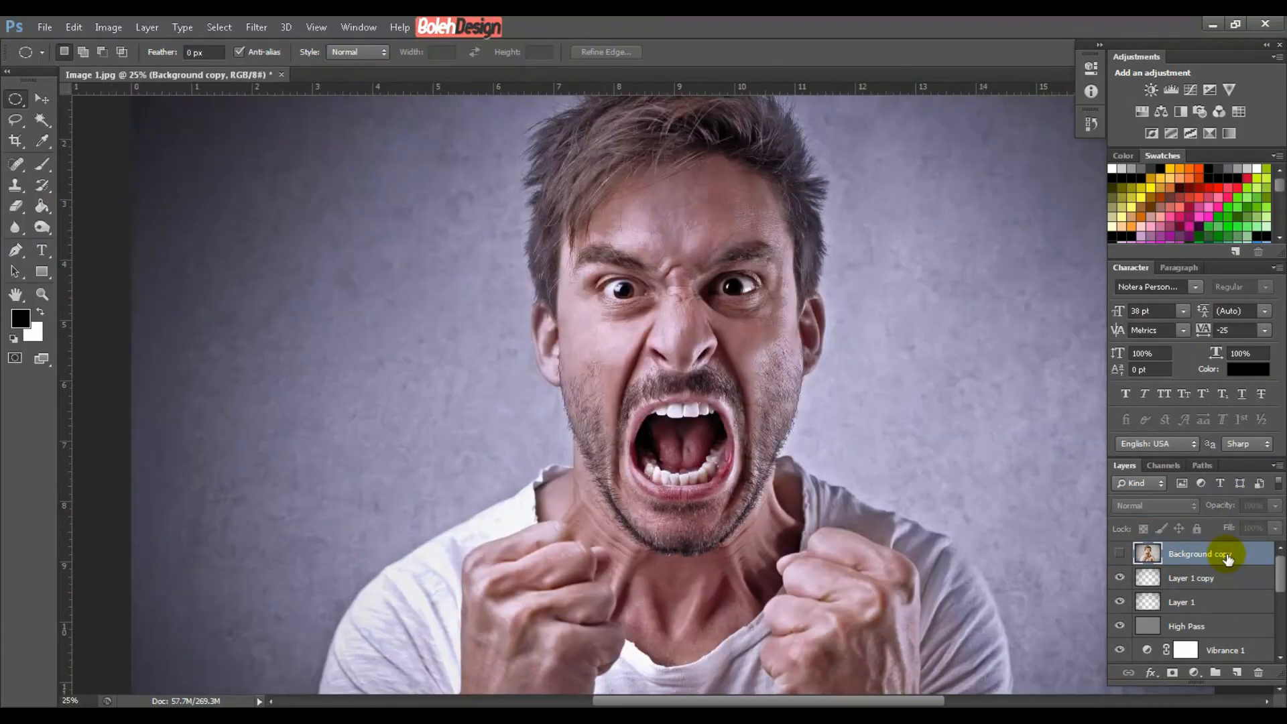
drag(991, 353, 898, 452)
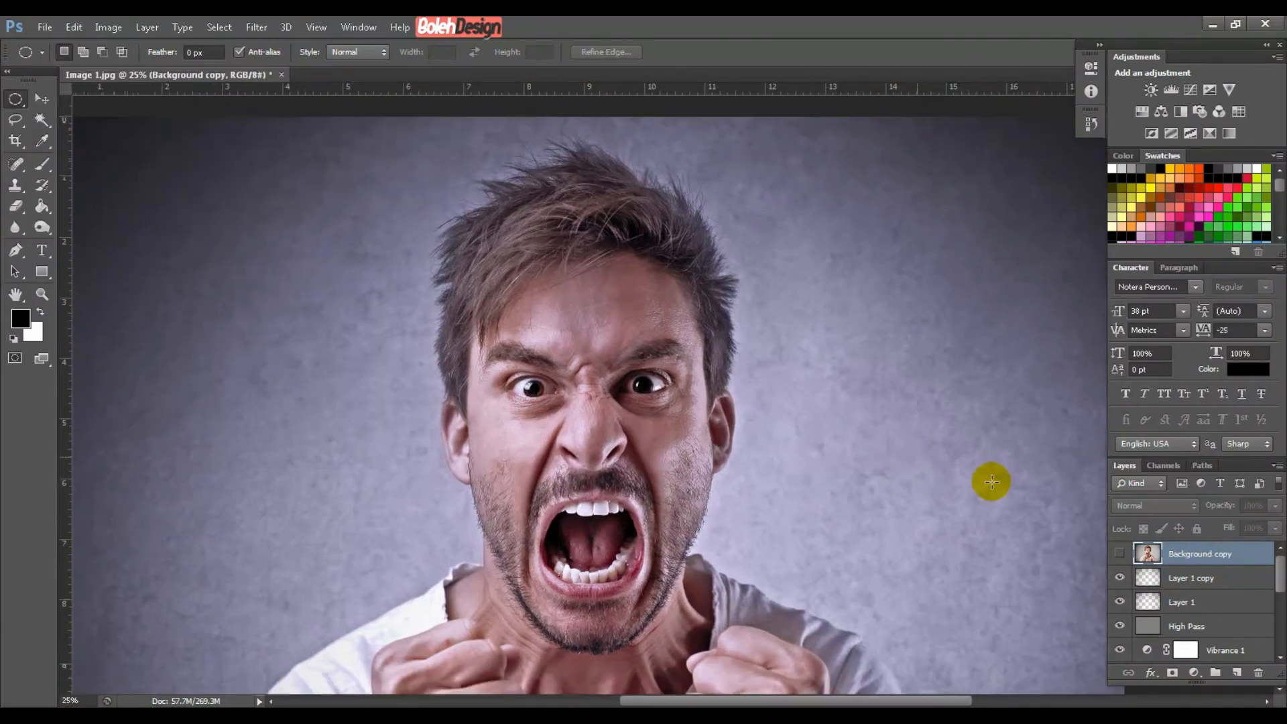
click(1121, 552)
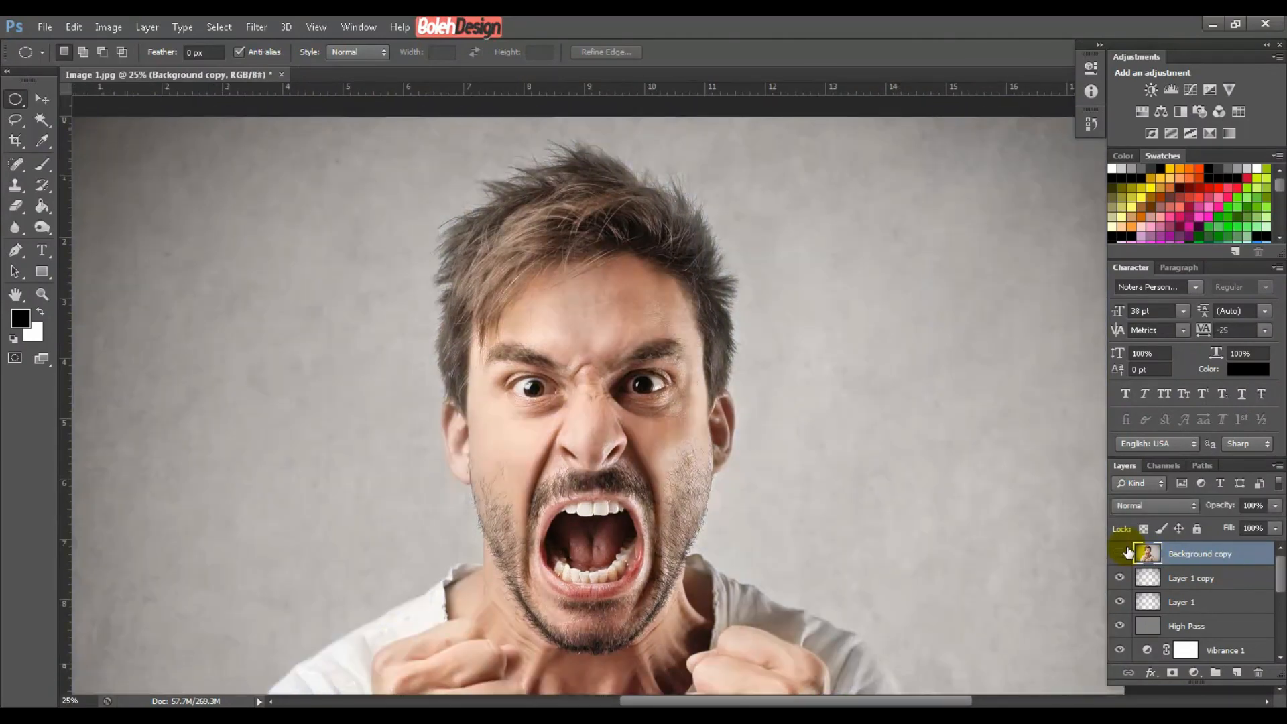
click(1127, 553)
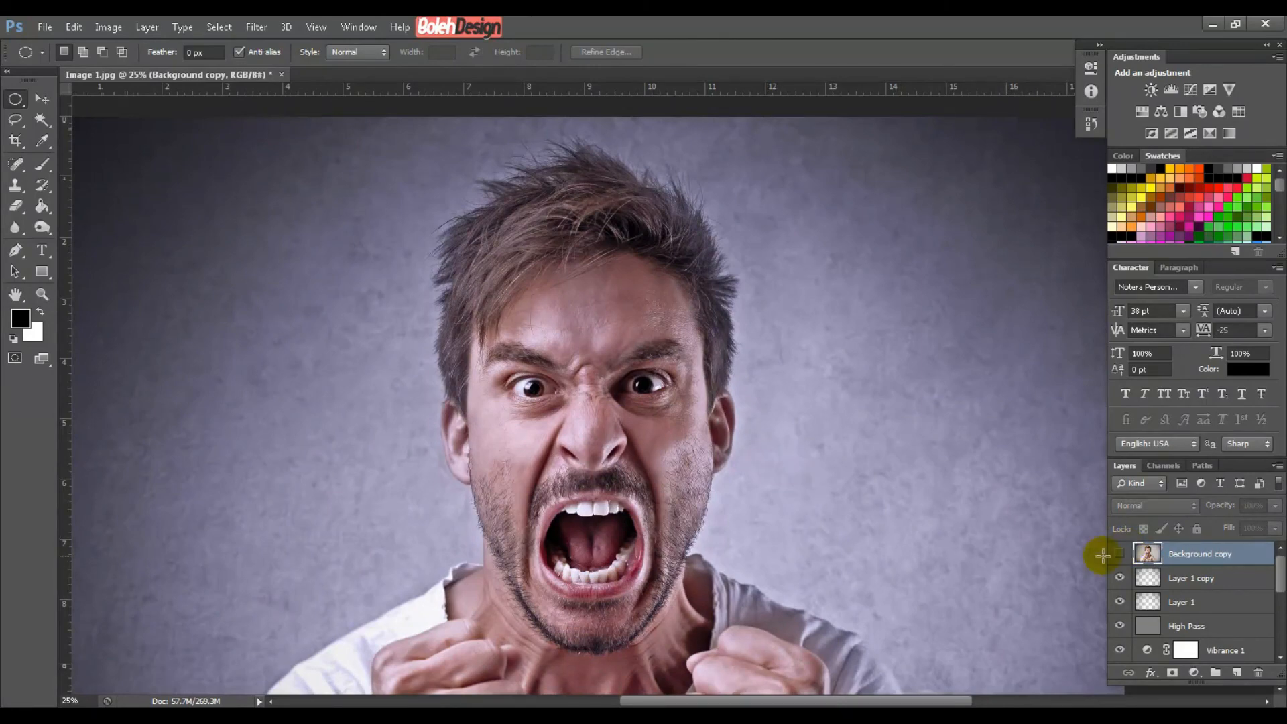
Compare the mouth, beard and neck details with the original by briefly showing the Background copy layer, then hiding it again
key(ctrl+plus)
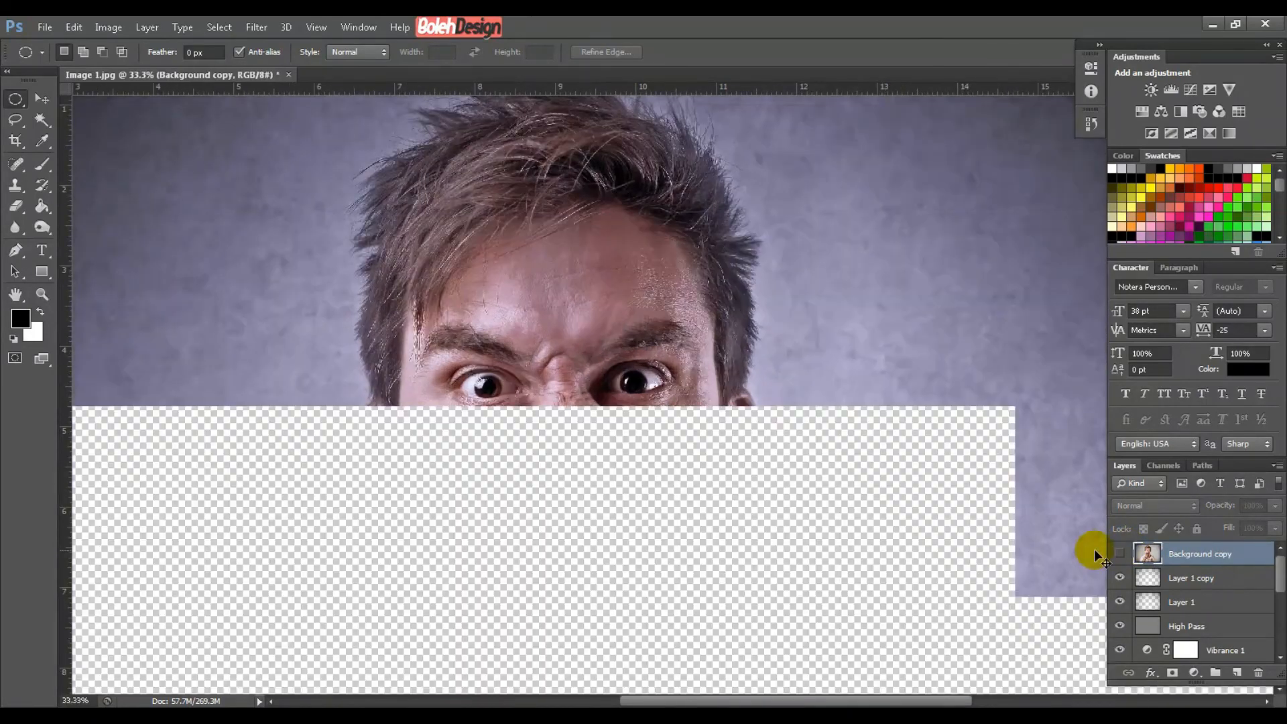
key(ctrl+plus)
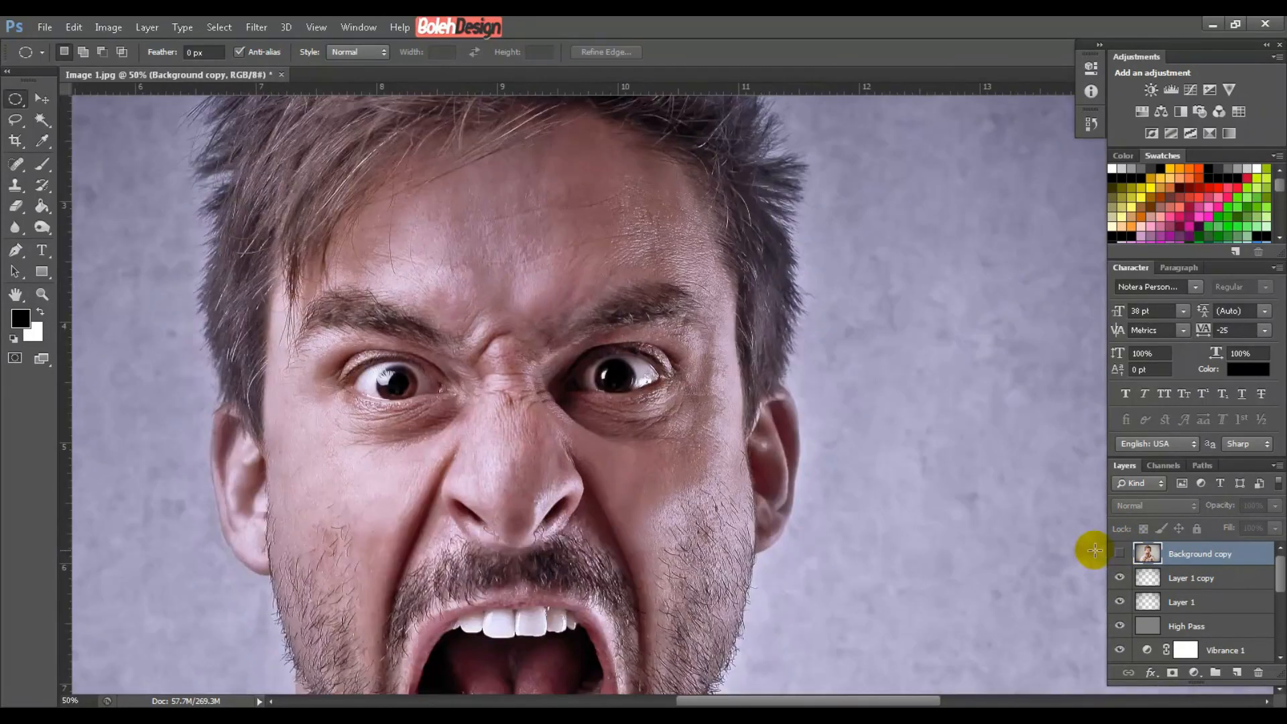
drag(584, 460, 630, 286)
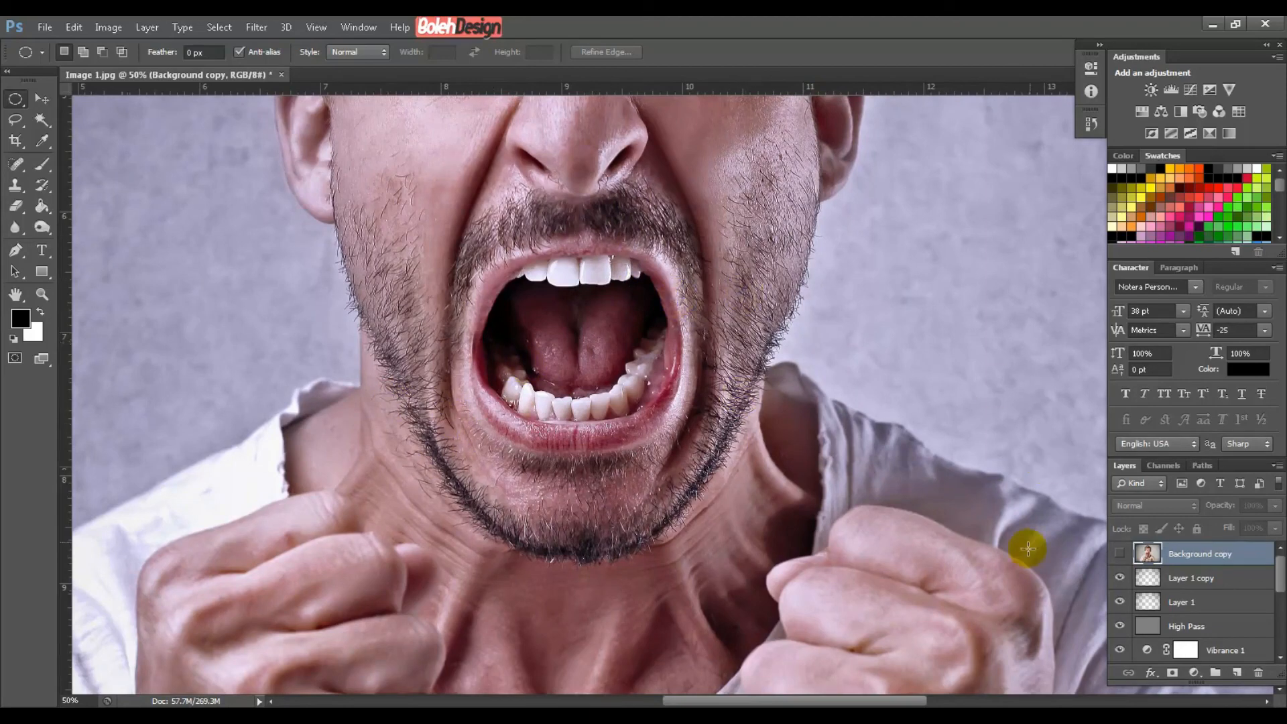
click(1120, 554)
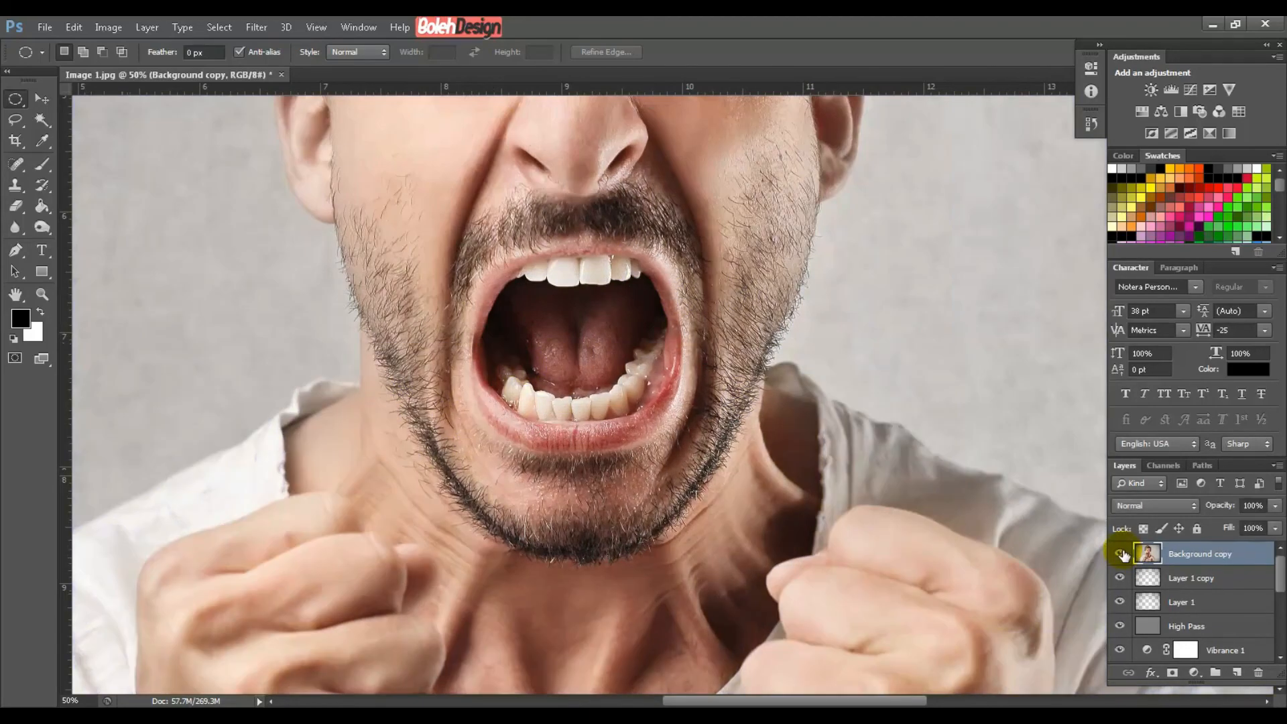
click(1120, 553)
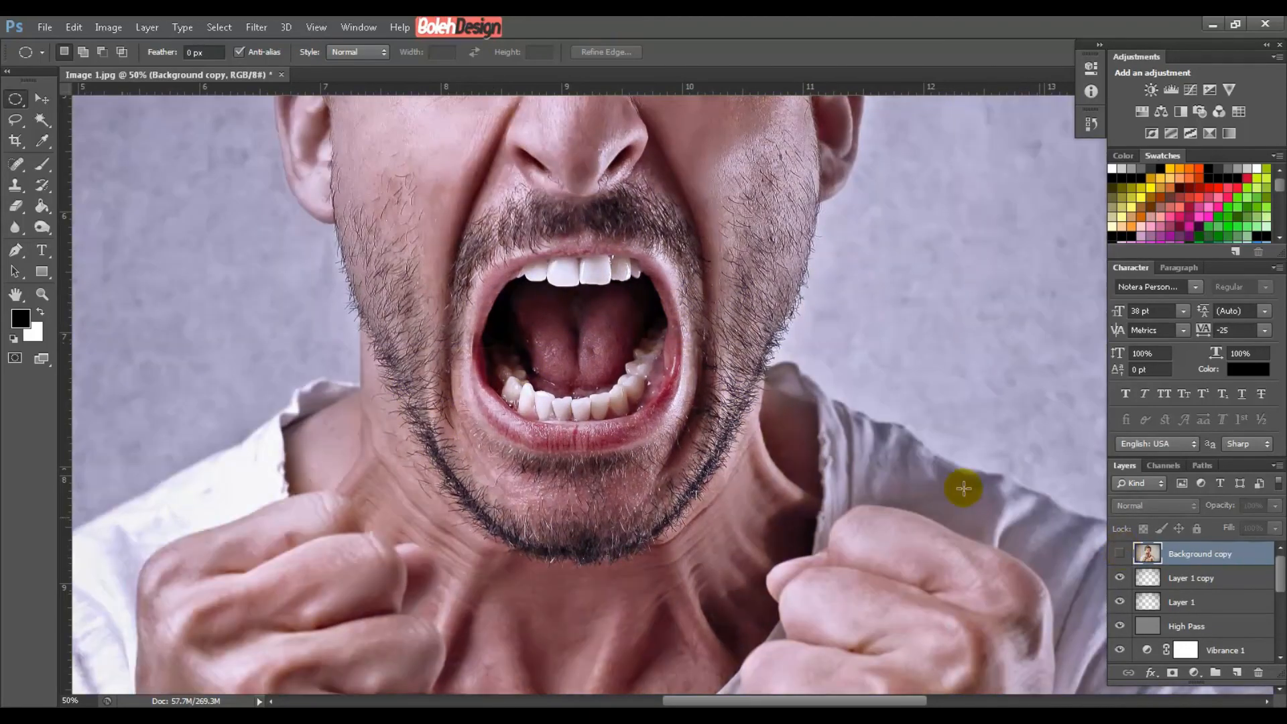
Compare the fists and shirt with the original by showing and hiding the Background copy layer
drag(741, 540, 747, 239)
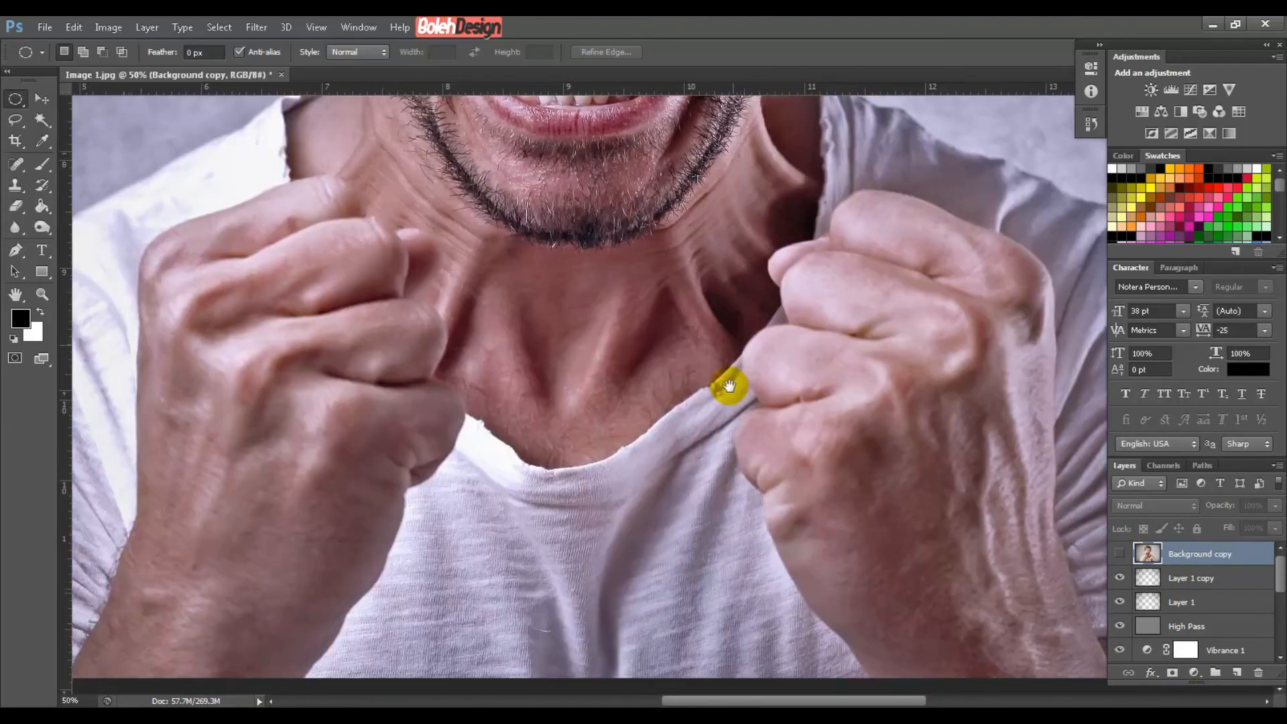
click(1121, 553)
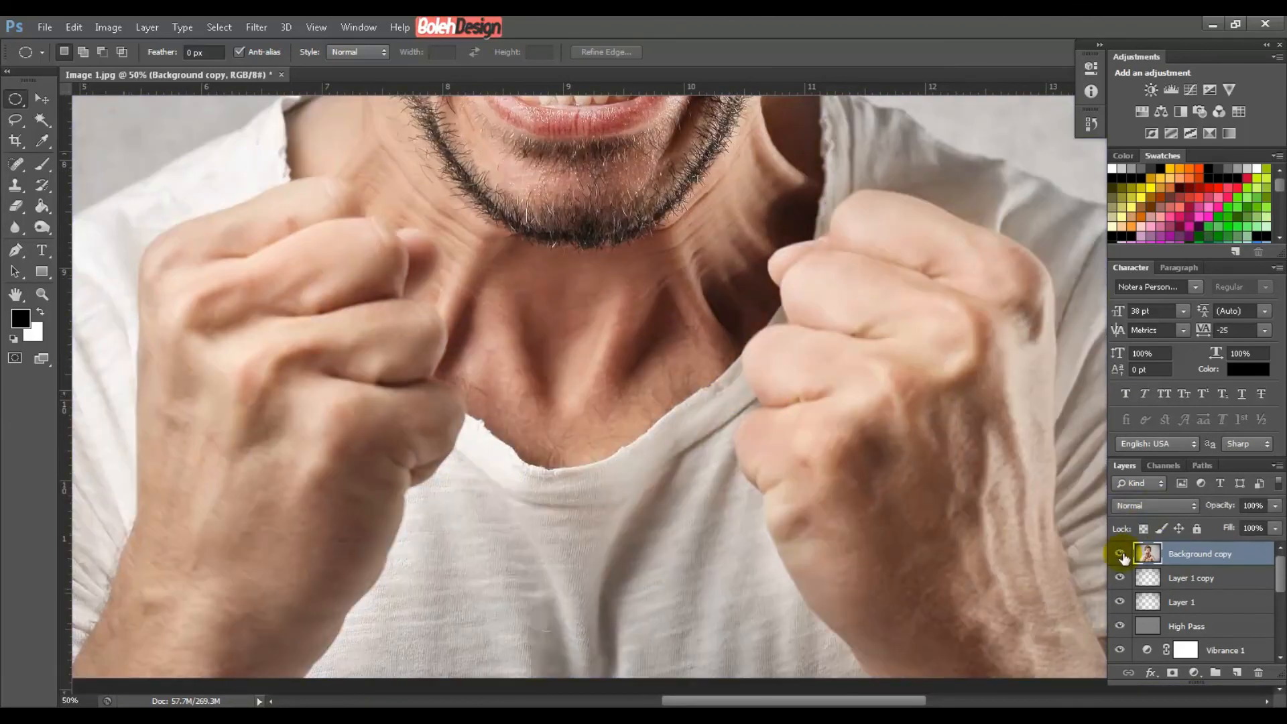
click(1122, 554)
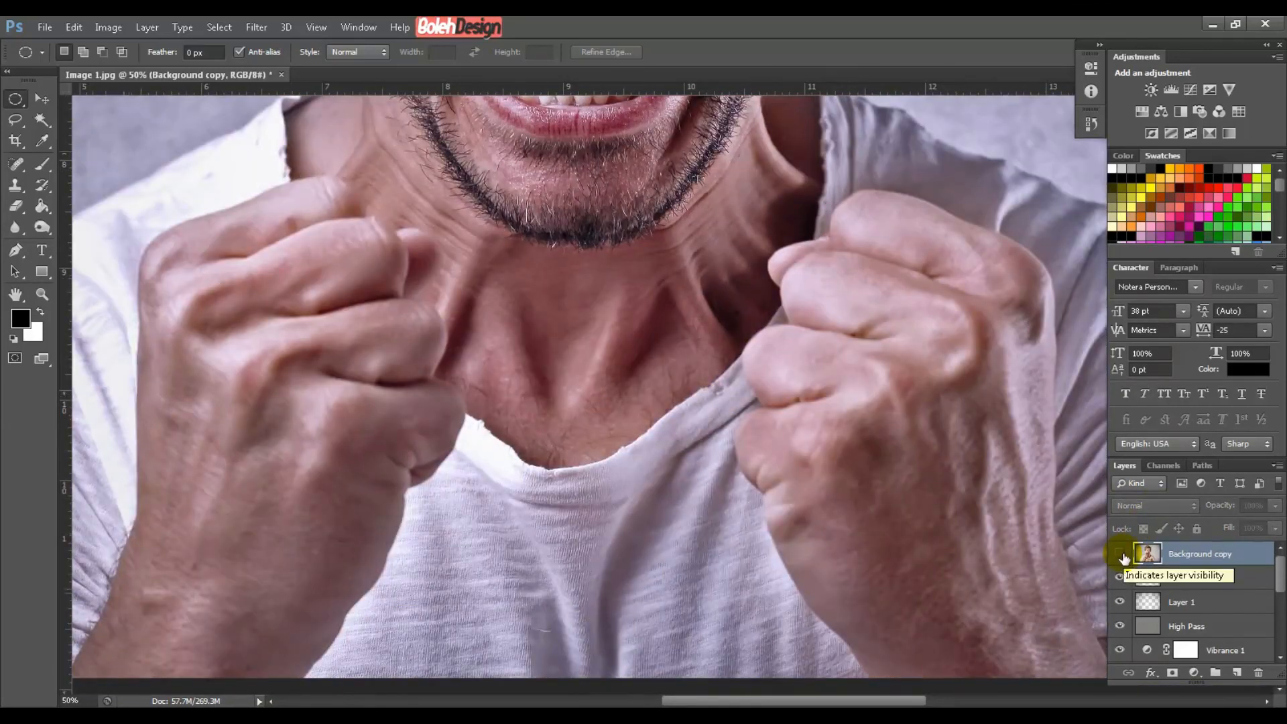
Compare the hair and forehead with the original using the Background copy layer's visibility, and return to the overall retouched portrait
mouse_move(850, 167)
mouse_down()
mouse_move(856, 121)
mouse_move(836, 207)
mouse_move(842, 519)
mouse_up()
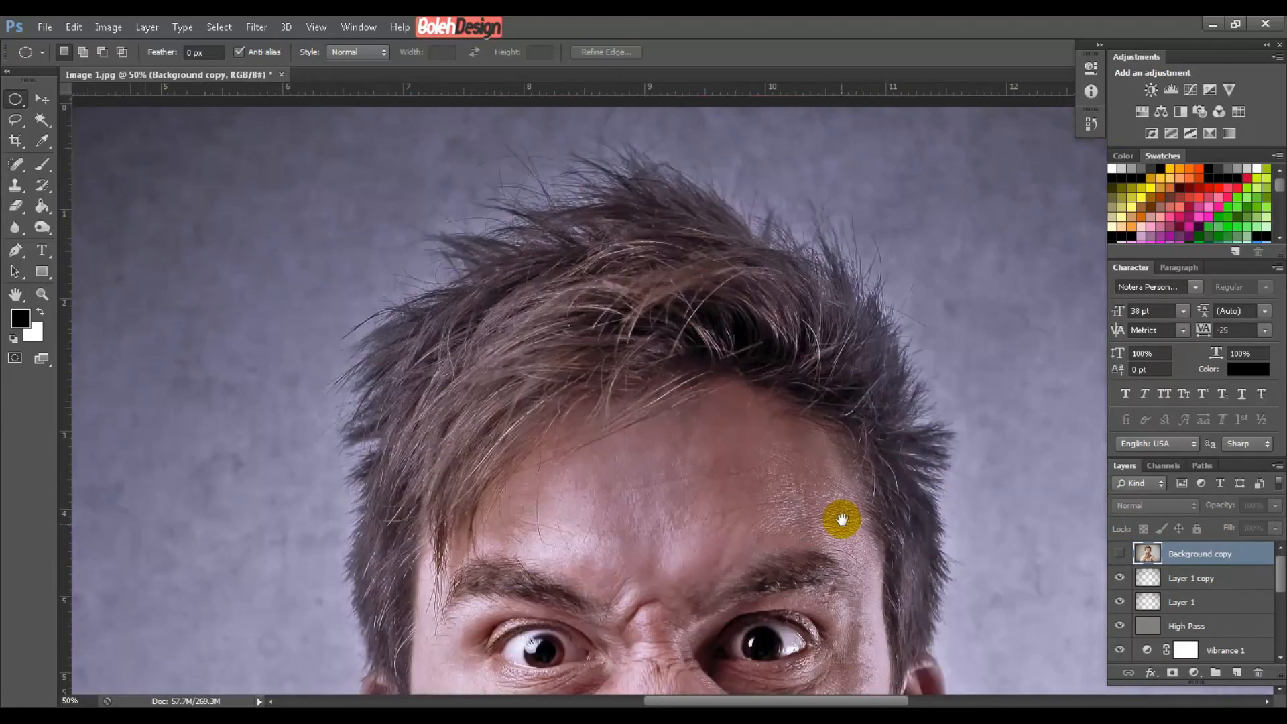
click(1120, 554)
click(1119, 554)
key(ctrl+minus)
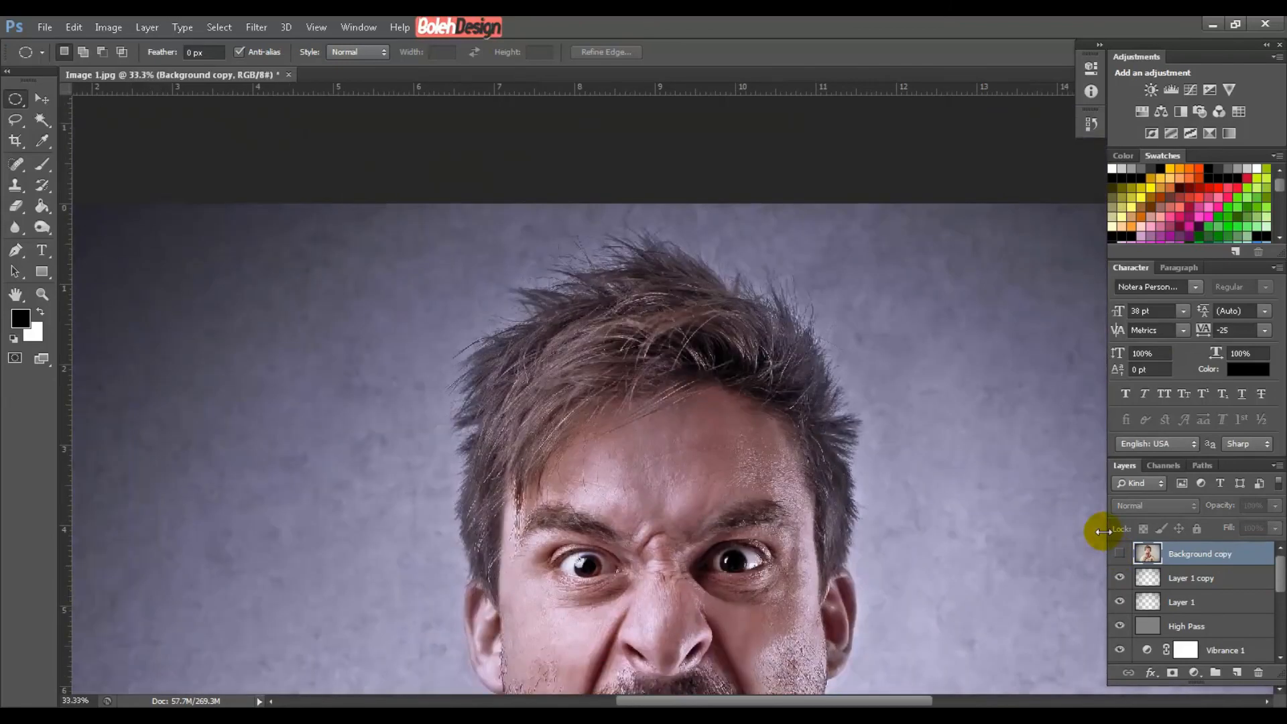
drag(992, 561, 747, 405)
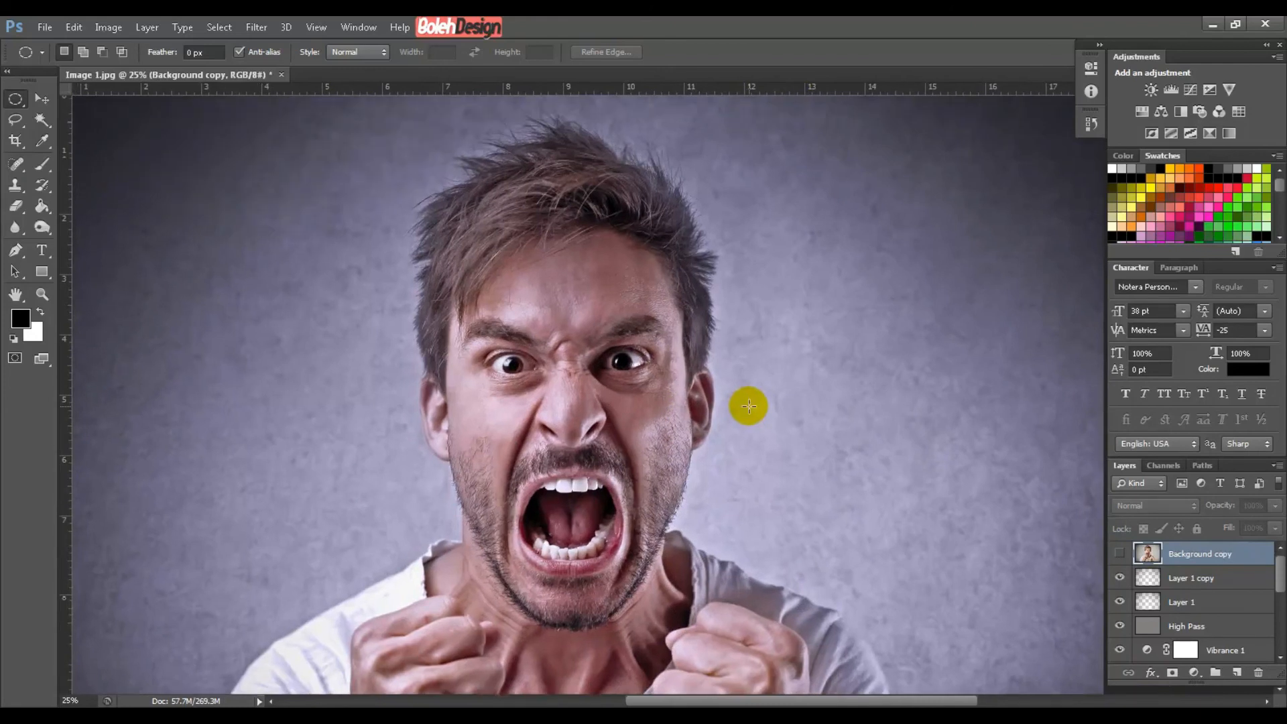